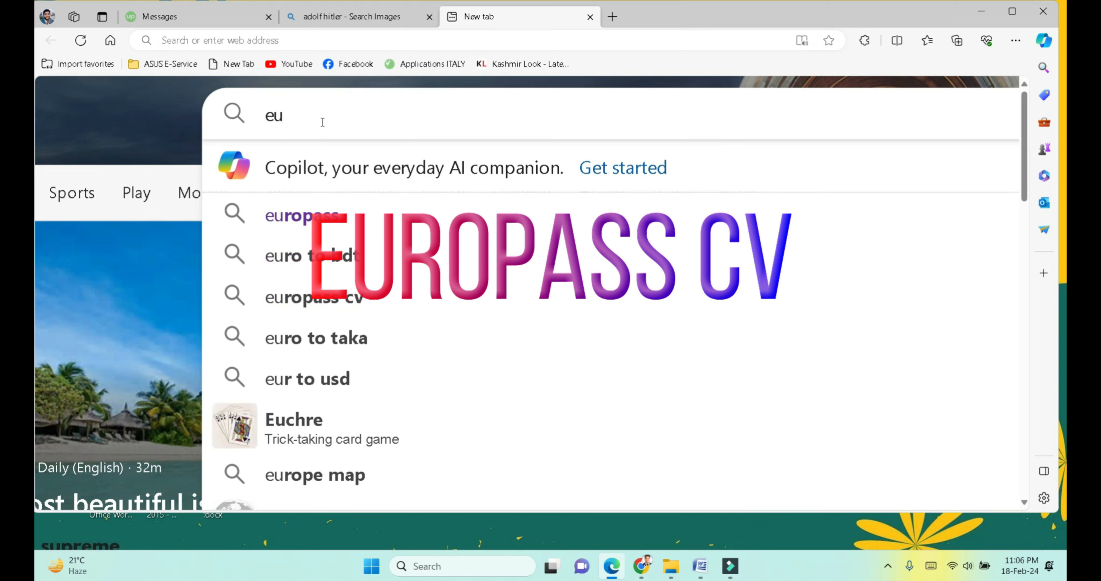
# Step: Search Bing for 'europass' from the Edge address bar
pyautogui.write('r')
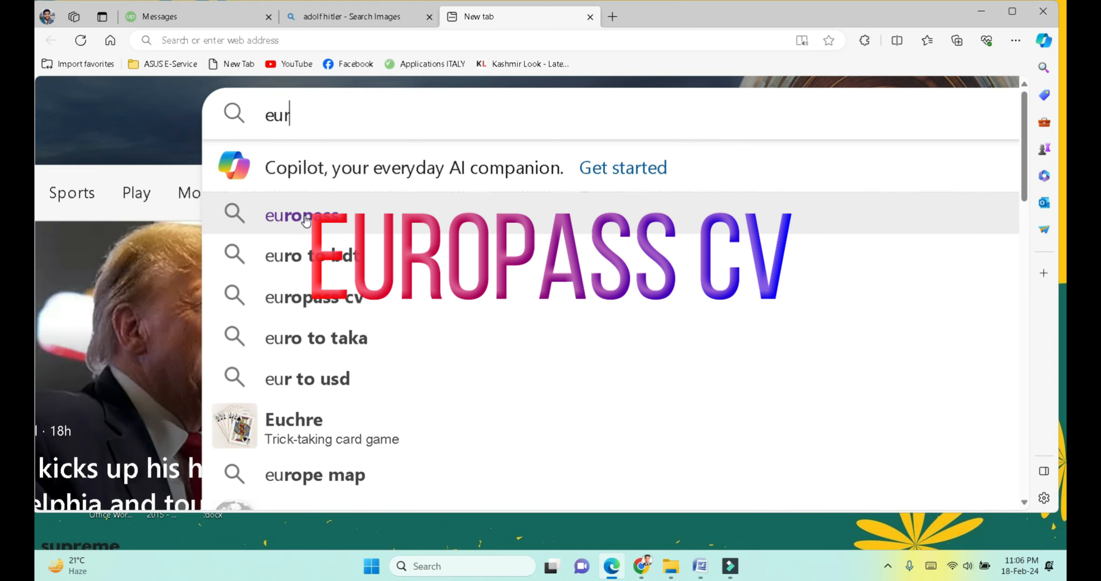
pyautogui.write('opass')
pyautogui.press('Return')
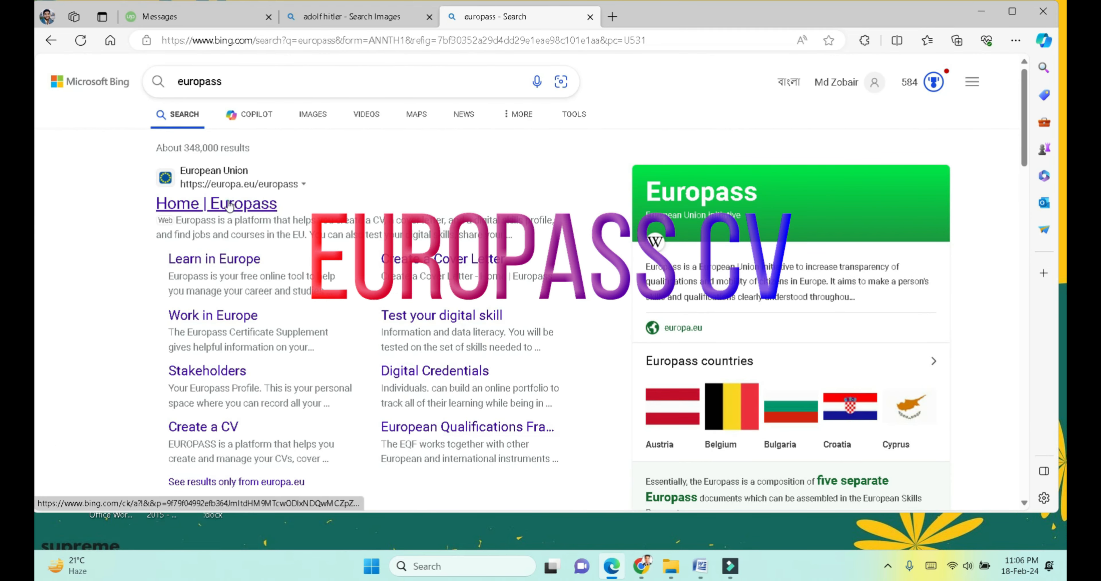
# Step: Go to the official Europass home page and launch the Create your Europass CV tool
pyautogui.click(228, 203)
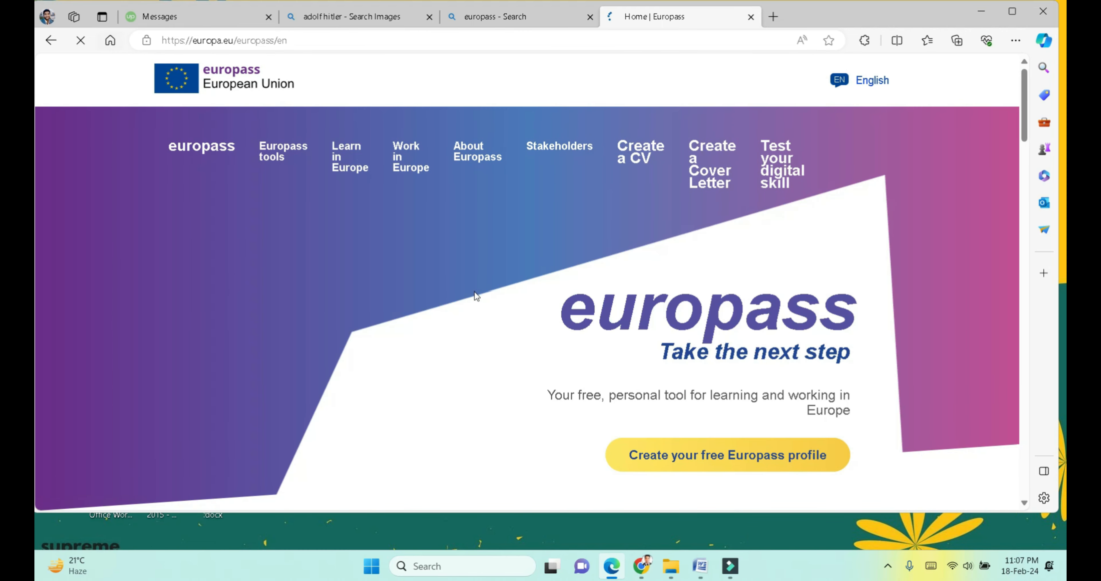
pyautogui.scroll(-5, 474, 292)
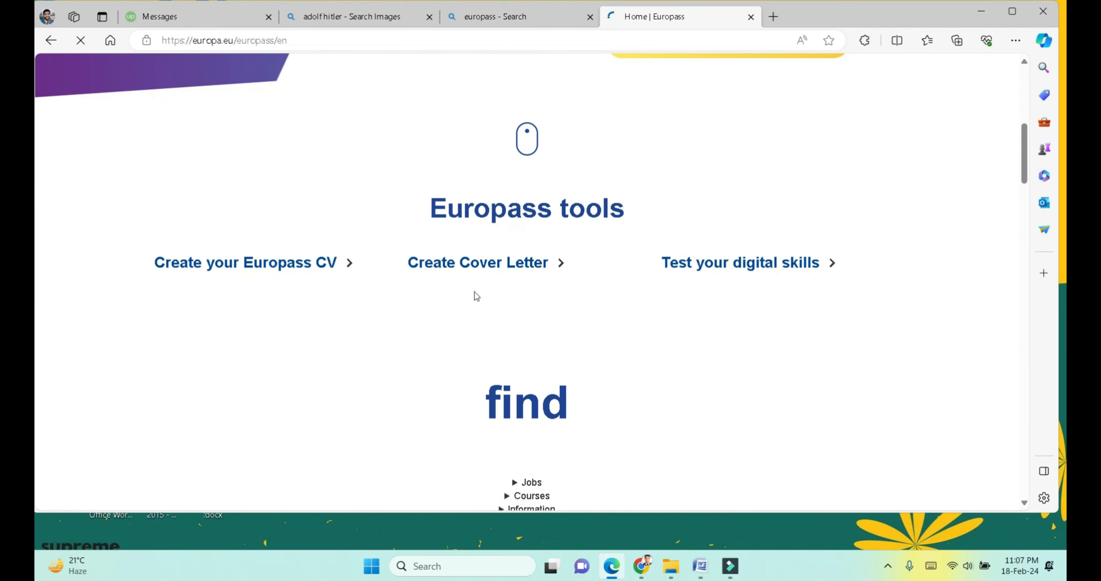
pyautogui.scroll(-3, 474, 292)
pyautogui.scroll(1, 474, 291)
pyautogui.click(259, 138)
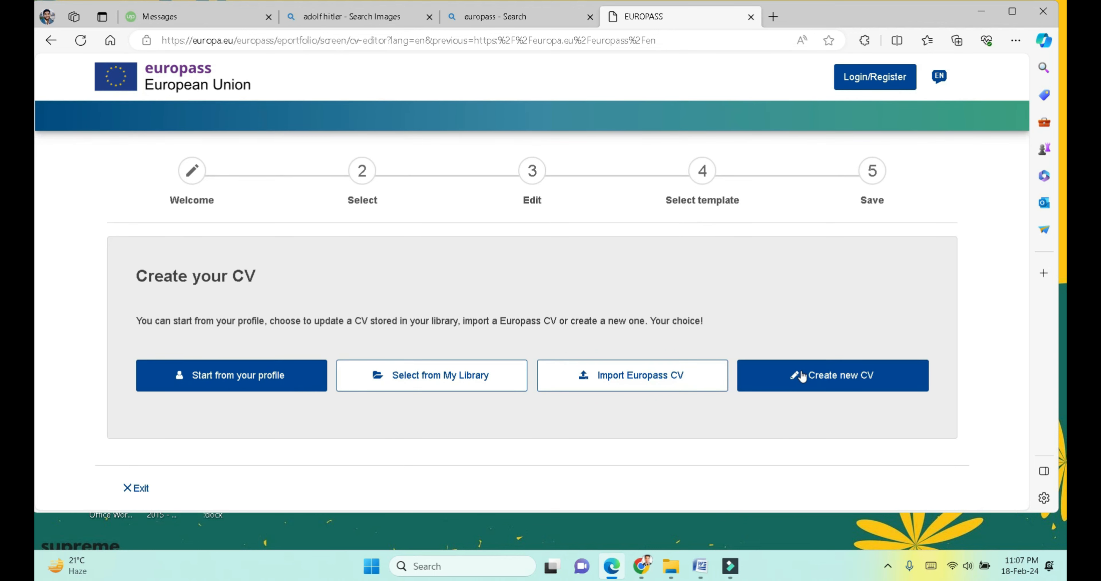
# Step: Start a brand-new CV from scratch
pyautogui.scroll(5, 805, 374)
pyautogui.hscroll(5, 806, 375)
pyautogui.hscroll(2, 805, 375)
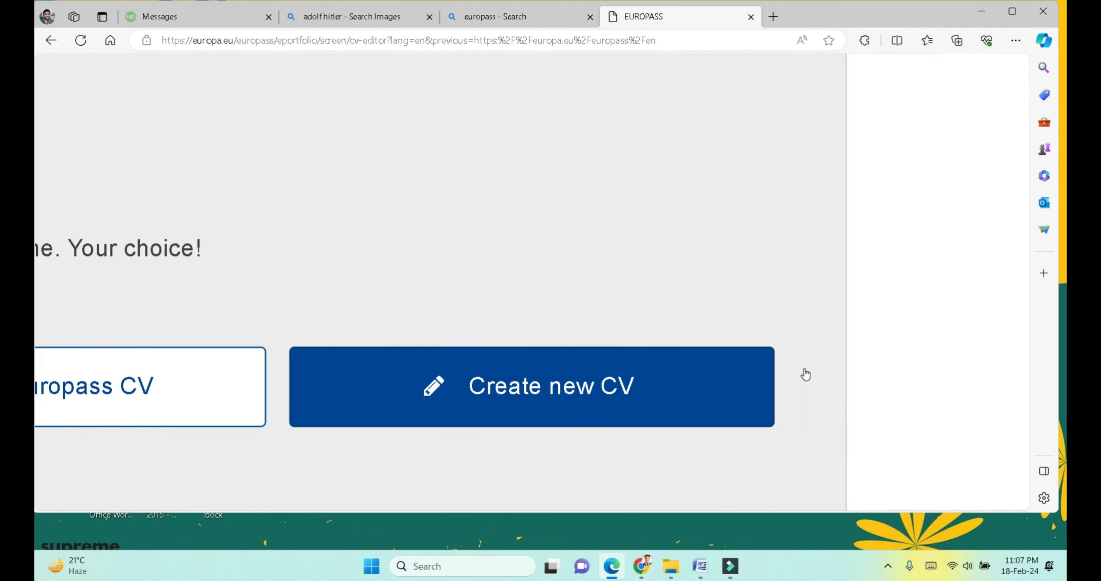
pyautogui.click(602, 402)
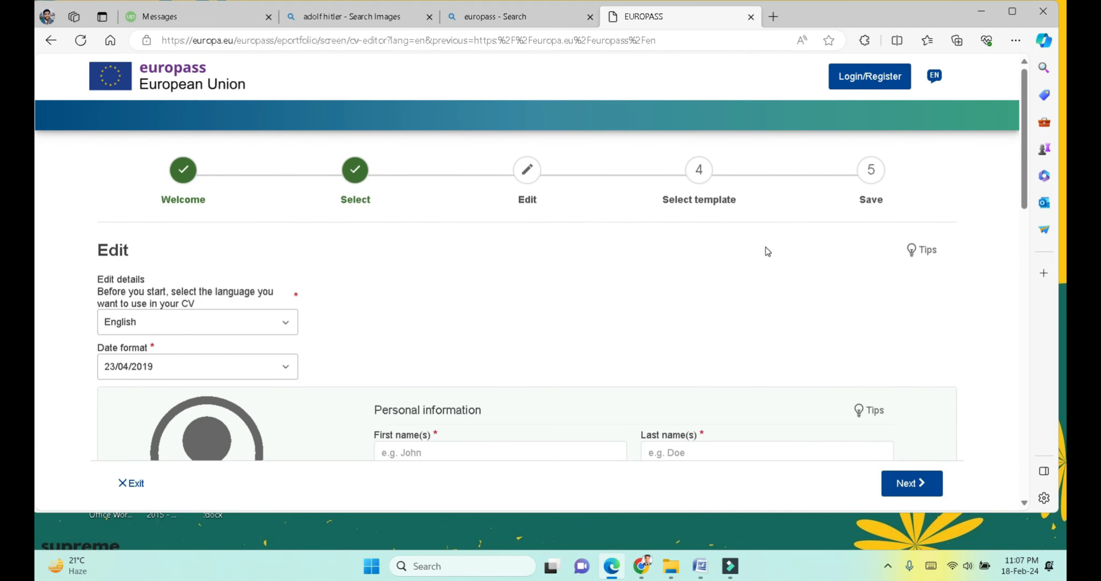
# Step: Set the CV's date format to 23 Apr 2019
pyautogui.scroll(-3, 554, 285)
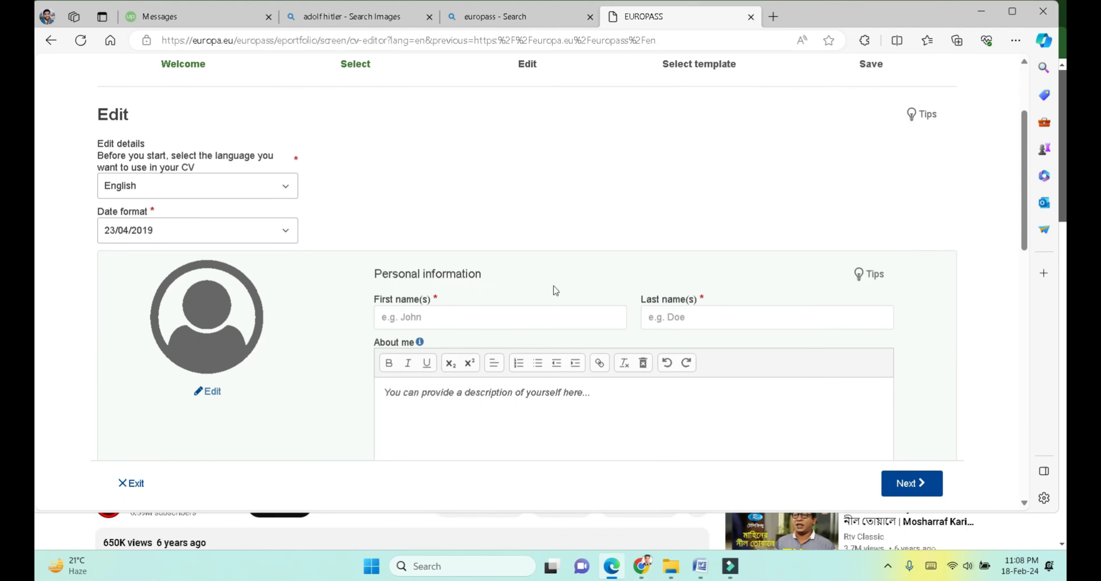
pyautogui.click(175, 227)
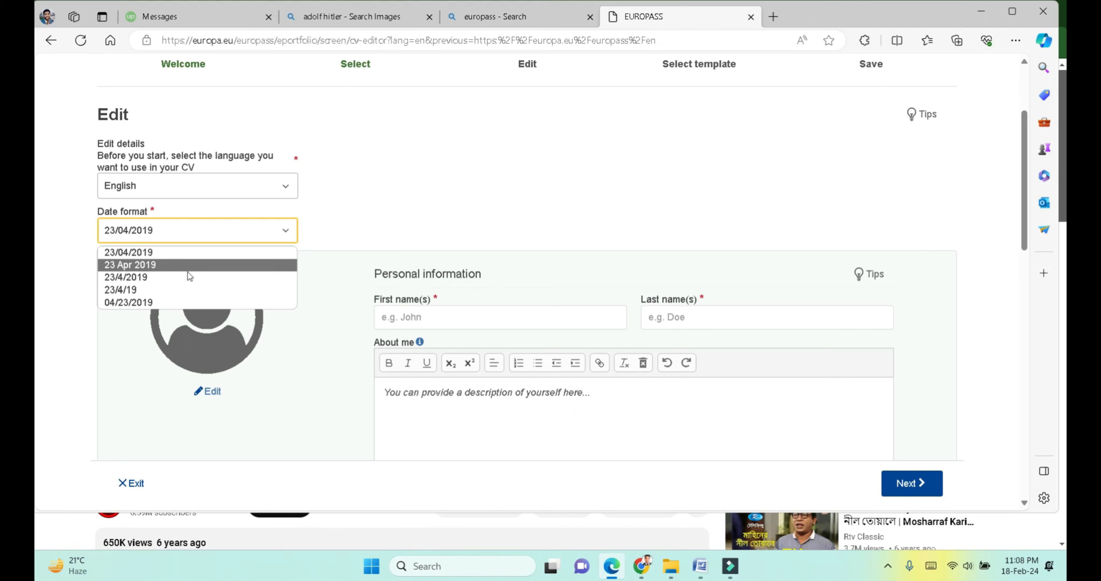
pyautogui.click(177, 265)
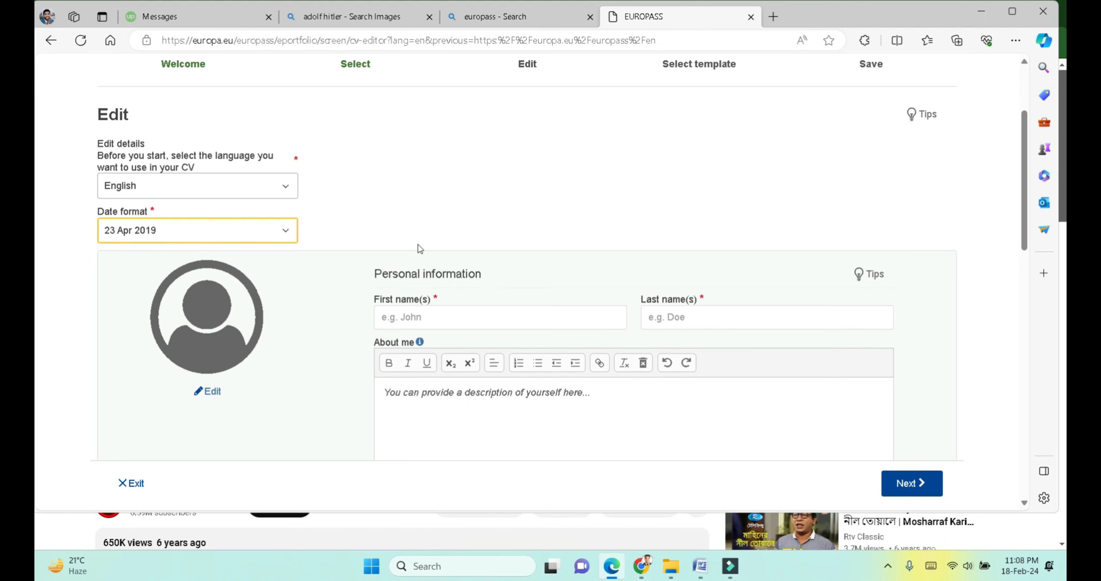
# Step: Load 1200x0.jpg from the Downloads folder as the profile picture
pyautogui.click(210, 392)
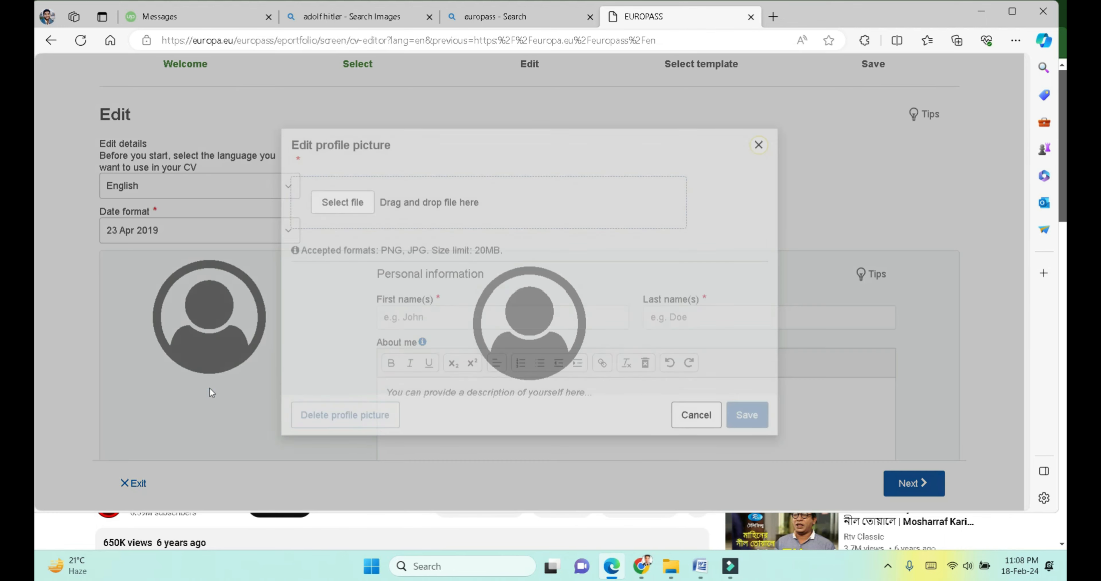
pyautogui.click(357, 201)
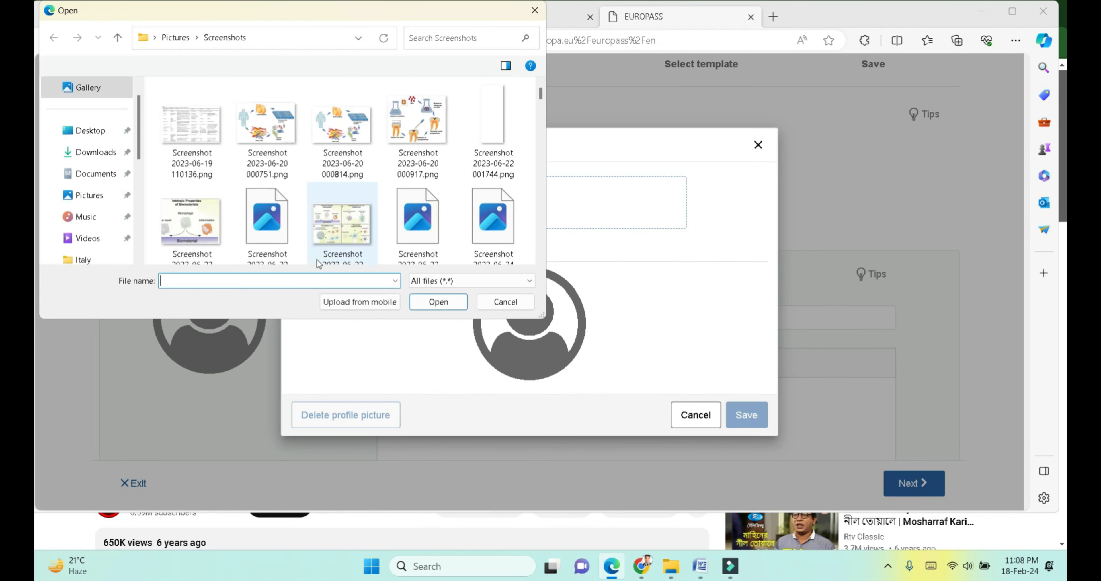
pyautogui.click(94, 153)
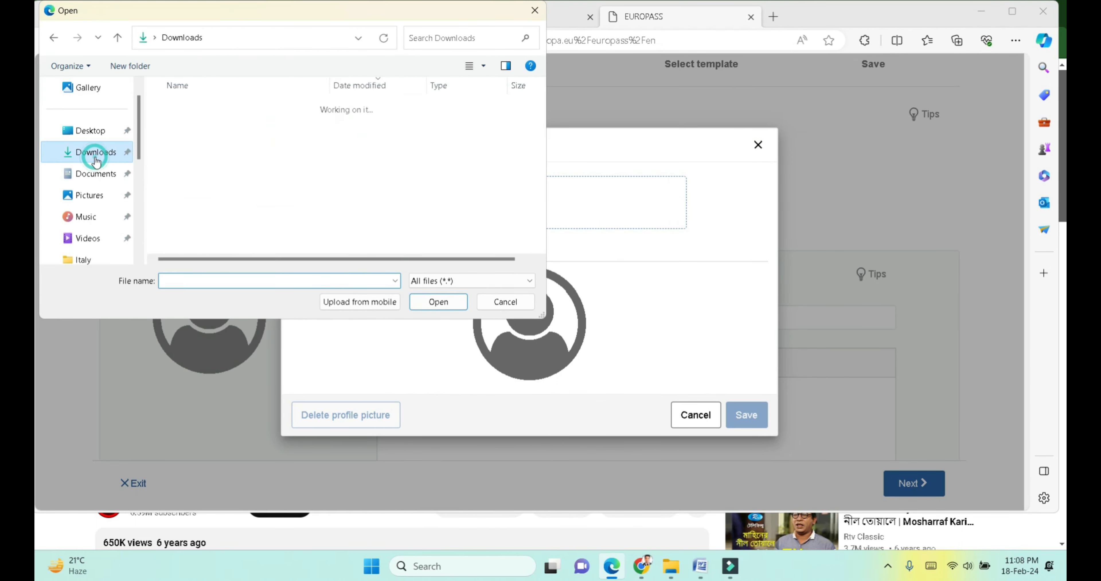
pyautogui.click(201, 128)
pyautogui.click(435, 303)
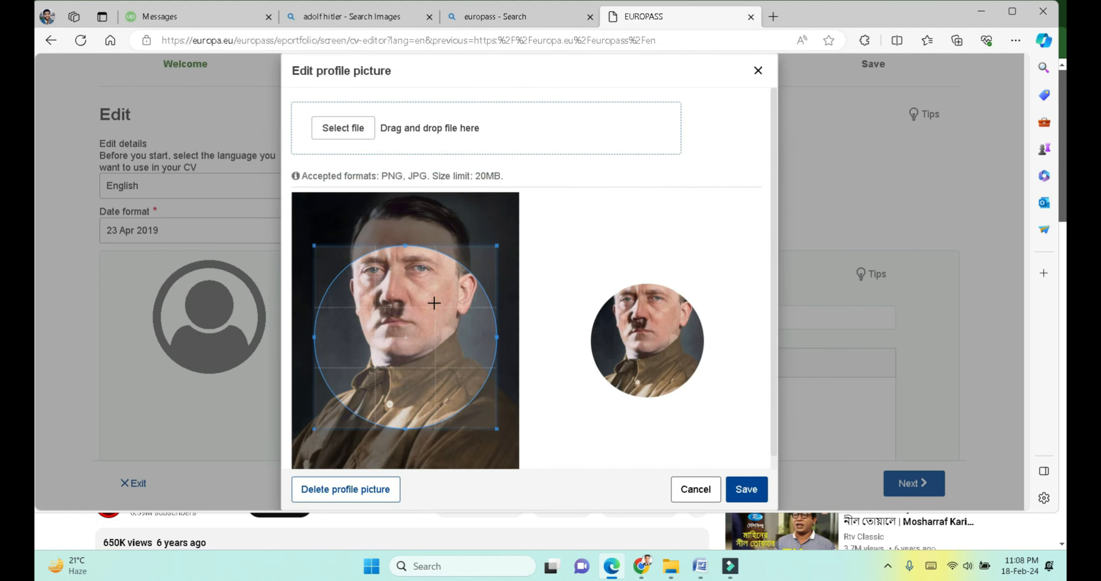
# Step: Crop the photo to a circle framing the head and shoulders, then save it
pyautogui.moveTo(402, 302); pyautogui.dragTo(395, 248)
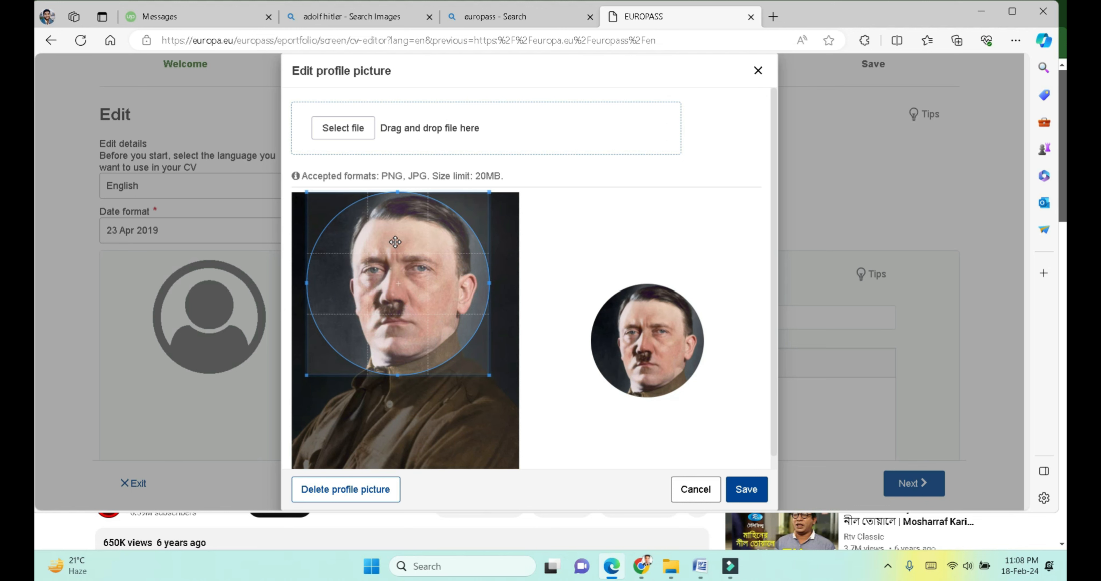
pyautogui.moveTo(486, 377); pyautogui.dragTo(527, 428)
pyautogui.moveTo(443, 318); pyautogui.dragTo(428, 318)
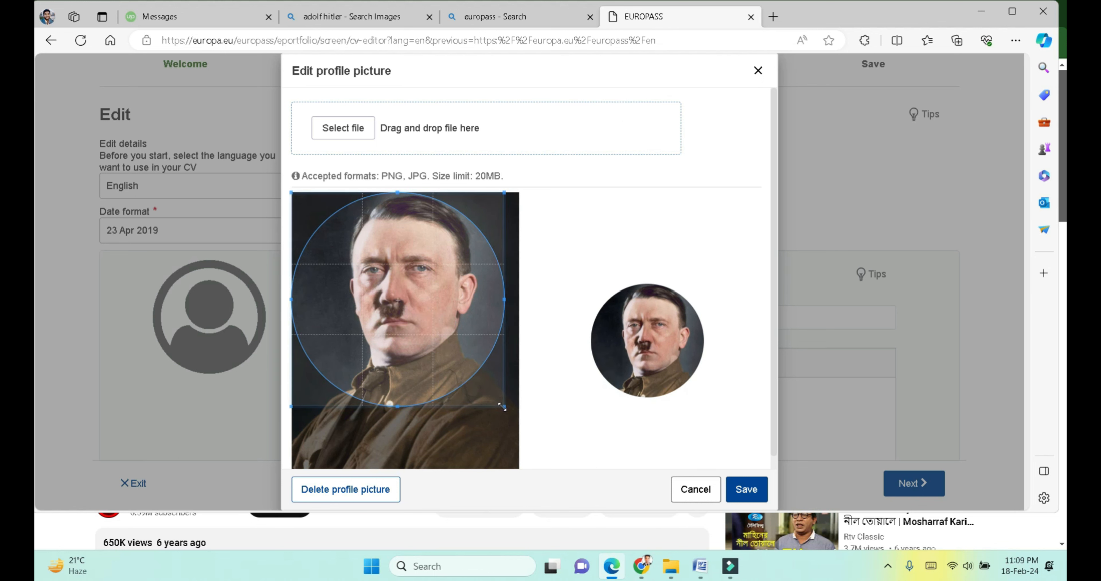
pyautogui.moveTo(503, 408); pyautogui.dragTo(539, 431)
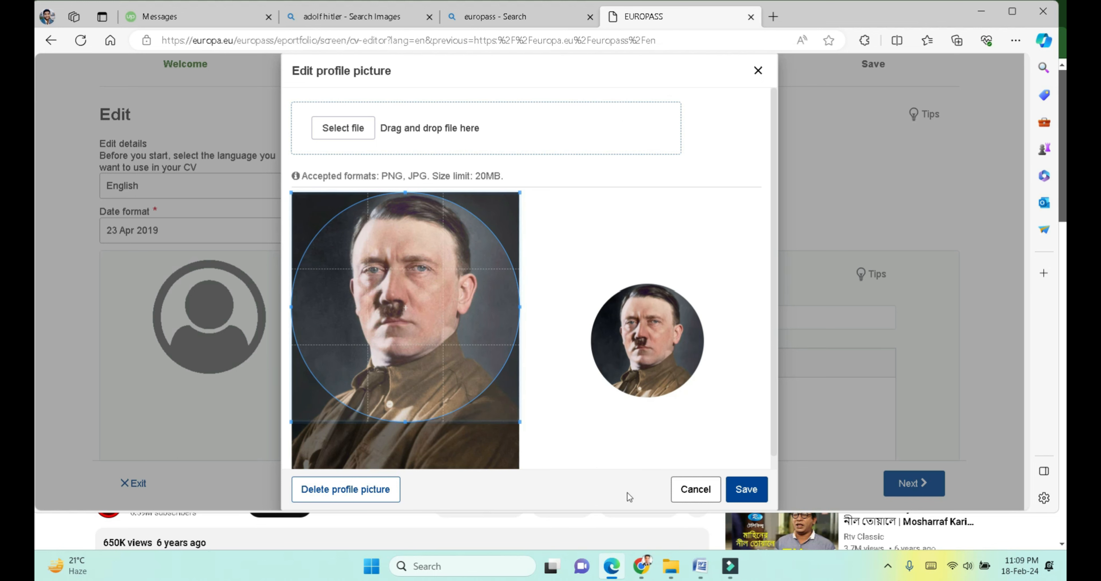
pyautogui.moveTo(462, 322); pyautogui.dragTo(462, 326)
pyautogui.click(746, 492)
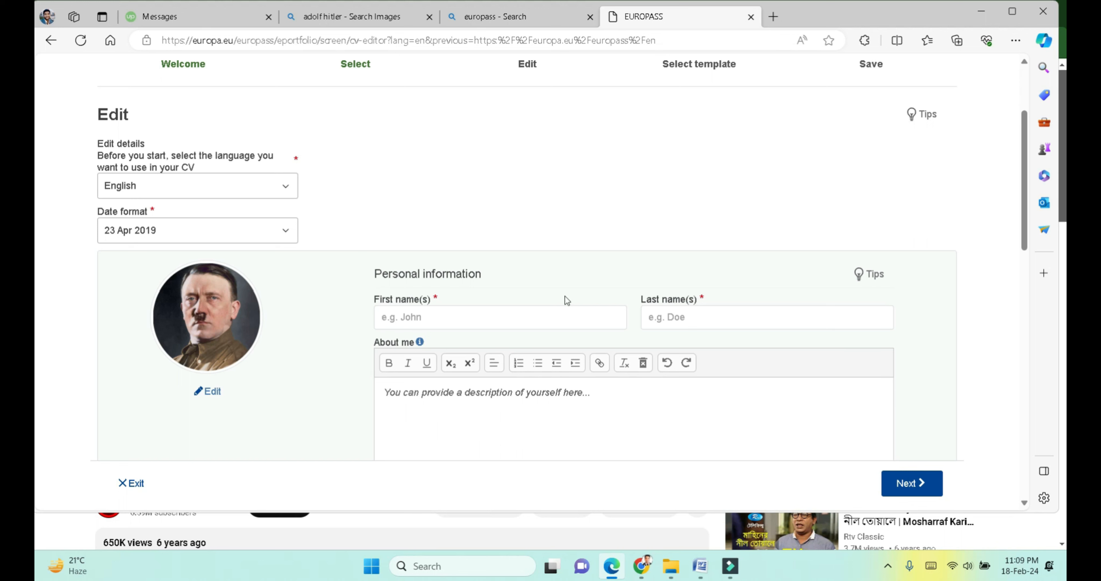
# Step: Enter the person's first name and last name
pyautogui.click(525, 312)
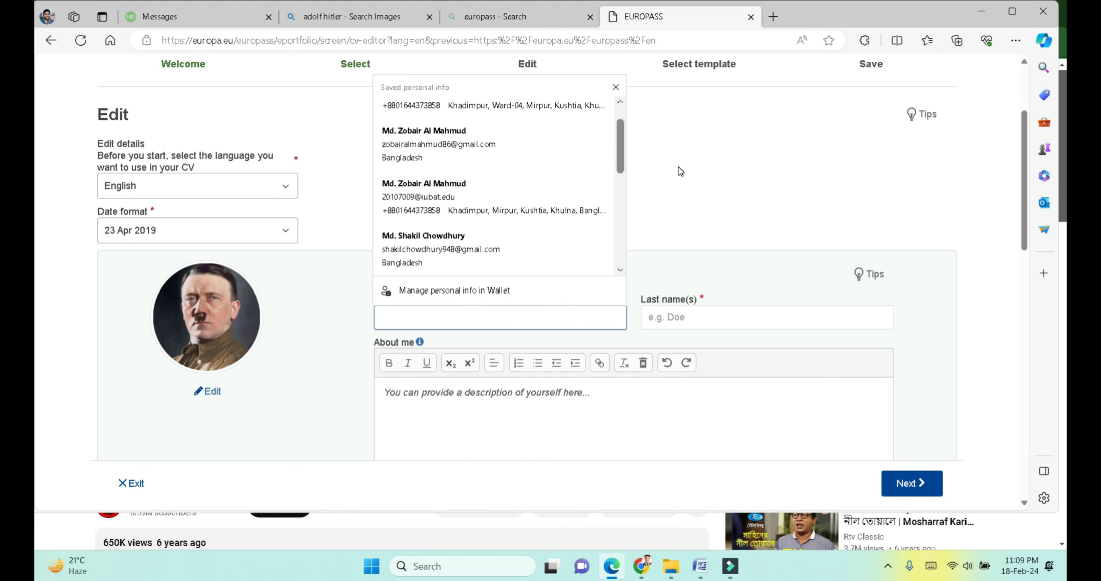
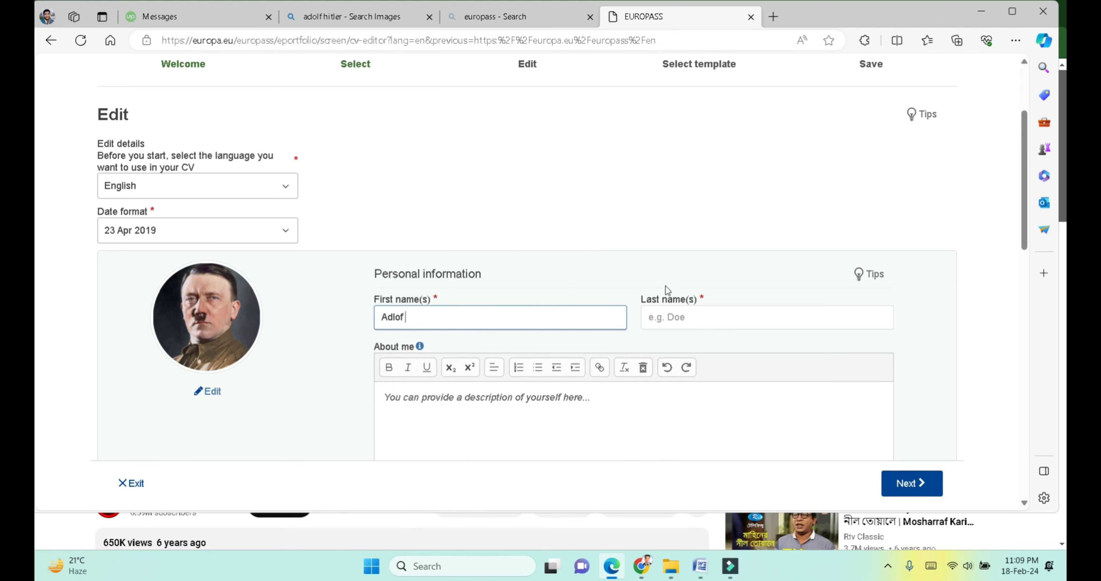
pyautogui.click(660, 308)
pyautogui.write('Z')
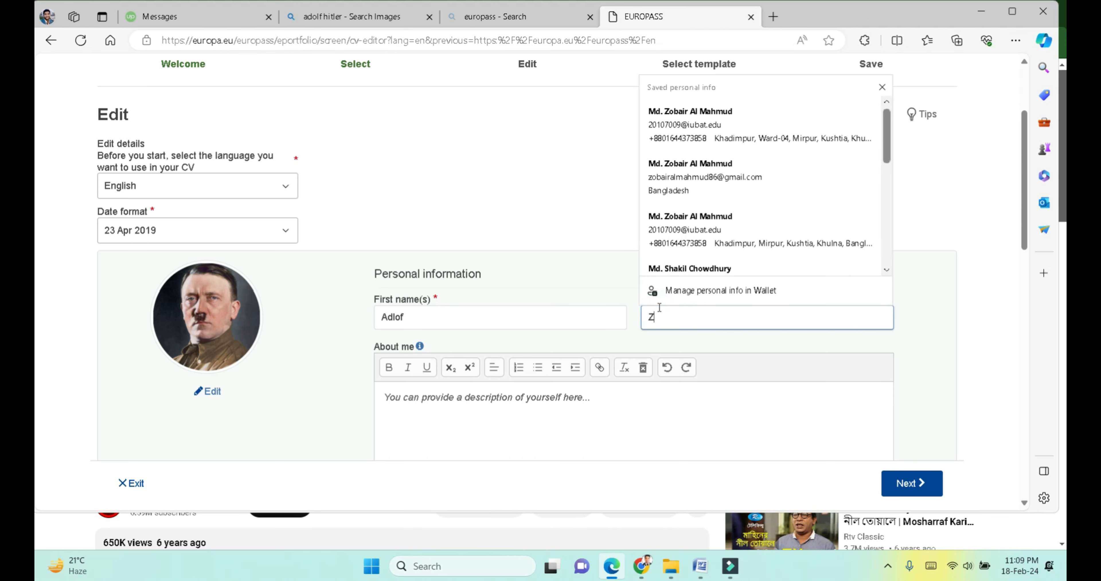
pyautogui.press('BackSpace')
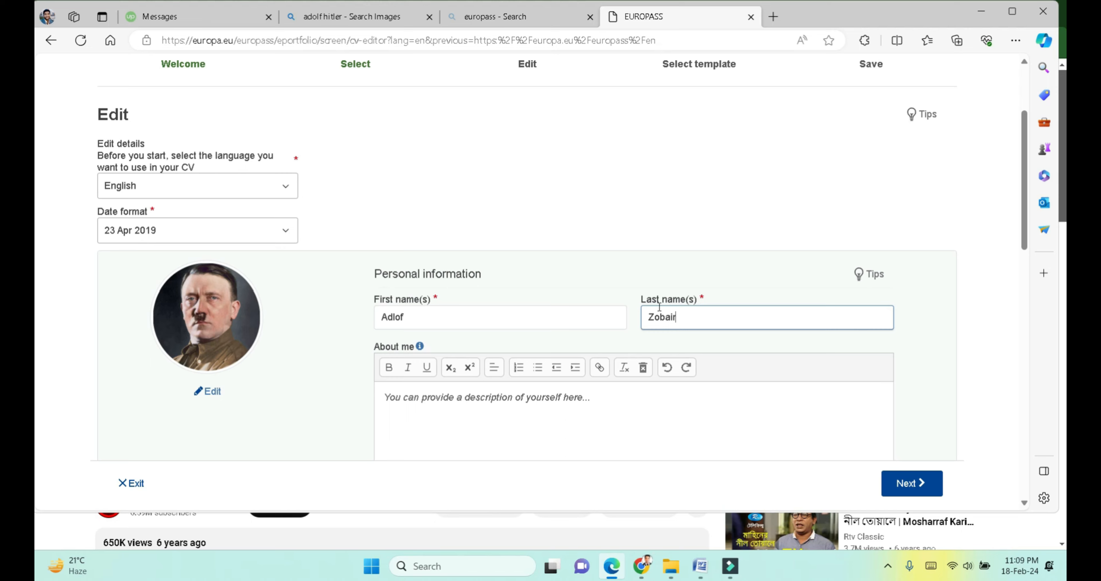
# Step: Clear all the existing text from the About me description
pyautogui.scroll(-3, 538, 283)
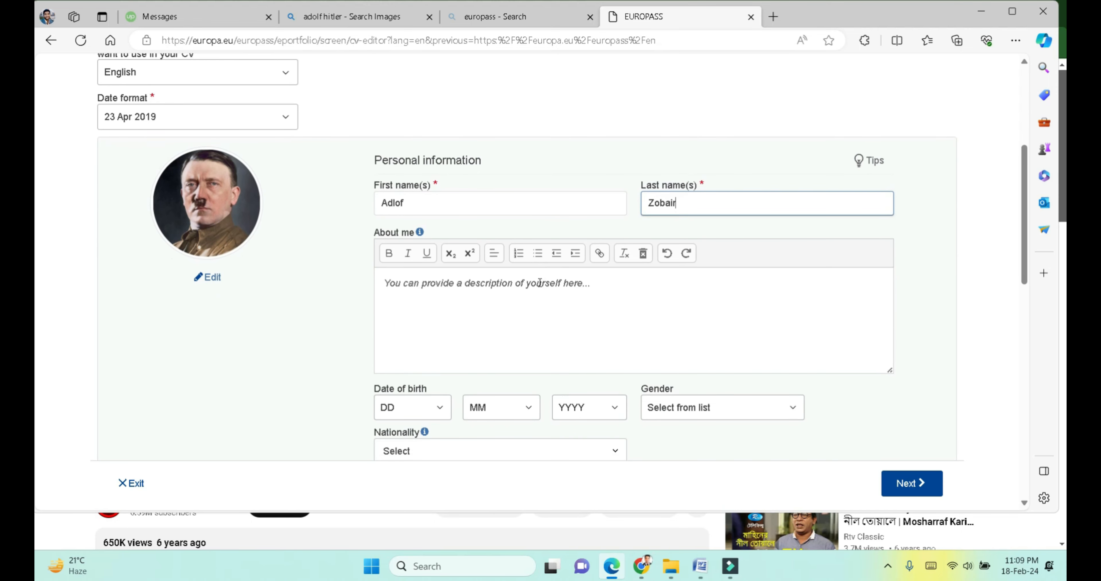
pyautogui.click(539, 283)
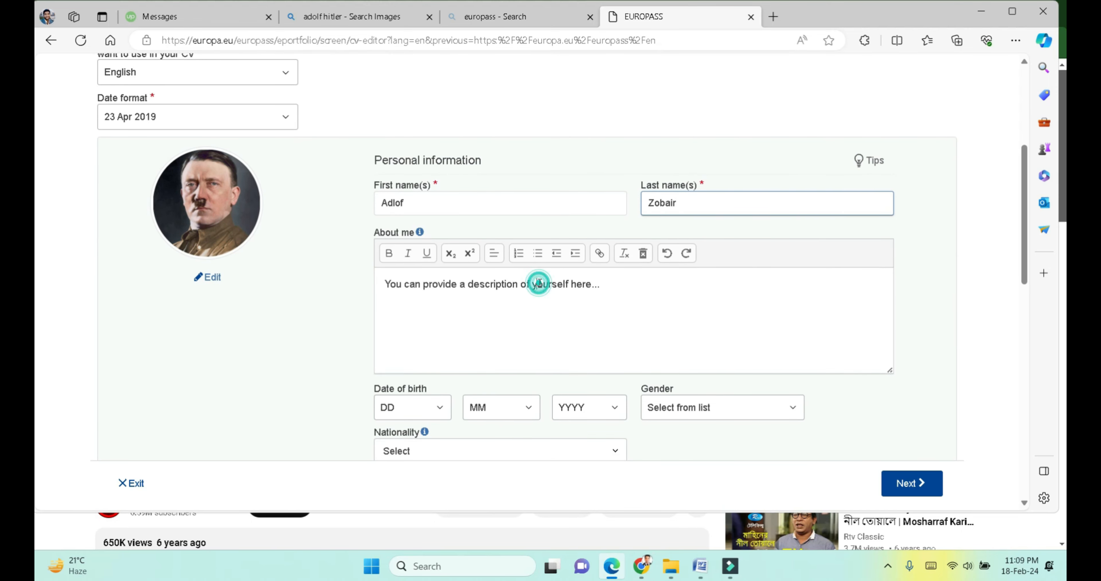
pyautogui.moveTo(597, 284); pyautogui.dragTo(361, 255)
pyautogui.press('BackSpace')
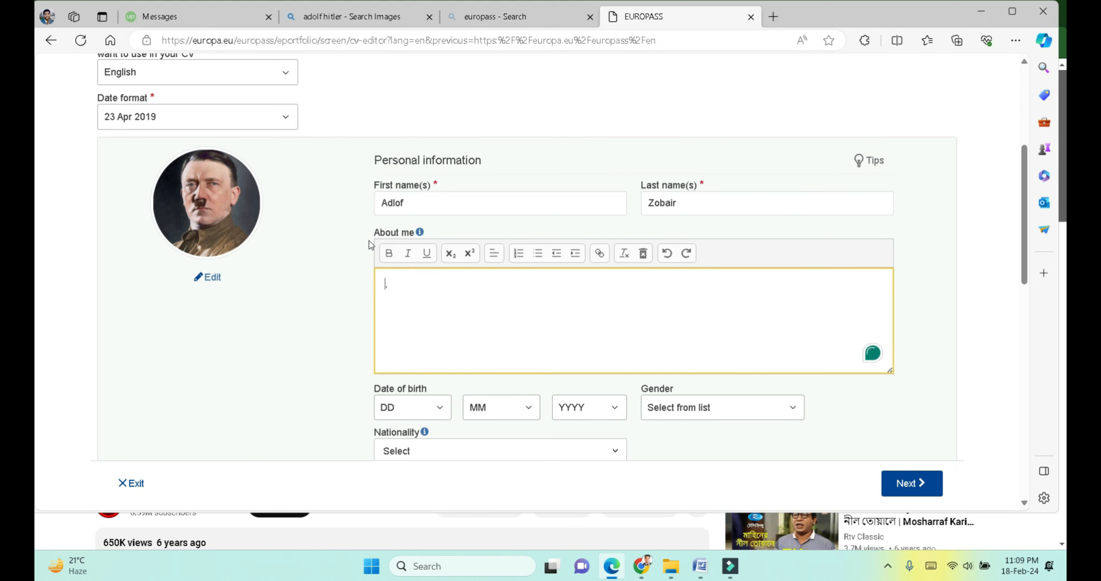
pyautogui.scroll(-3, 445, 356)
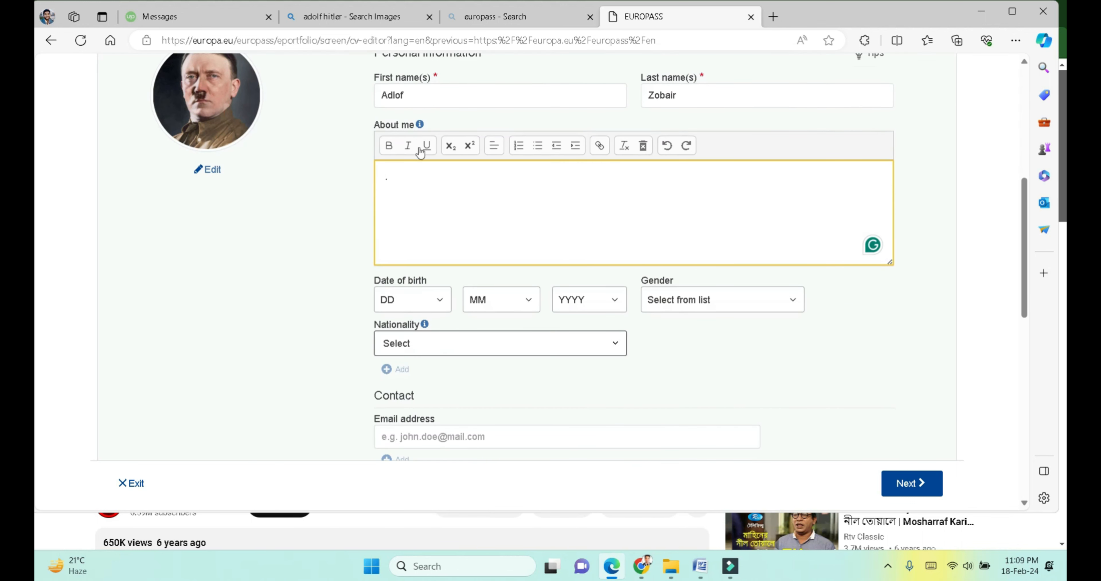
pyautogui.moveTo(408, 177); pyautogui.dragTo(364, 184)
pyautogui.press('BackSpace')
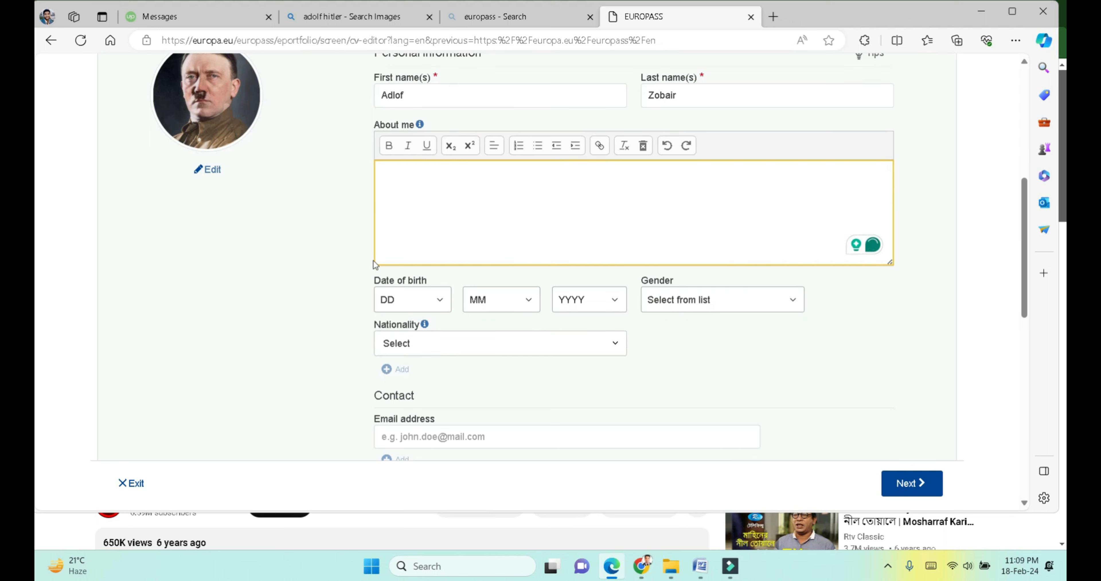
# Step: Set the birth day to 9, leaving the month list unchanged
pyautogui.click(404, 298)
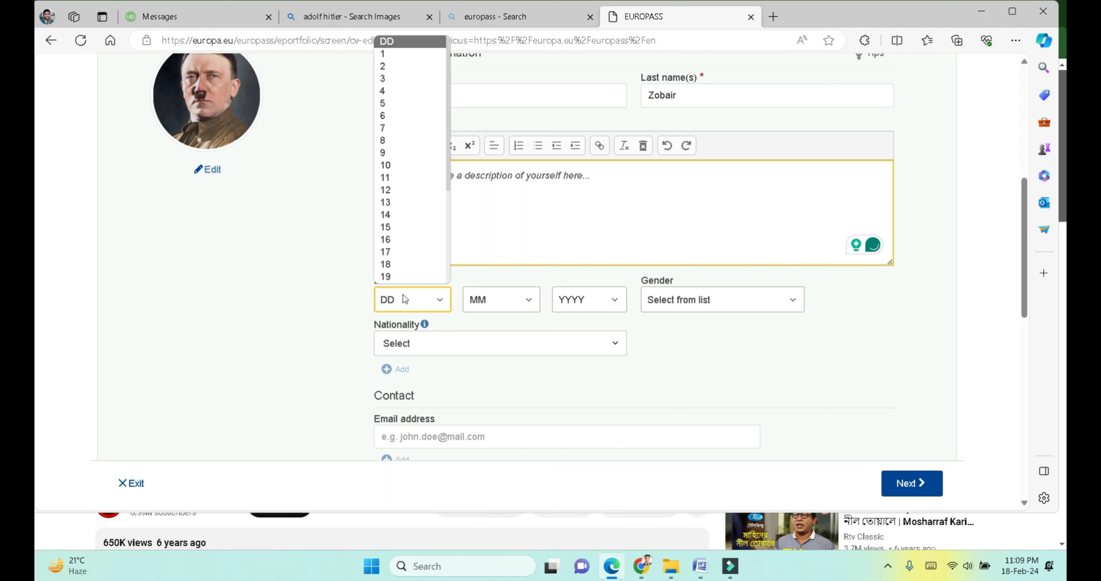
pyautogui.click(391, 152)
pyautogui.click(481, 298)
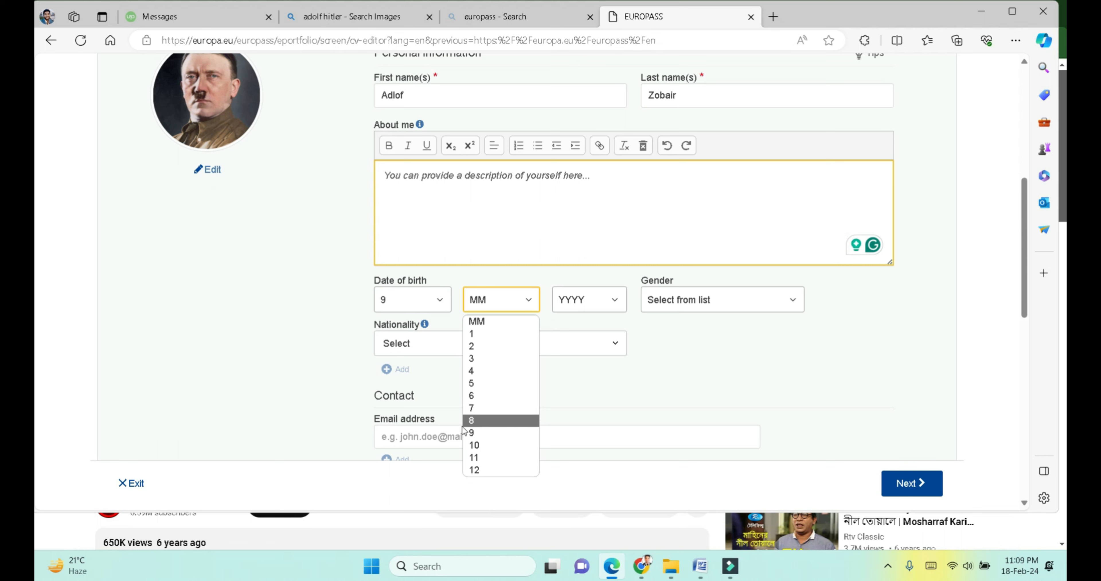
pyautogui.click(472, 435)
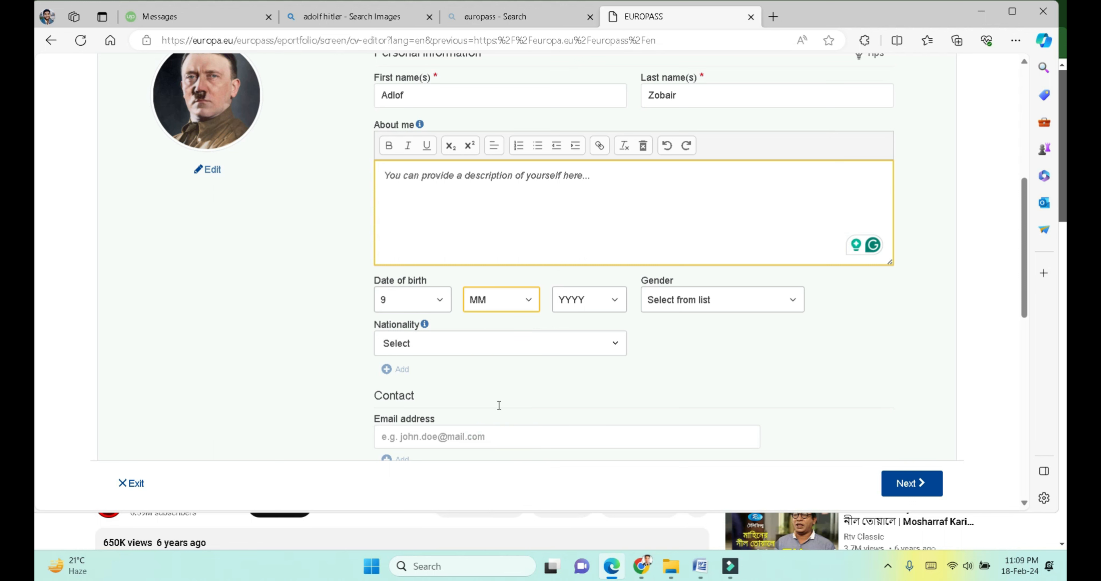
# Step: Set the nationality to Bangladeshi
pyautogui.scroll(-4, 564, 310)
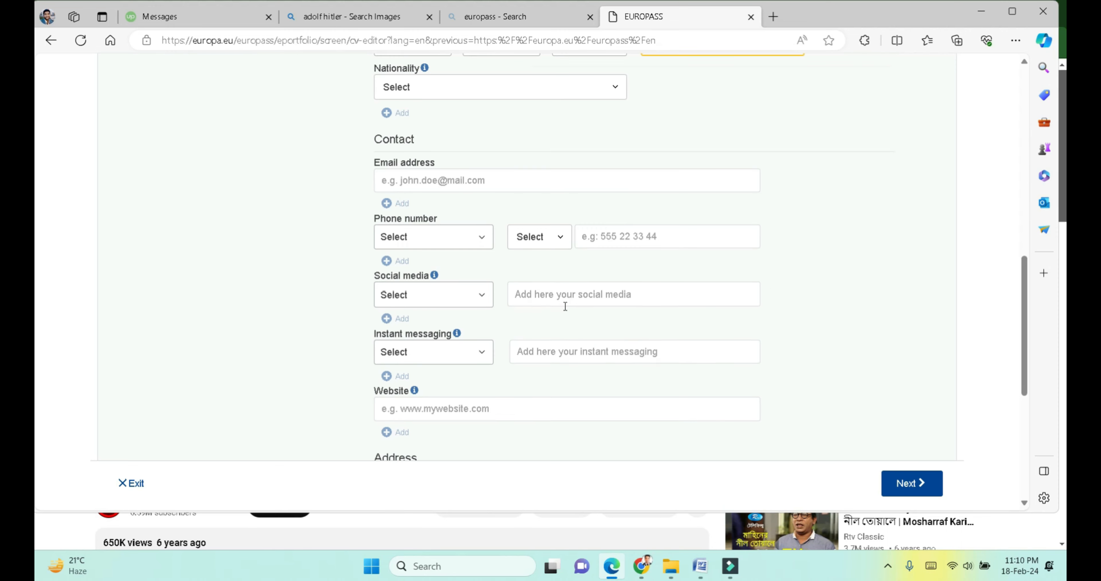
pyautogui.click(460, 91)
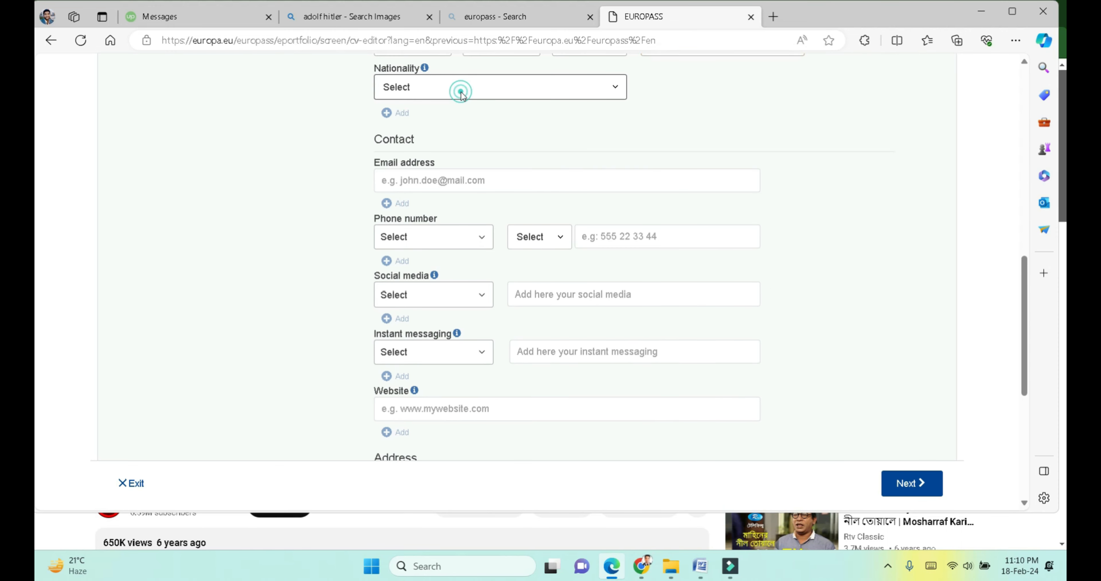
pyautogui.click(461, 90)
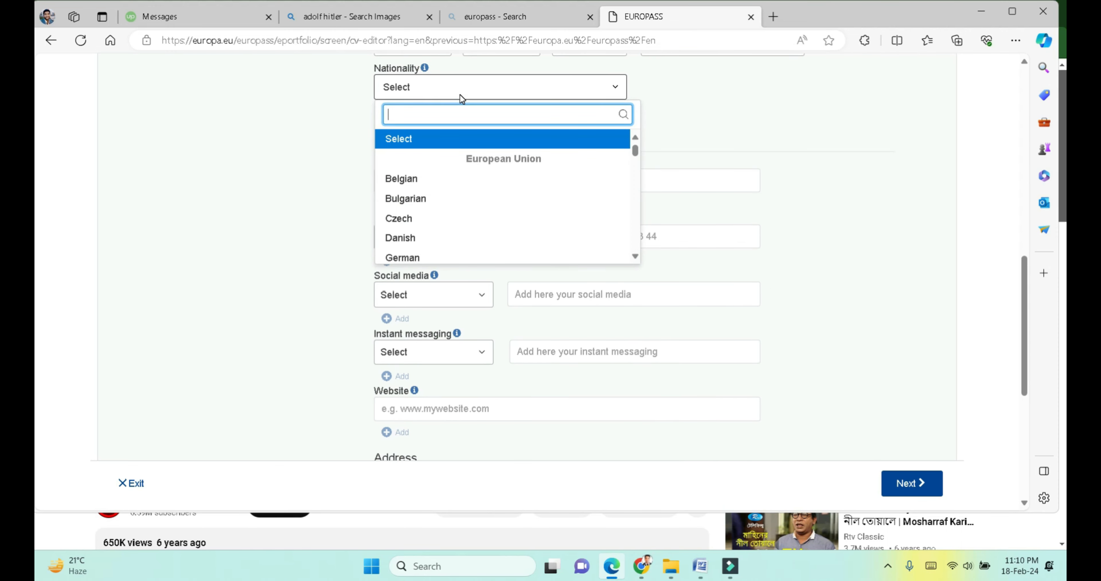
pyautogui.write('ban')
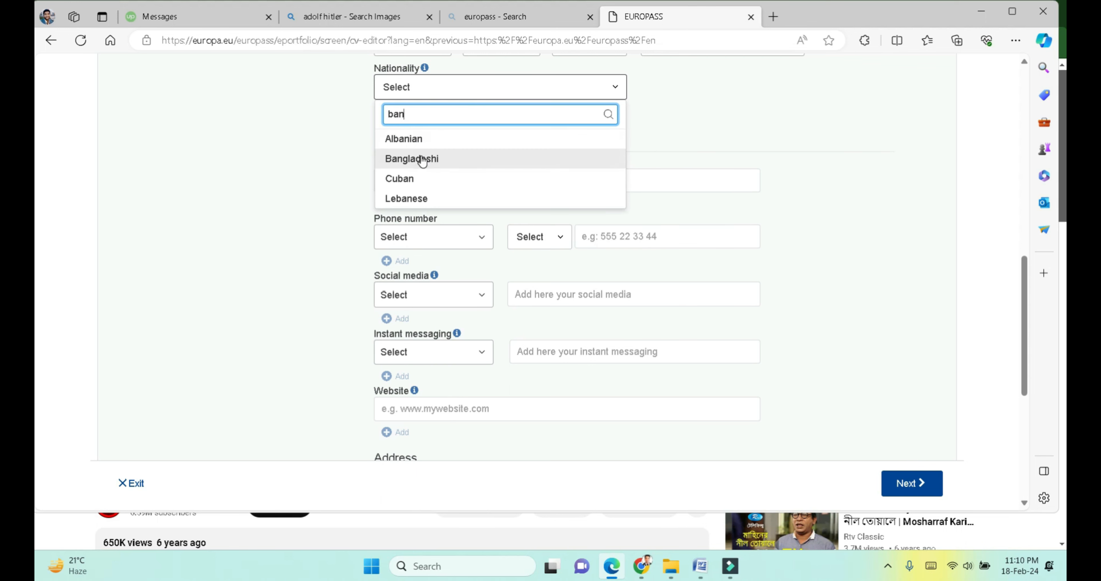
pyautogui.click(424, 160)
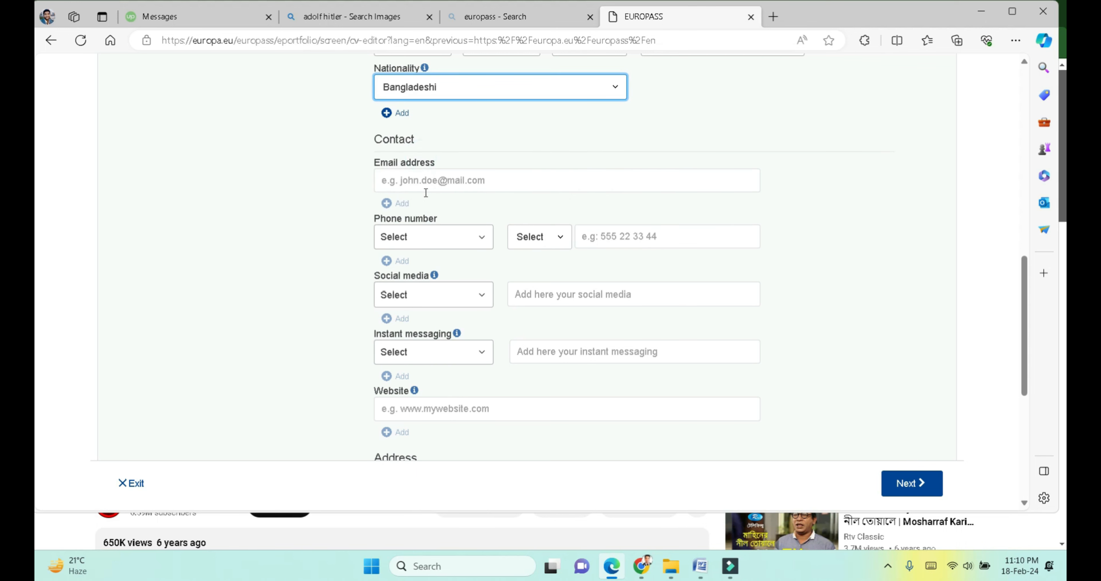
# Step: Autofill email and phone, marking the phone as Mobile with code +880
pyautogui.click(415, 181)
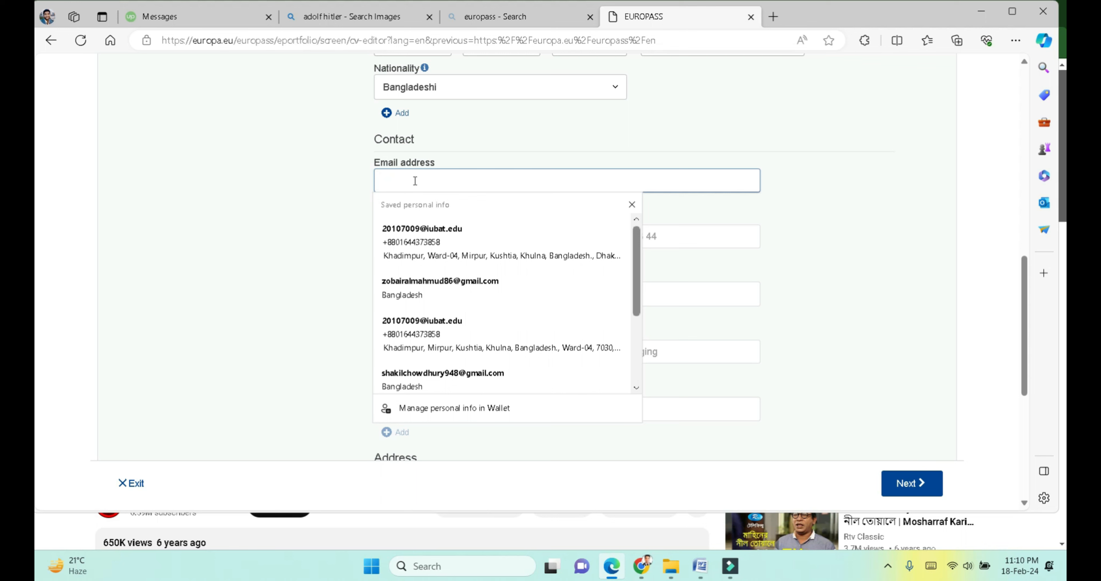
pyautogui.click(422, 231)
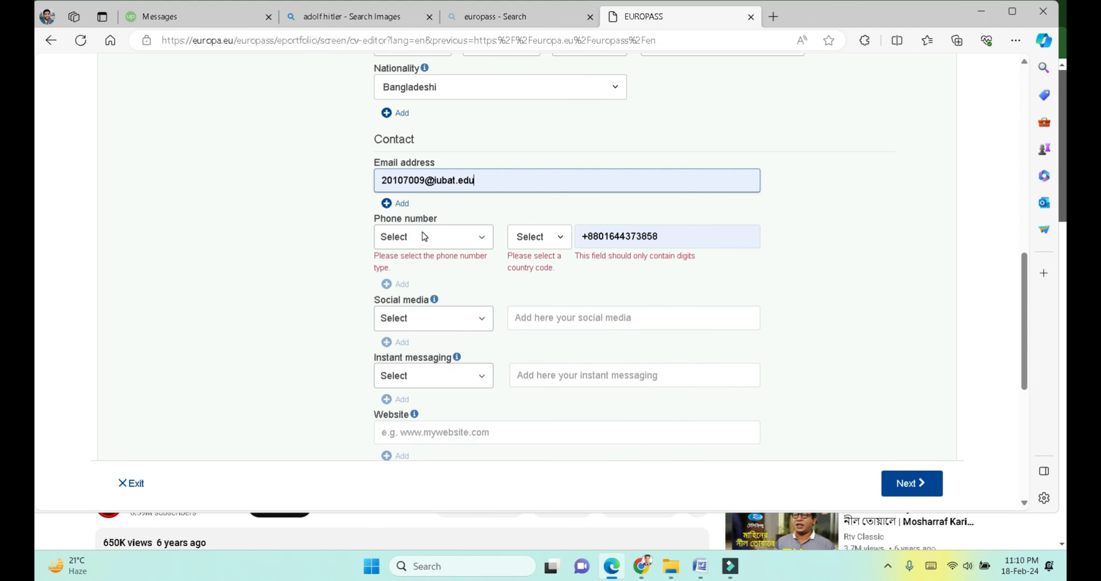
pyautogui.click(443, 240)
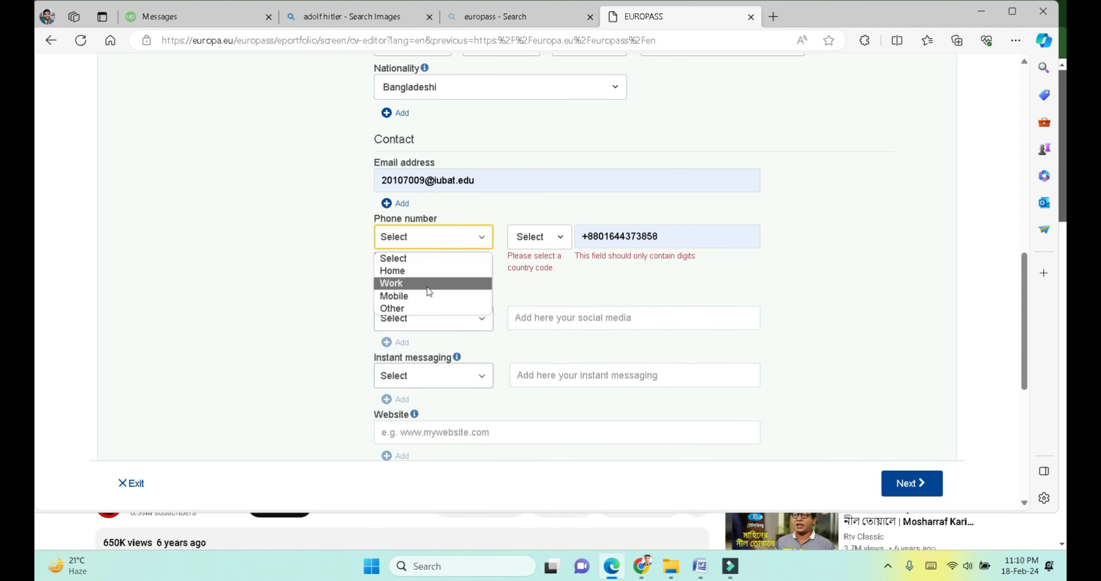
pyautogui.click(423, 296)
pyautogui.click(523, 239)
pyautogui.click(522, 238)
pyautogui.click(522, 239)
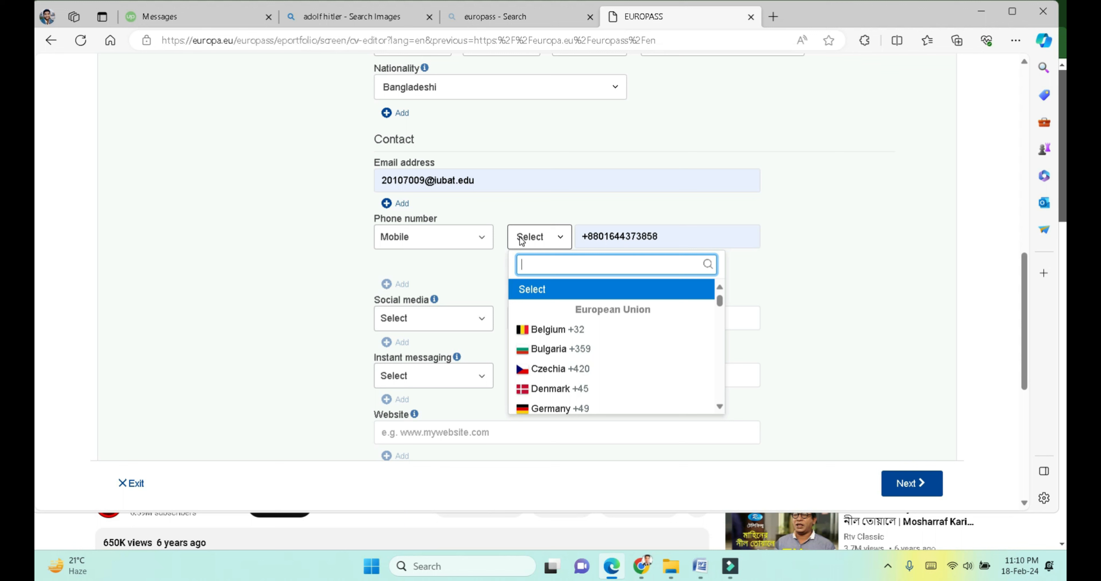
pyautogui.write('ban')
pyautogui.click(575, 314)
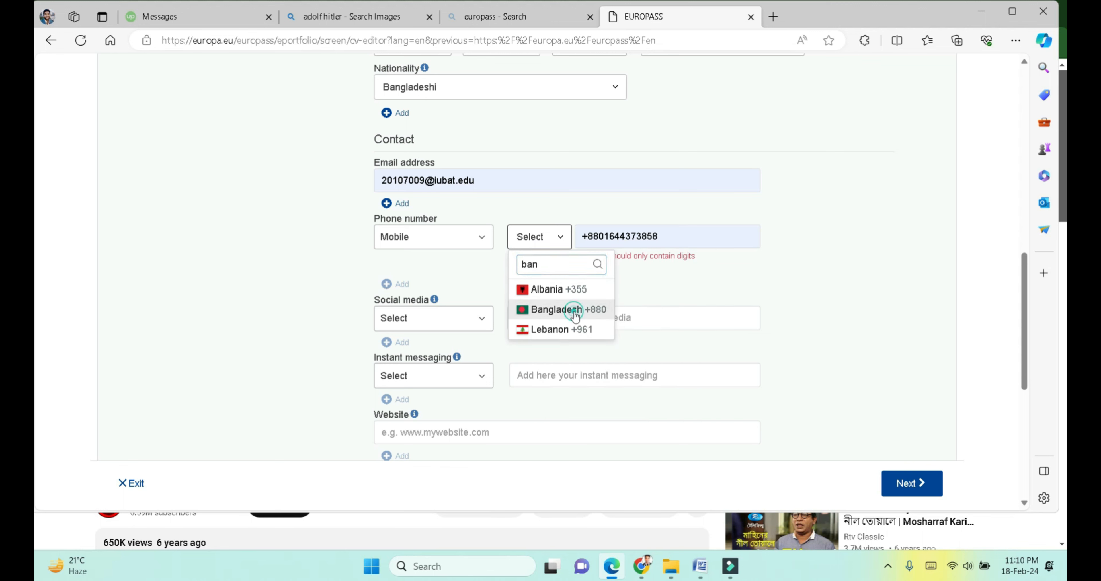
# Step: Add a Facebook social media link of fb.com
pyautogui.click(442, 308)
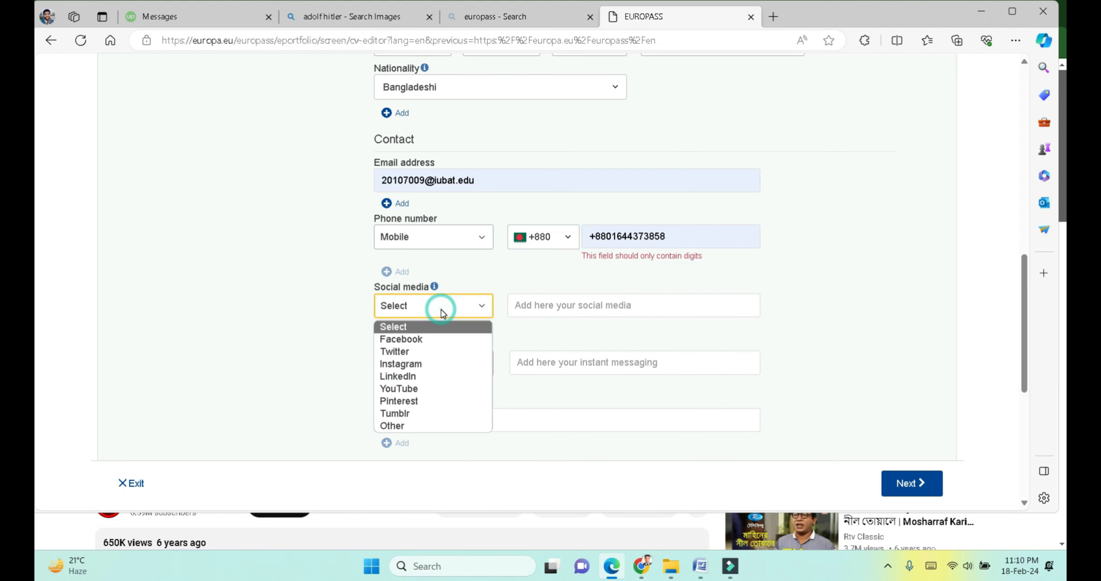
pyautogui.click(418, 338)
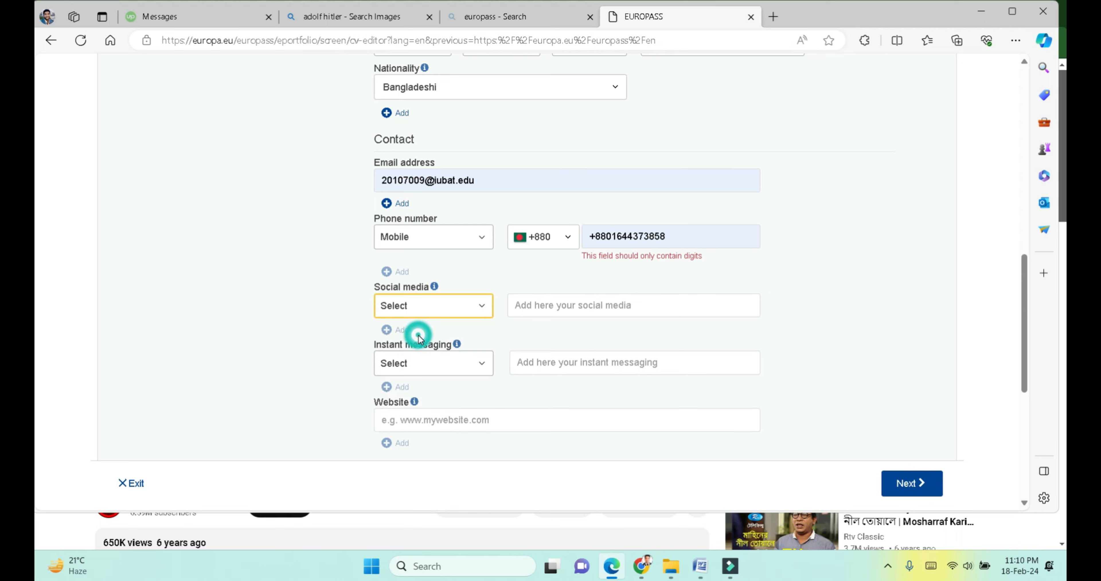
pyautogui.click(535, 306)
pyautogui.scroll(-1, 536, 311)
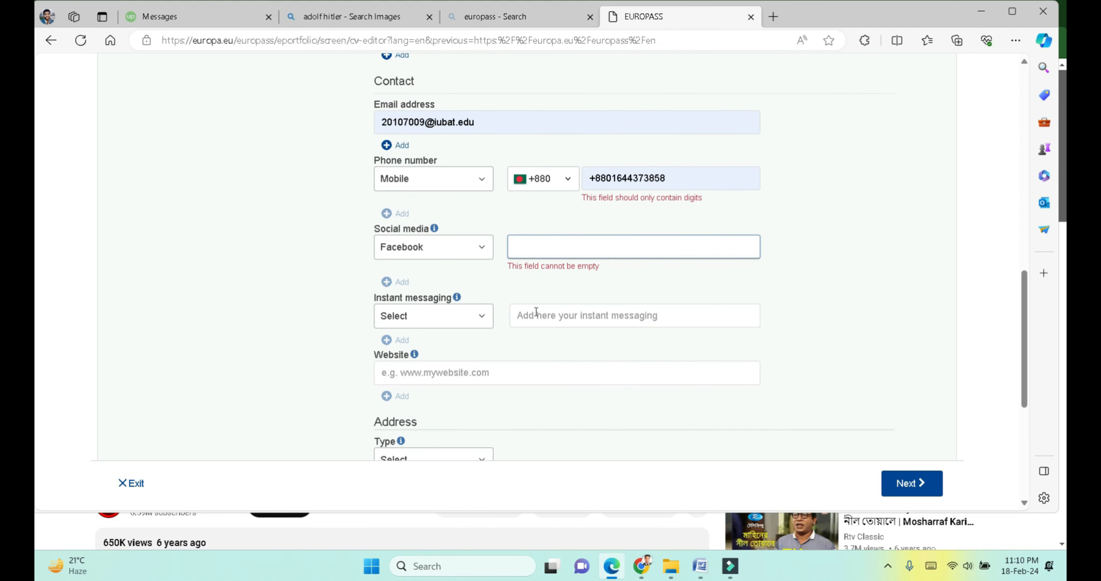
pyautogui.write('fb')
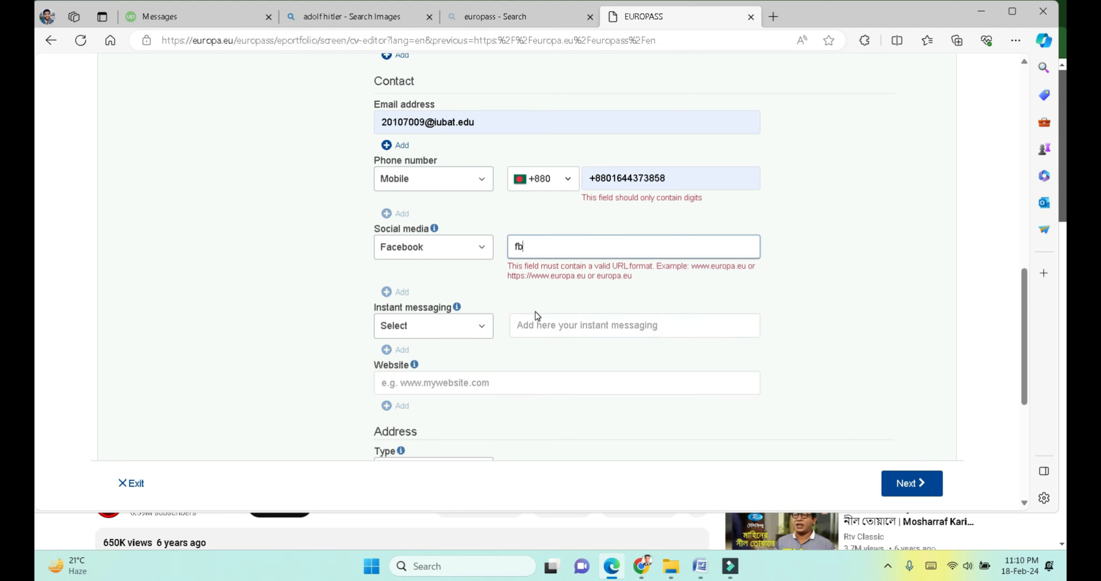
pyautogui.write('.com')
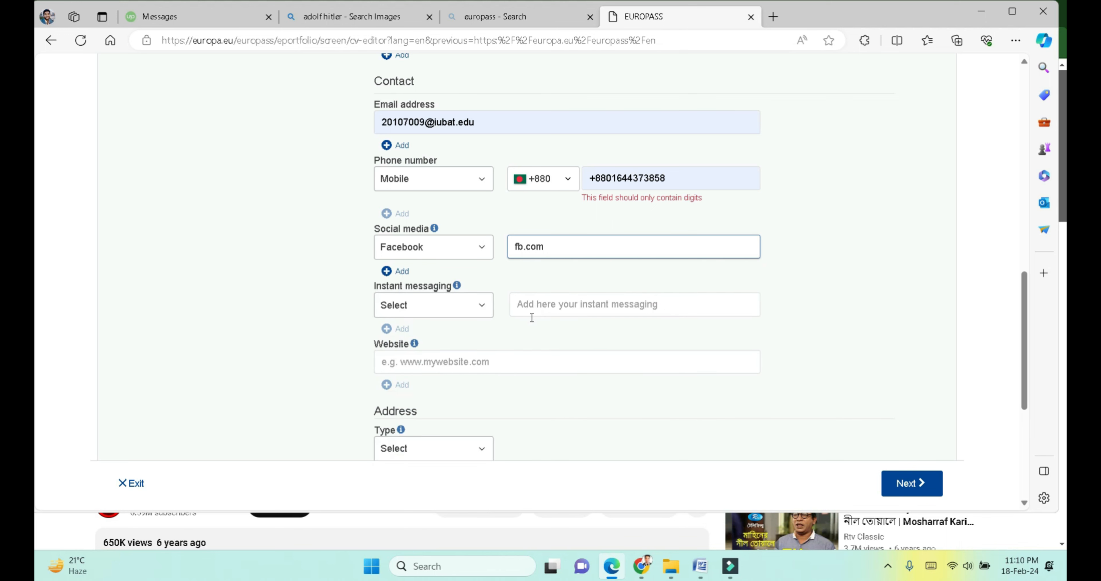
# Step: Add a WhatsApp Messenger contact with the messaging number
pyautogui.click(428, 311)
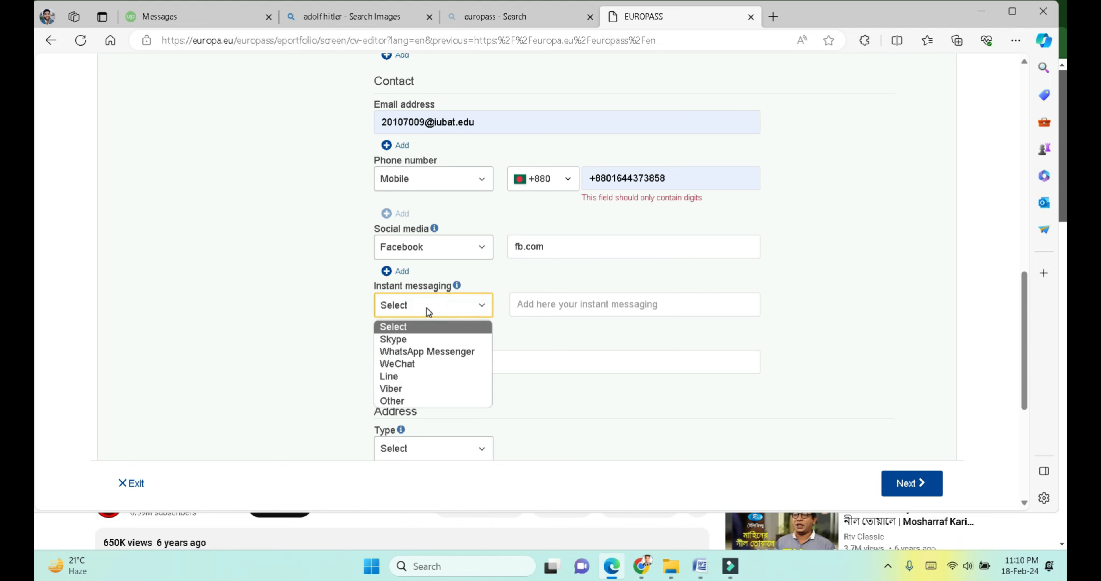
pyautogui.click(429, 352)
pyautogui.click(557, 311)
pyautogui.write('8888888888888888')
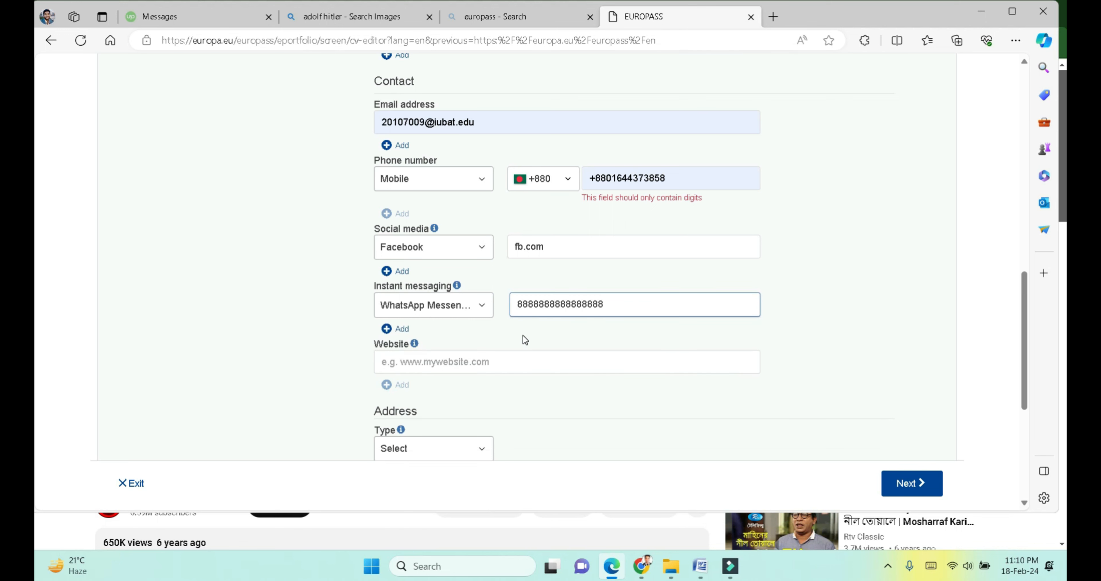
# Step: Enter the personal website address
pyautogui.scroll(-2, 524, 334)
pyautogui.click(468, 277)
pyautogui.write('www. ')
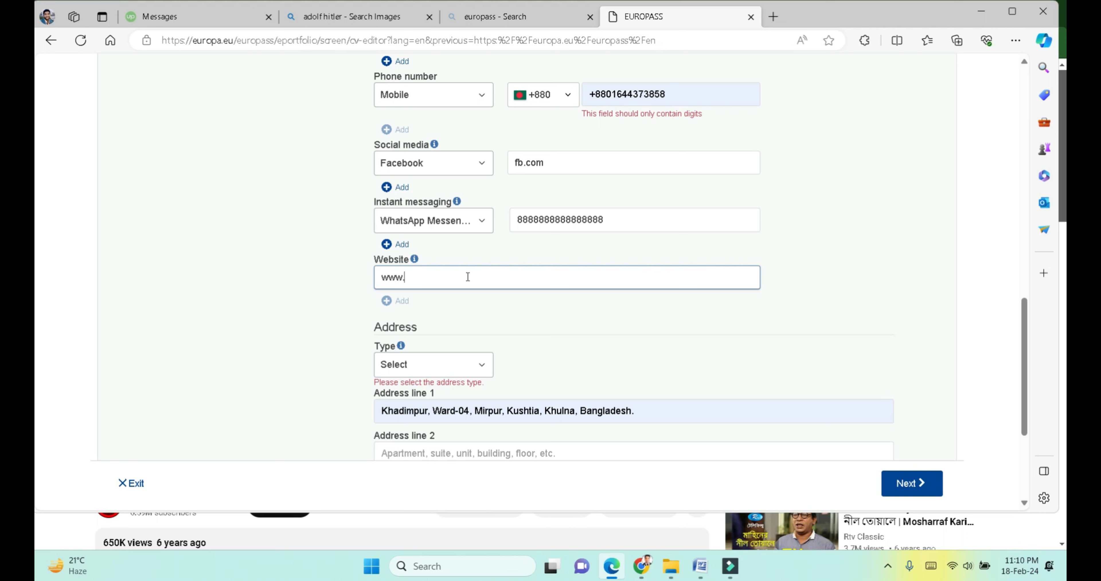
pyautogui.write('Zobair.com')
pyautogui.scroll(-3, 389, 365)
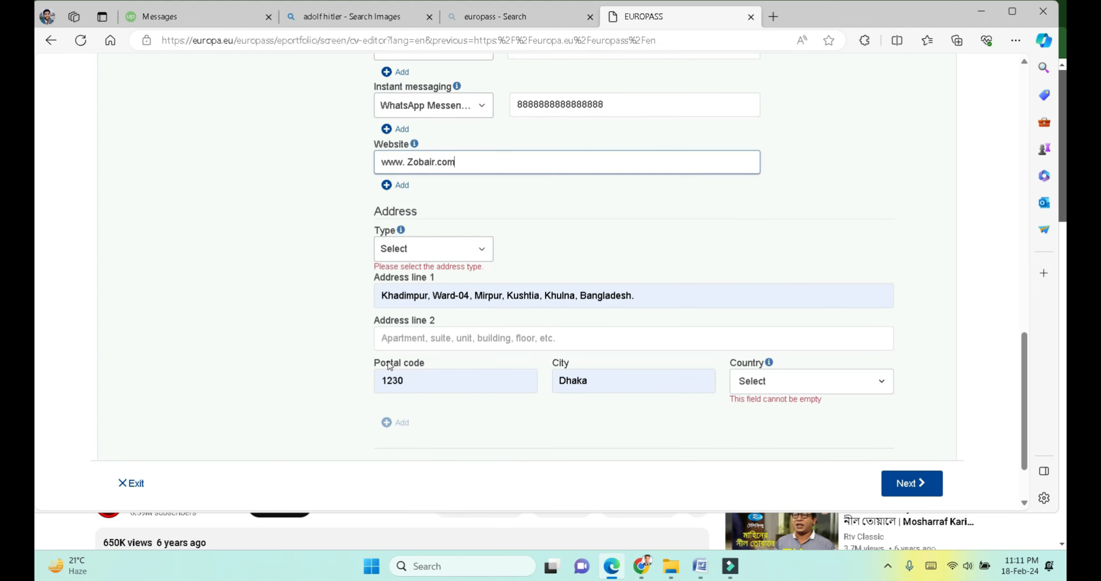
# Step: Set the postal address type to Home and its country to Bangladesh
pyautogui.click(406, 247)
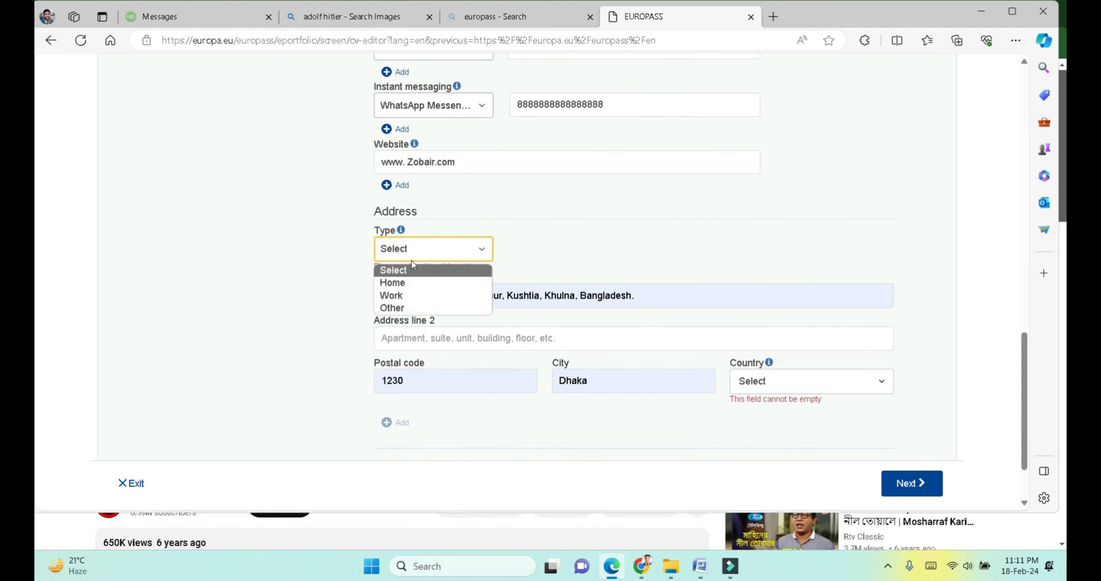
pyautogui.click(407, 283)
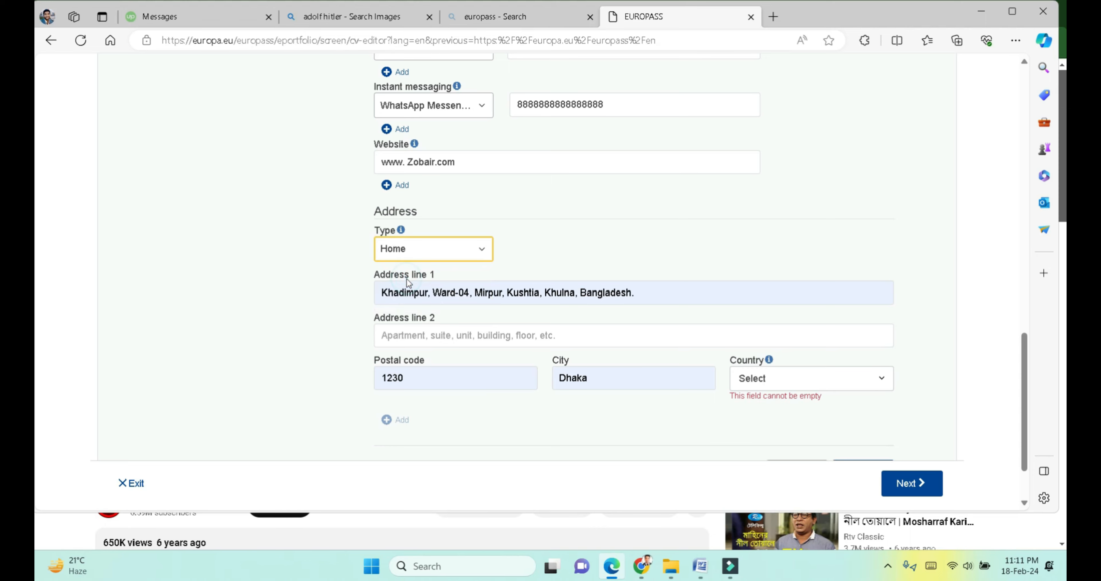
pyautogui.scroll(-2, 407, 279)
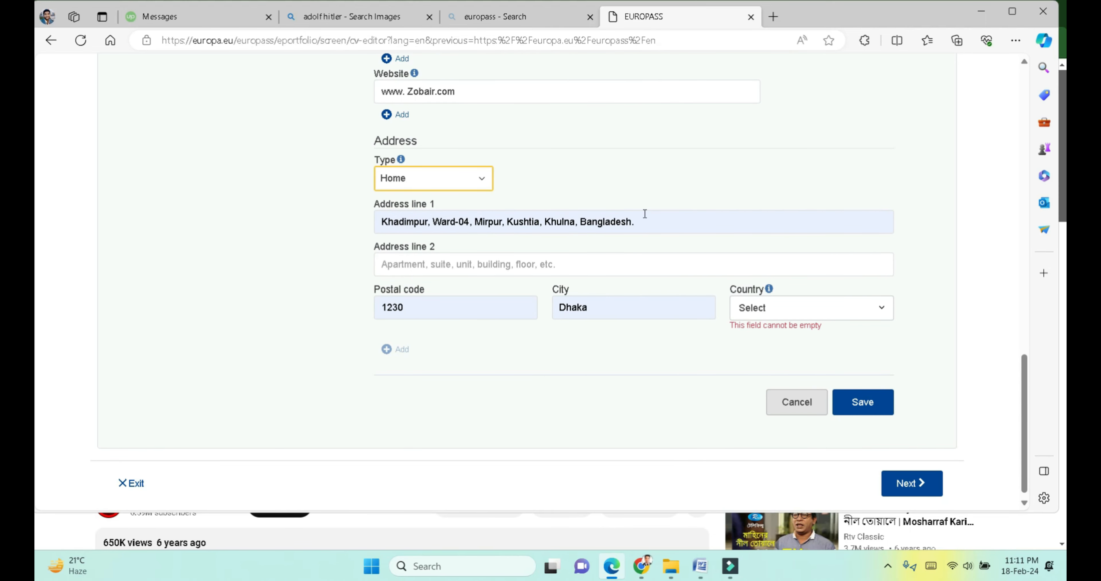
pyautogui.click(777, 310)
pyautogui.doubleClick(777, 311)
pyautogui.click(777, 318)
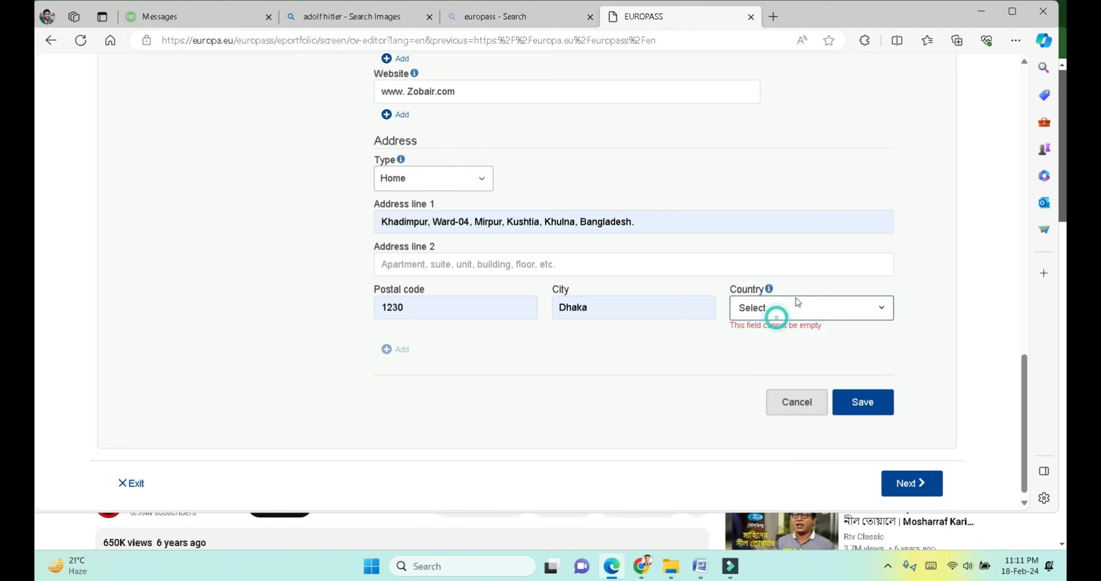
pyautogui.click(792, 308)
pyautogui.click(779, 298)
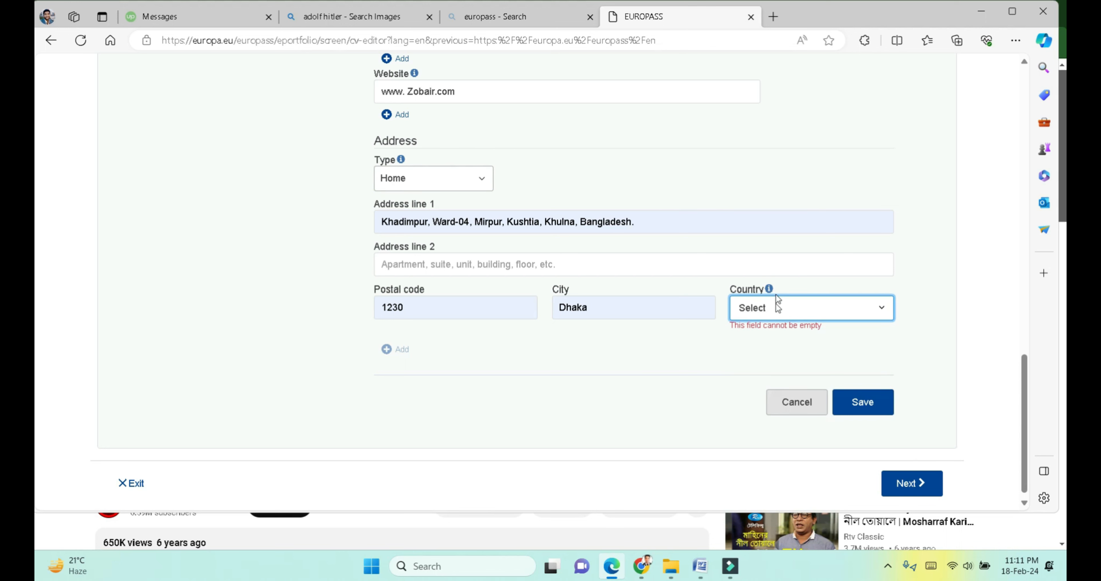
pyautogui.click(777, 306)
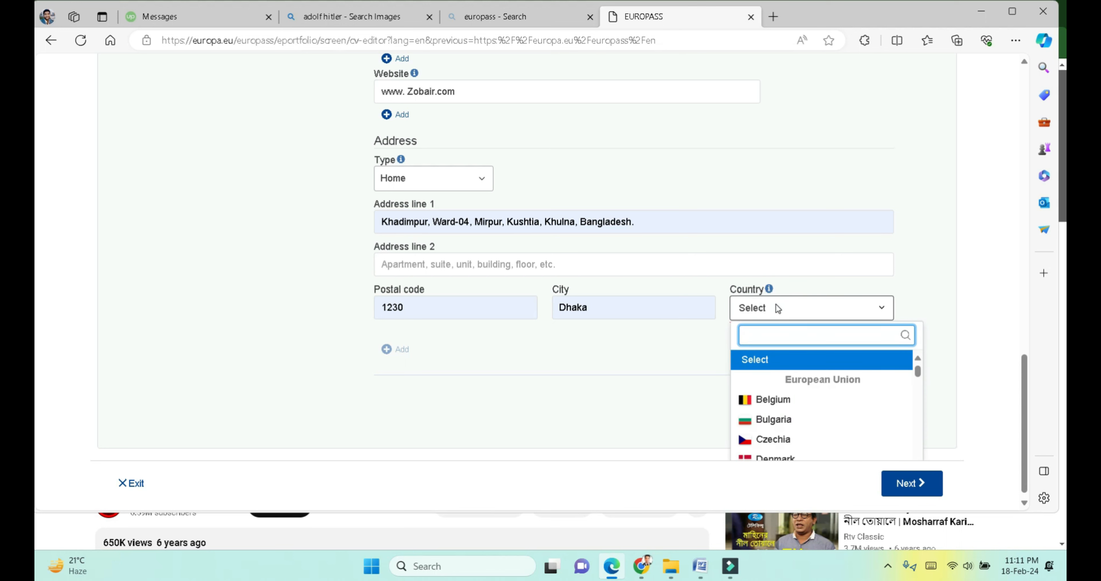
pyautogui.write('ban')
pyautogui.click(785, 380)
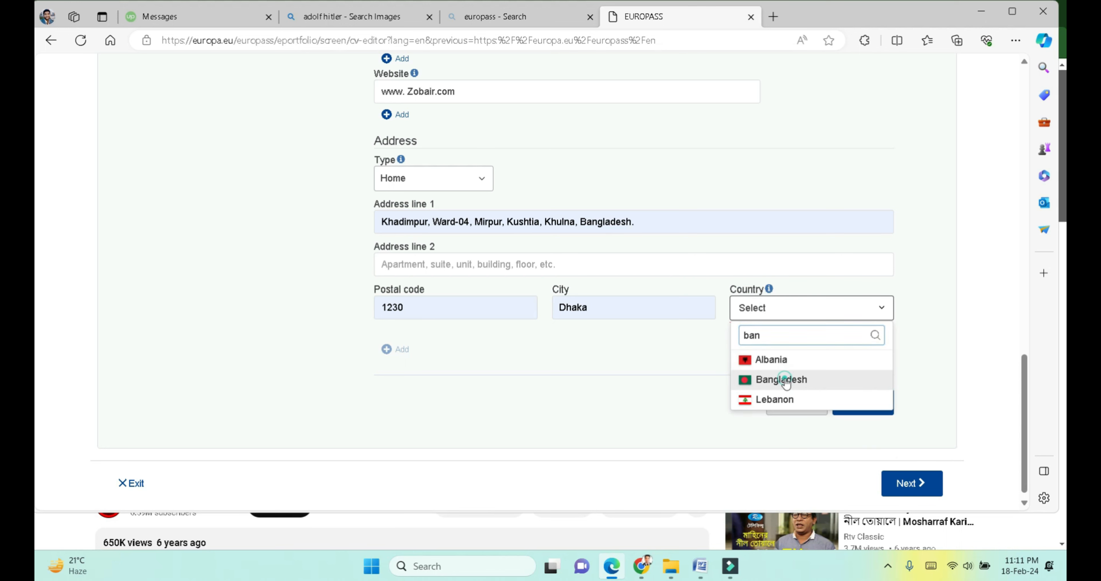
# Step: Save the address and review the personal information summary
pyautogui.scroll(-1, 661, 333)
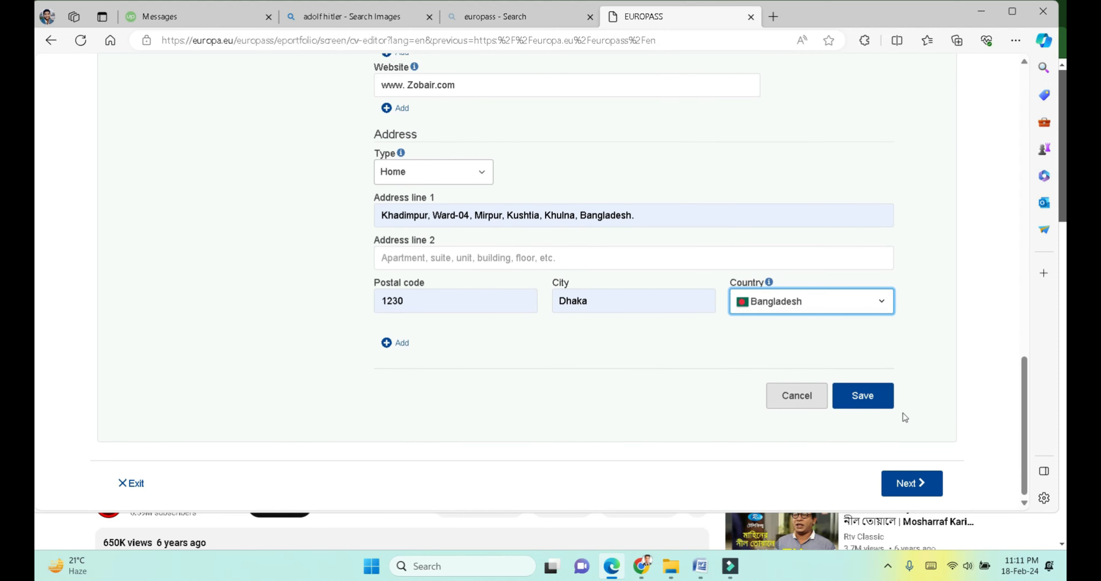
pyautogui.click(863, 395)
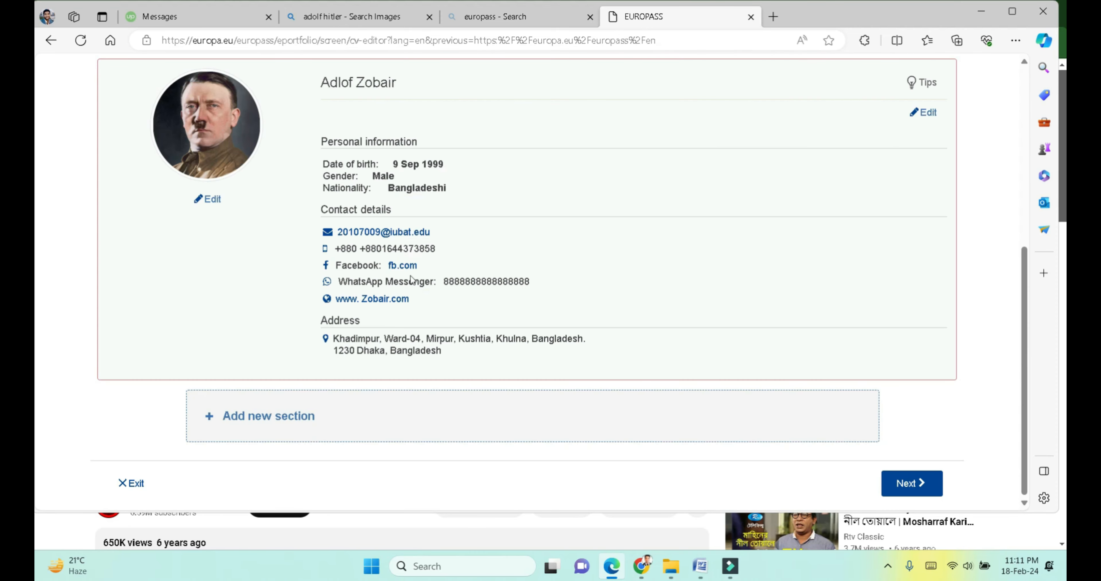
pyautogui.scroll(8, 404, 276)
pyautogui.scroll(-6, 404, 277)
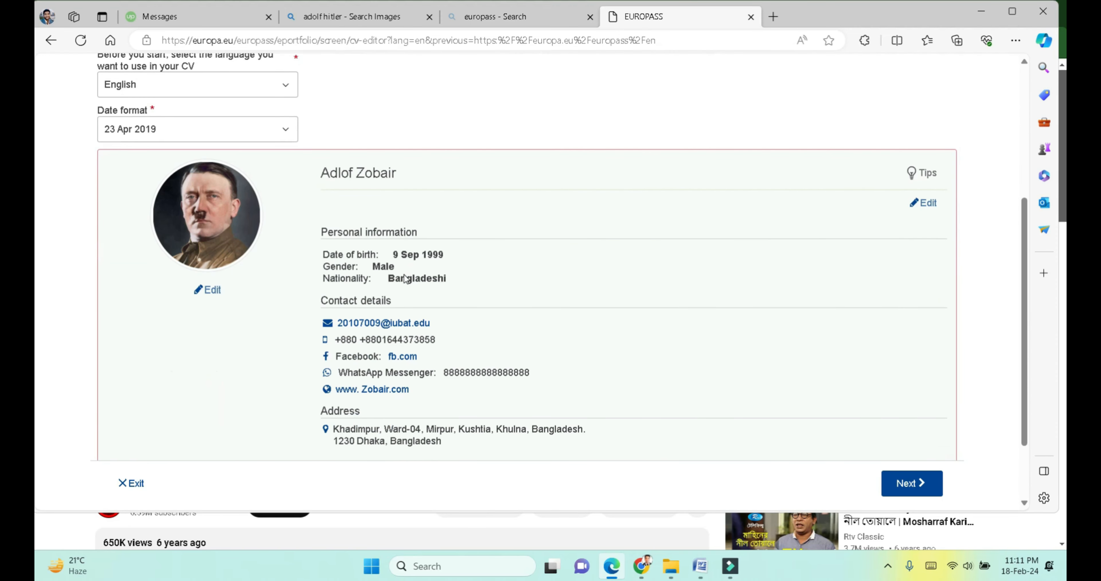
pyautogui.scroll(-2, 404, 273)
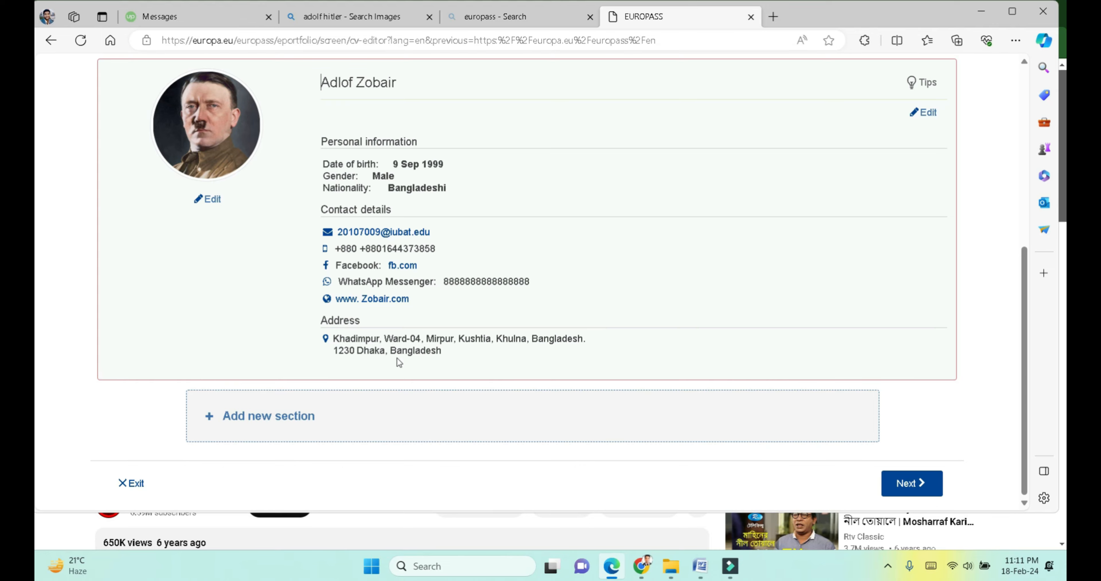
pyautogui.scroll(6, 397, 359)
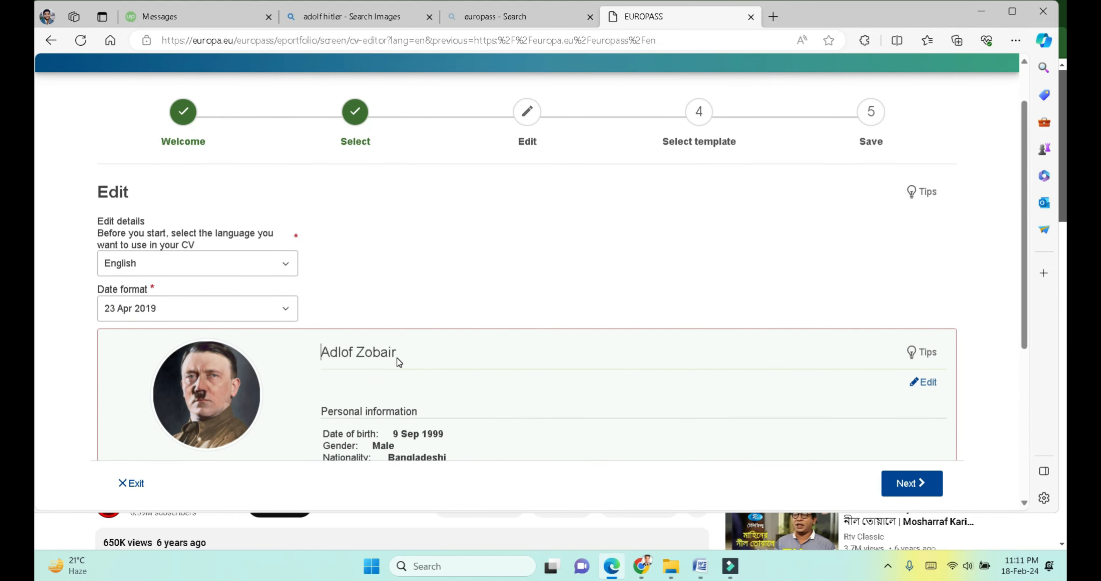
pyautogui.scroll(-7, 398, 361)
pyautogui.scroll(1, 397, 362)
# Step: Add a new Education and training section, switching from Work experience
pyautogui.click(298, 417)
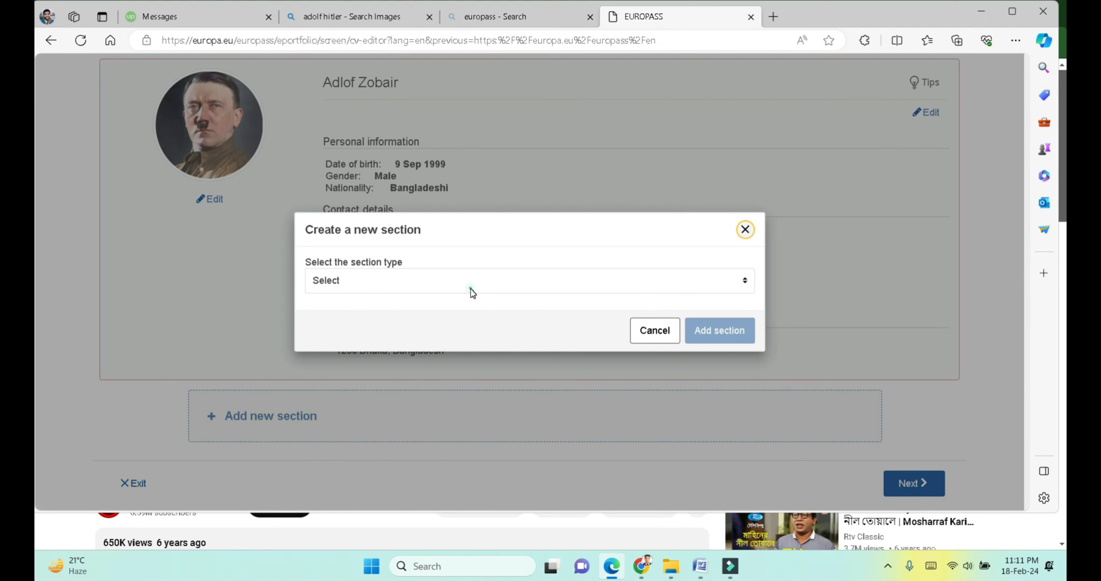
pyautogui.click(471, 288)
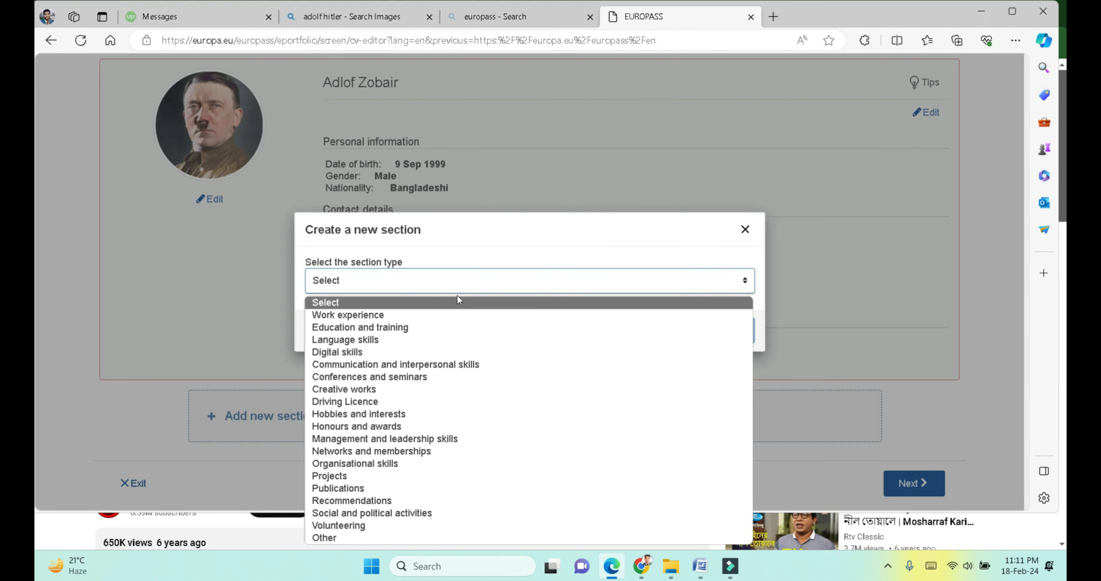
pyautogui.click(404, 312)
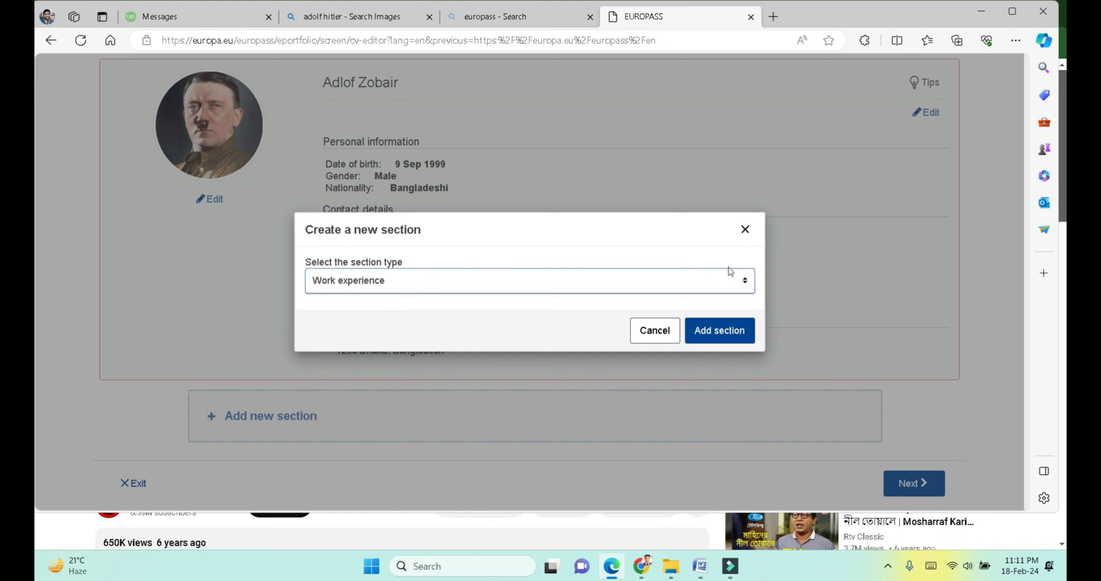
pyautogui.click(584, 281)
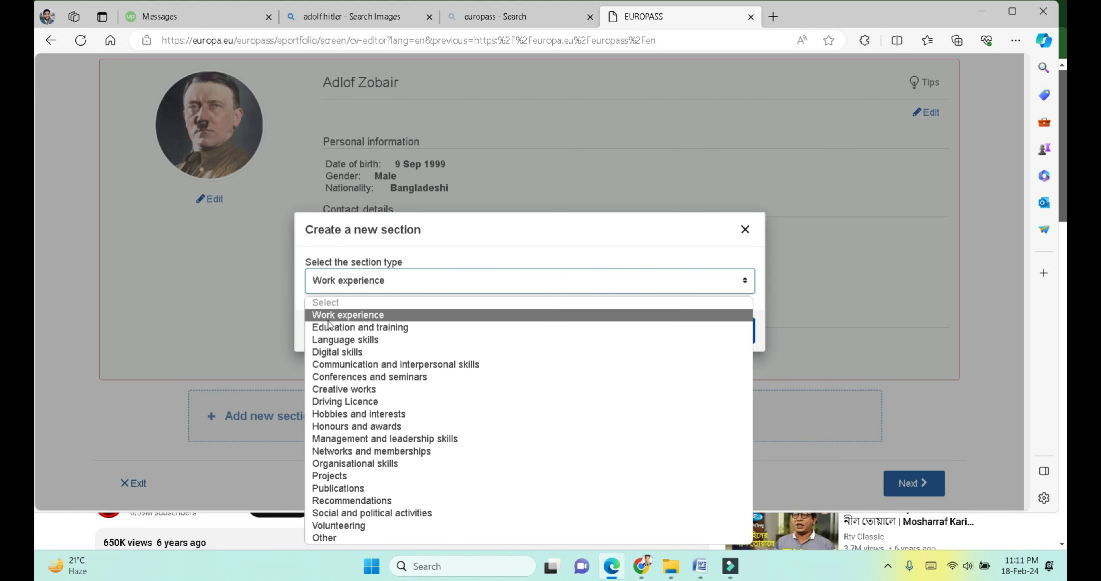
pyautogui.click(345, 329)
pyautogui.click(706, 329)
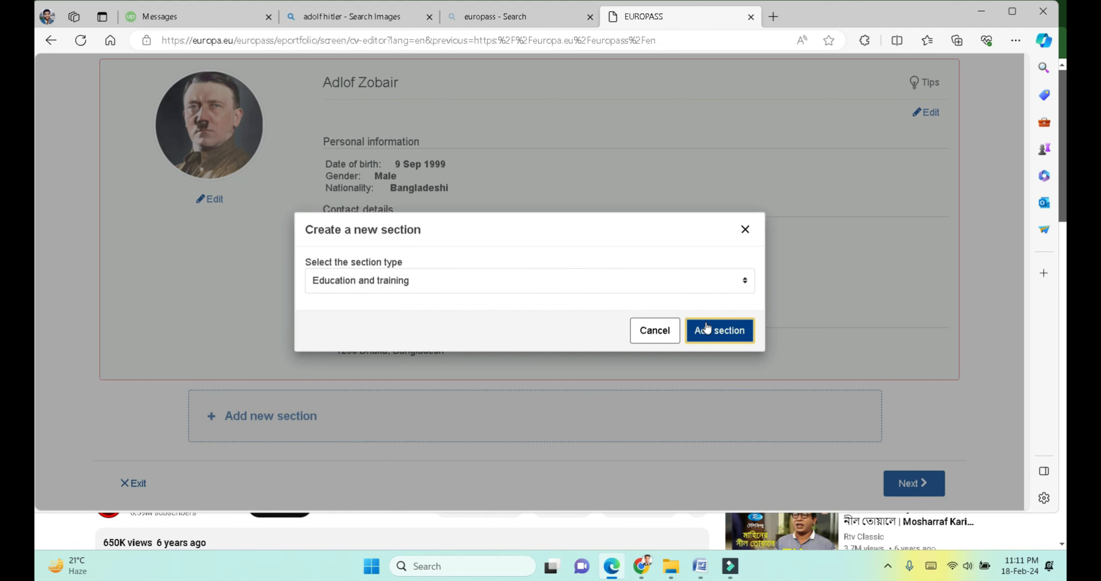
pyautogui.click(708, 328)
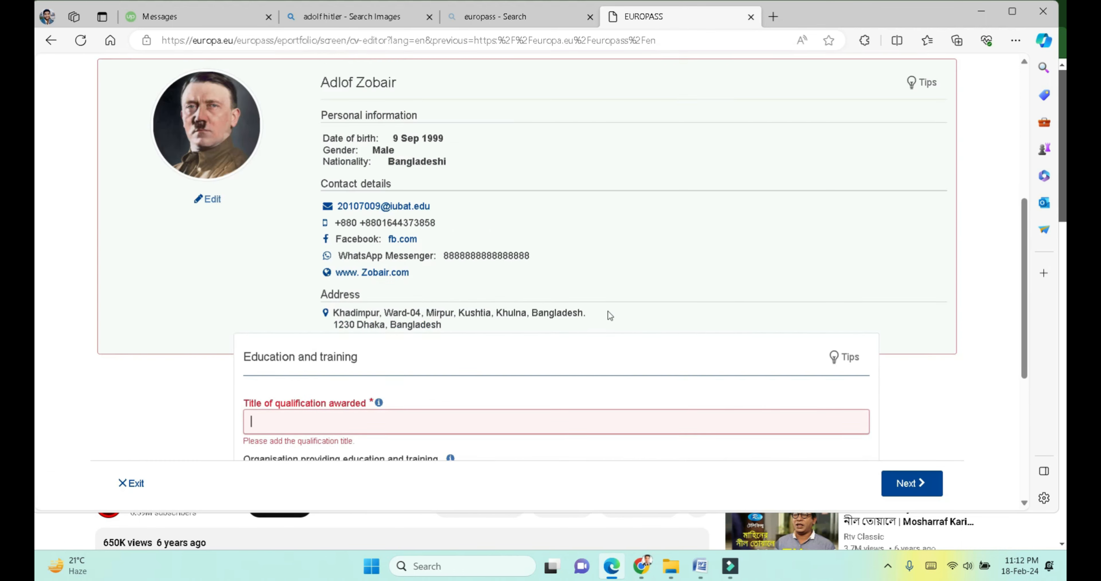
pyautogui.scroll(1, 476, 256)
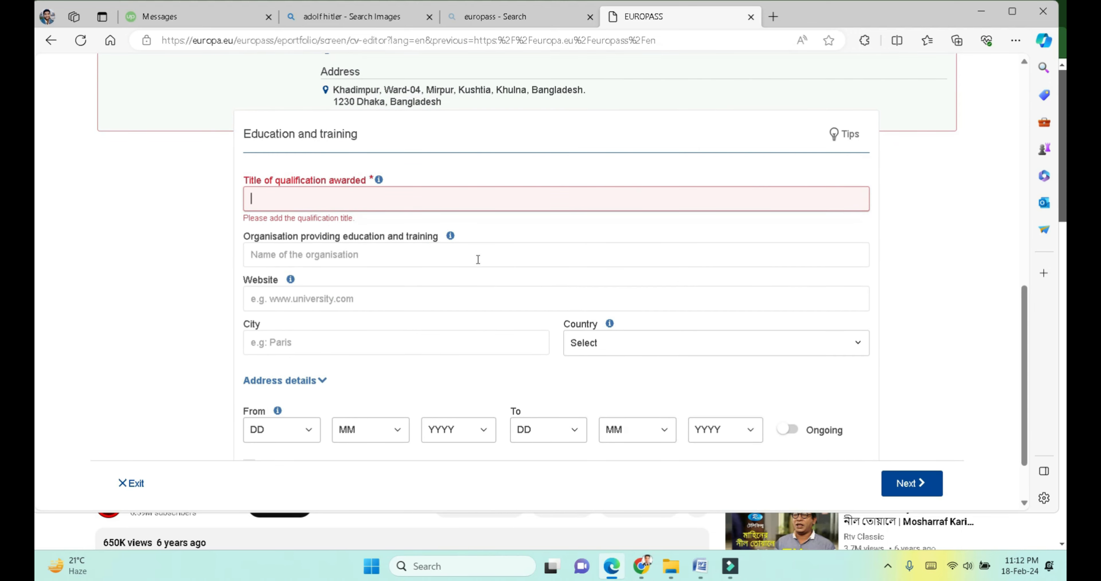
pyautogui.click(429, 202)
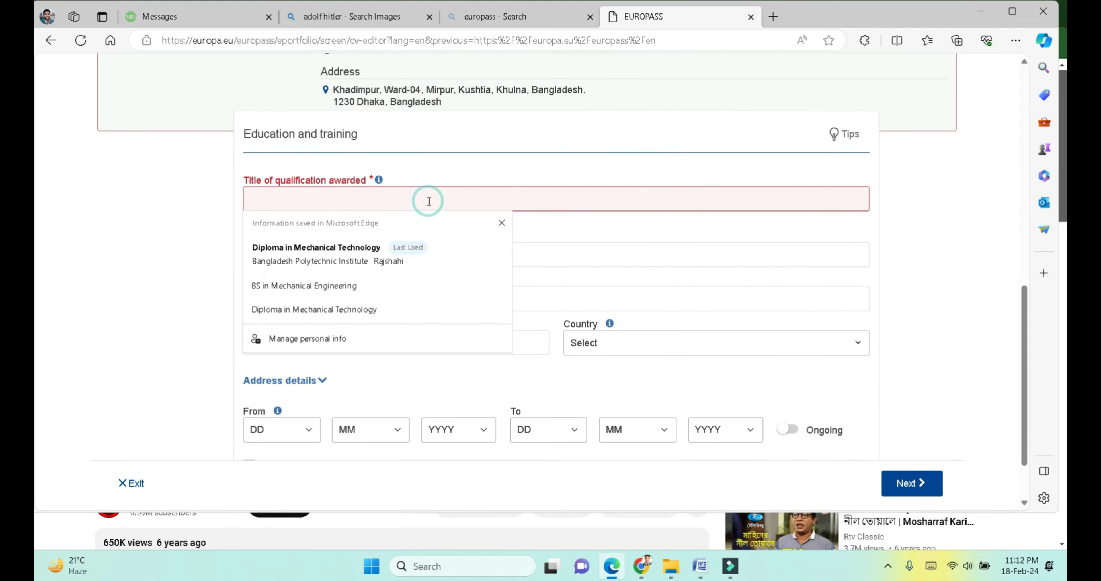
pyautogui.click(358, 284)
pyautogui.click(348, 246)
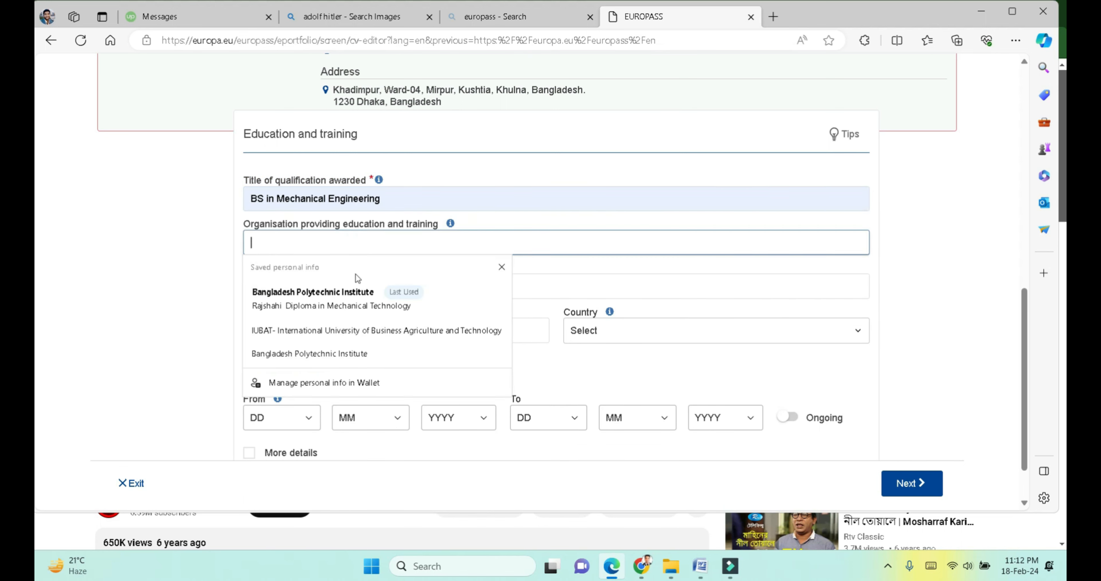
pyautogui.click(378, 330)
pyautogui.click(368, 291)
pyautogui.click(328, 331)
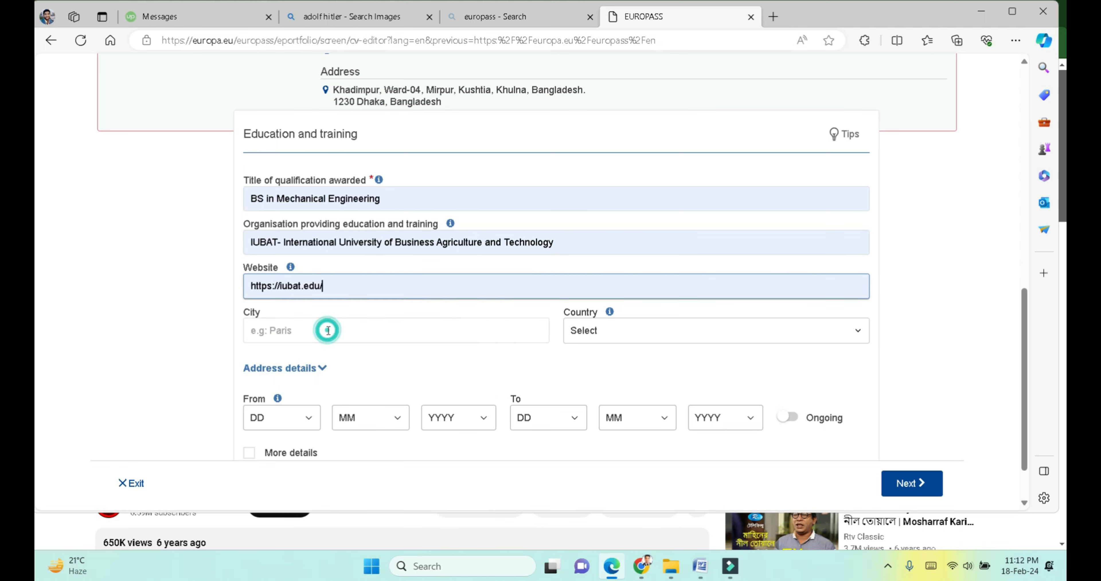
# Step: Set the education entry's country to Bangladesh and city to Dhaka
pyautogui.click(604, 331)
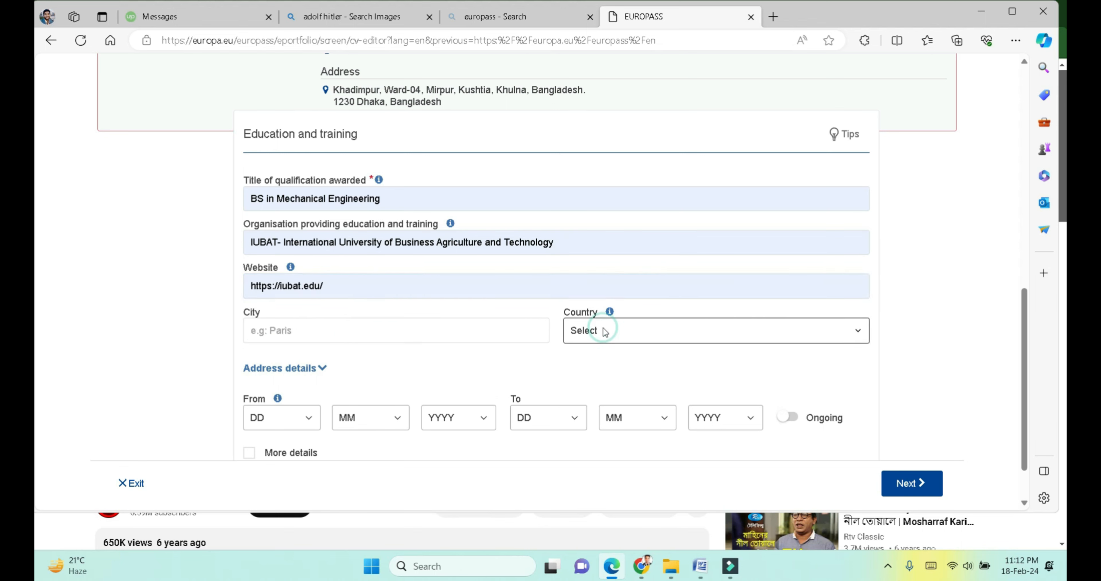
pyautogui.write('ba')
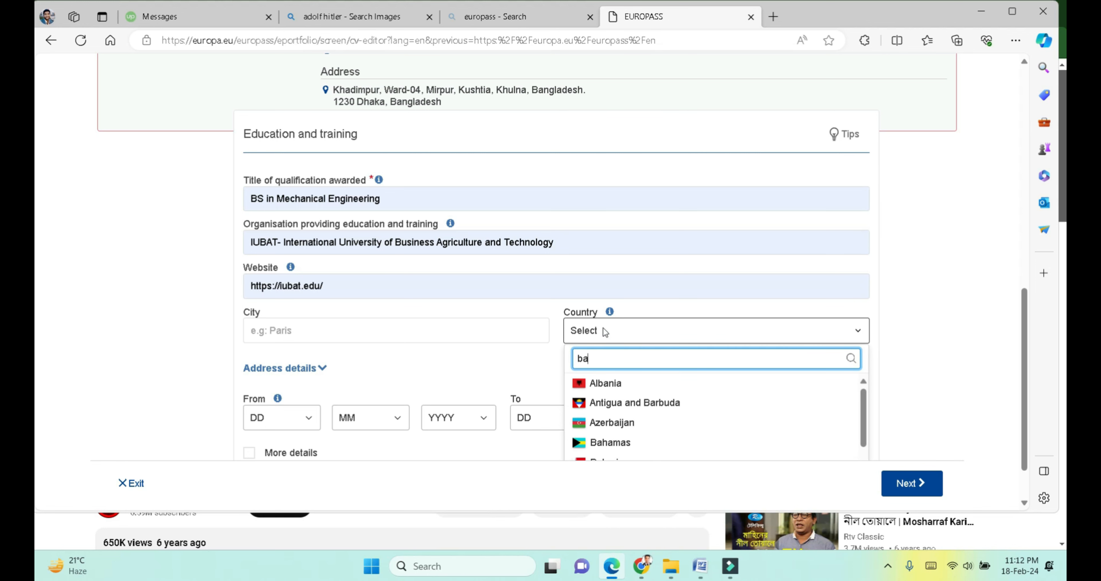
pyautogui.write('n')
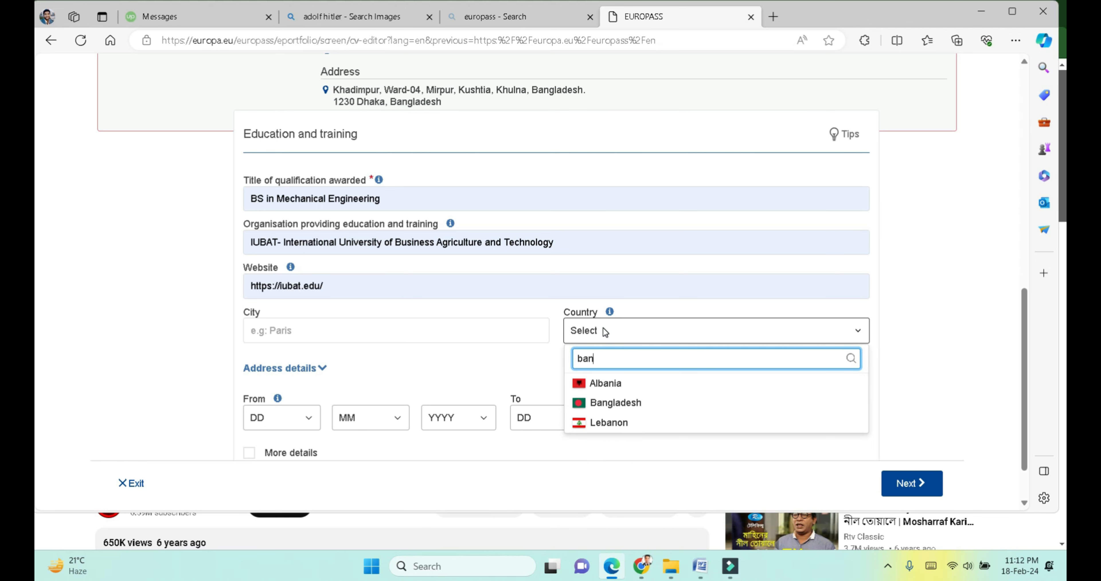
pyautogui.click(615, 401)
pyautogui.click(473, 327)
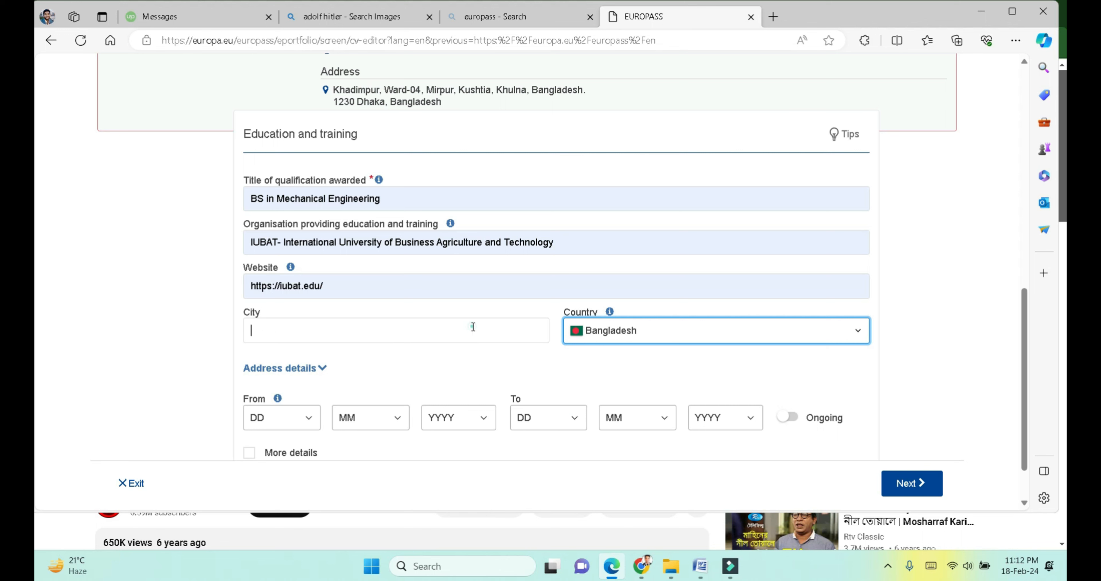
pyautogui.write('de')
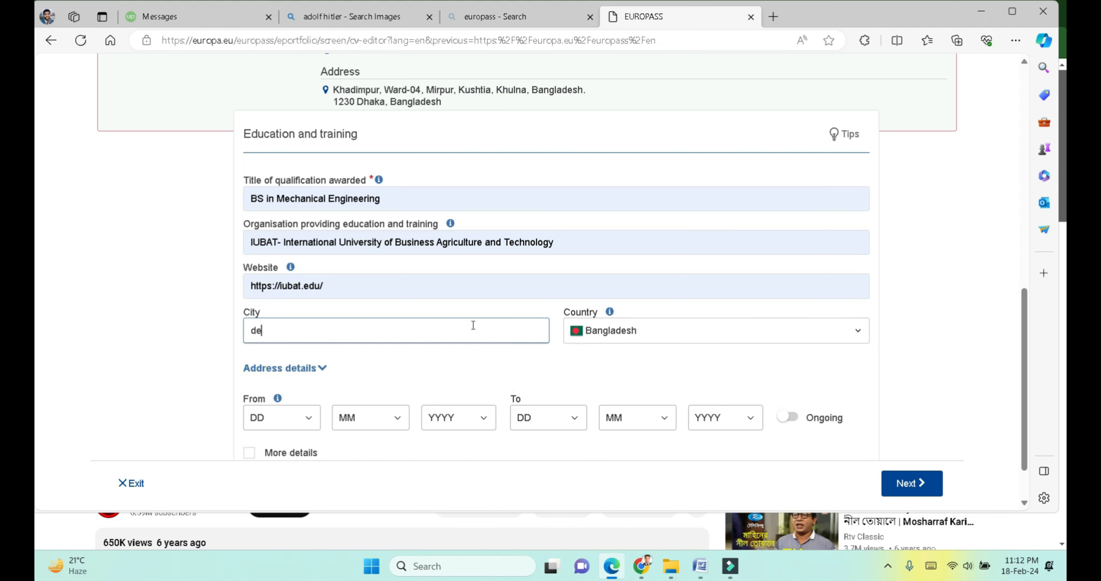
pyautogui.press('BackSpace')
pyautogui.click(282, 380)
pyautogui.scroll(-1, 283, 380)
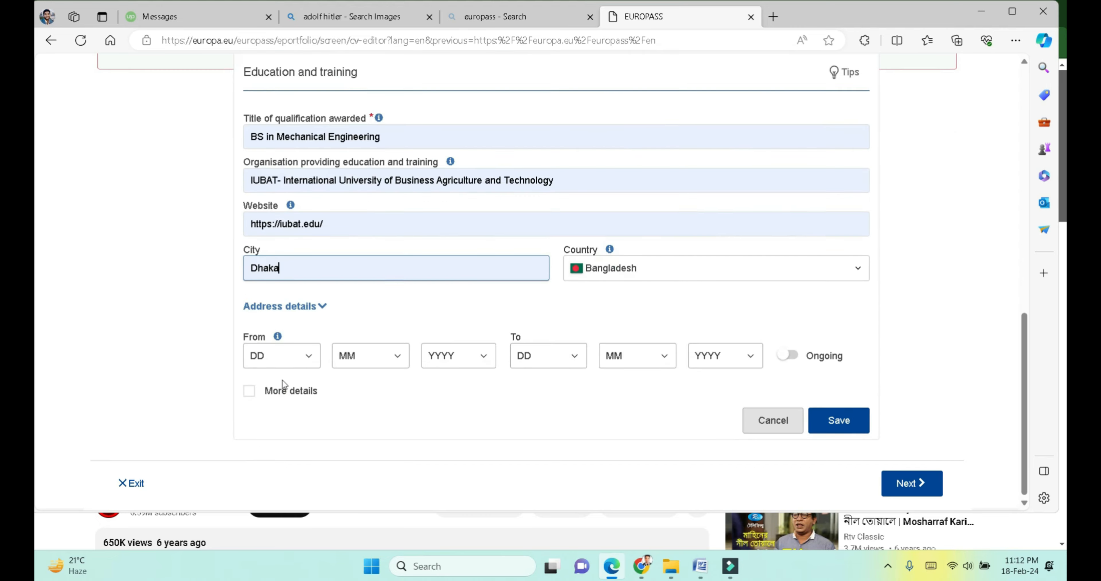
pyautogui.click(282, 359)
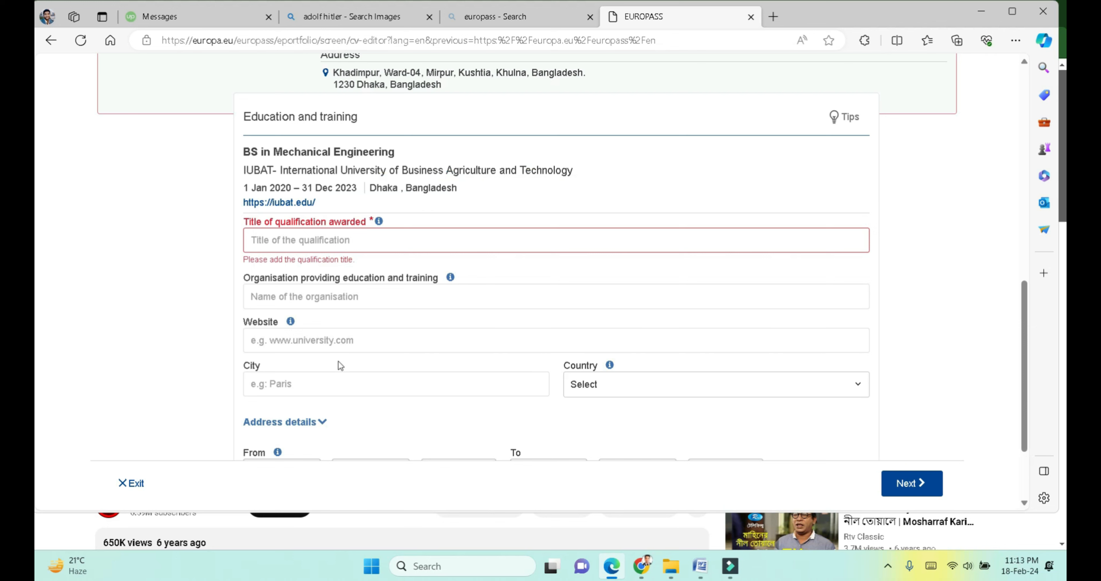
# Step: Fill title Diploma in Mechanical Technology and organisation Bangladesh Polytechnic Institute, no website
pyautogui.click(340, 240)
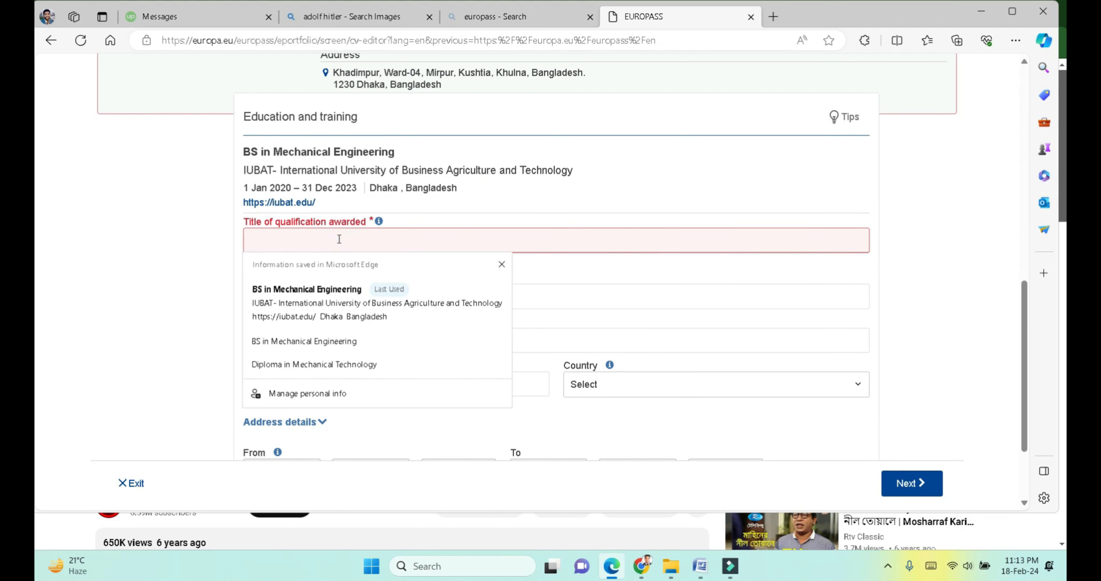
pyautogui.click(313, 363)
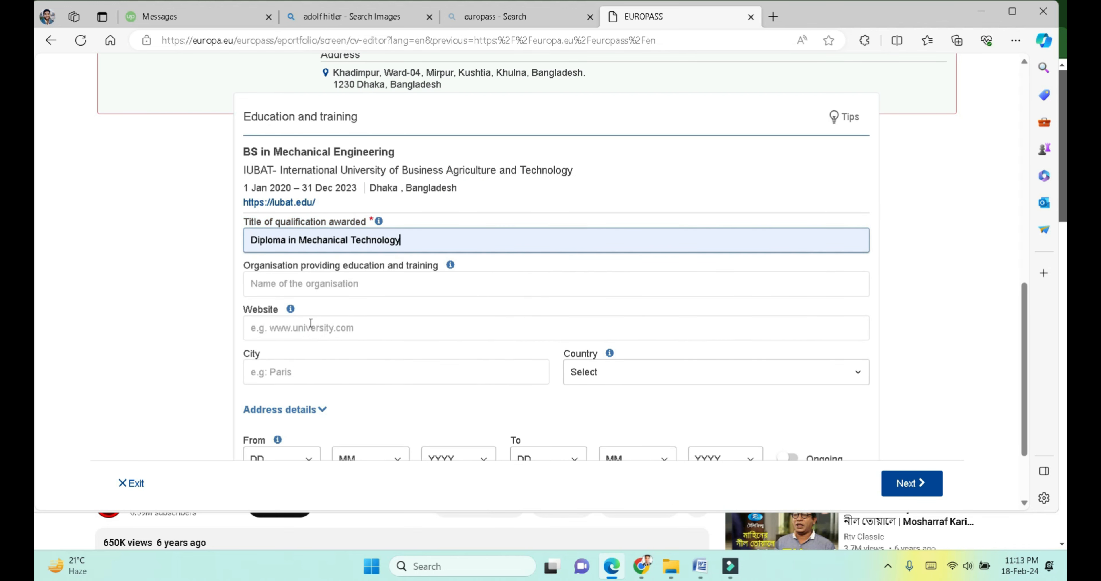
pyautogui.click(302, 284)
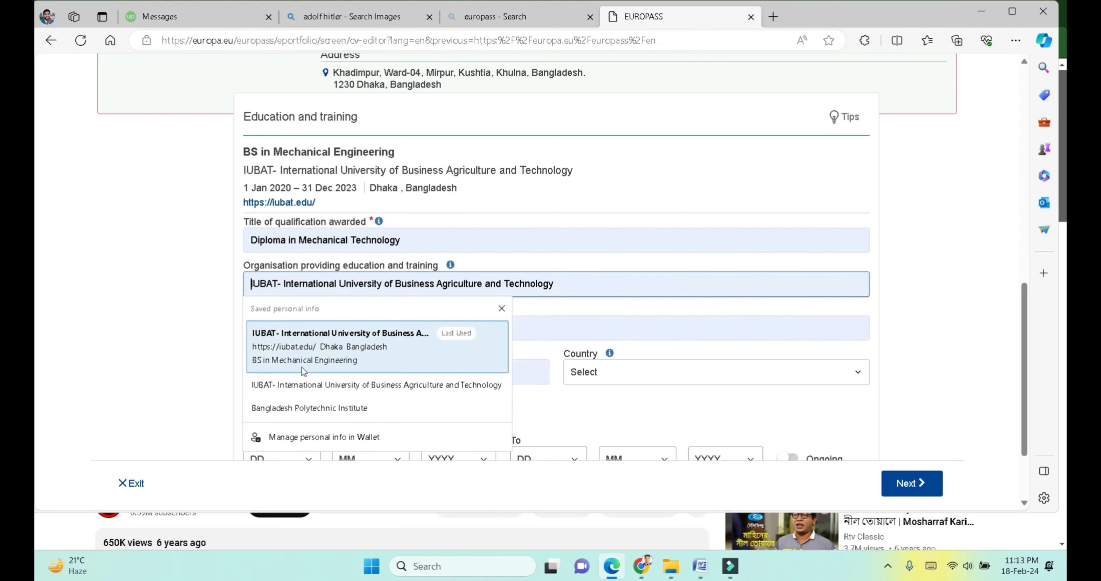
pyautogui.click(304, 408)
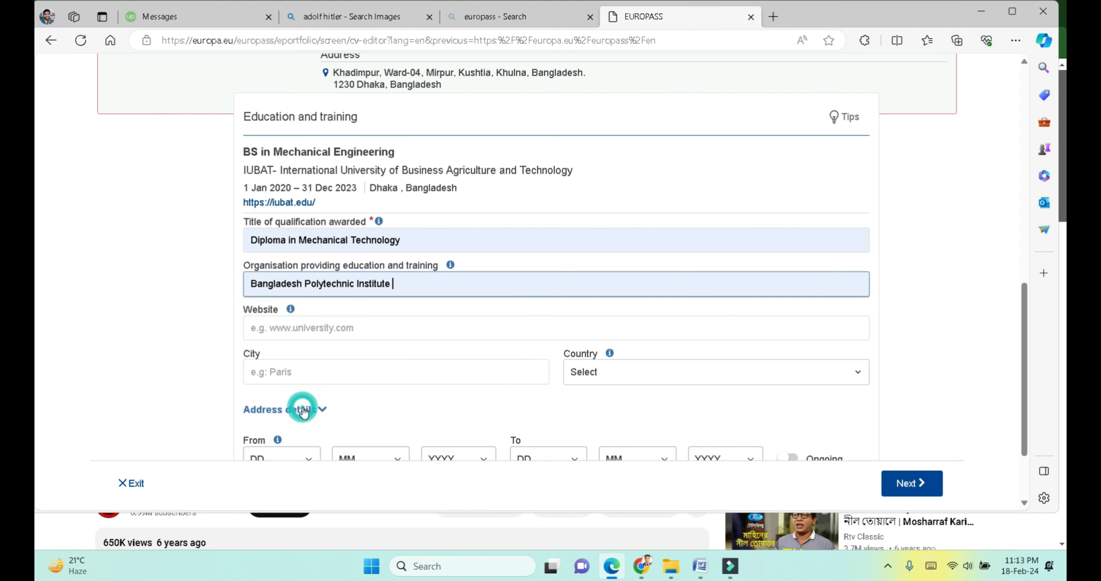
pyautogui.click(362, 336)
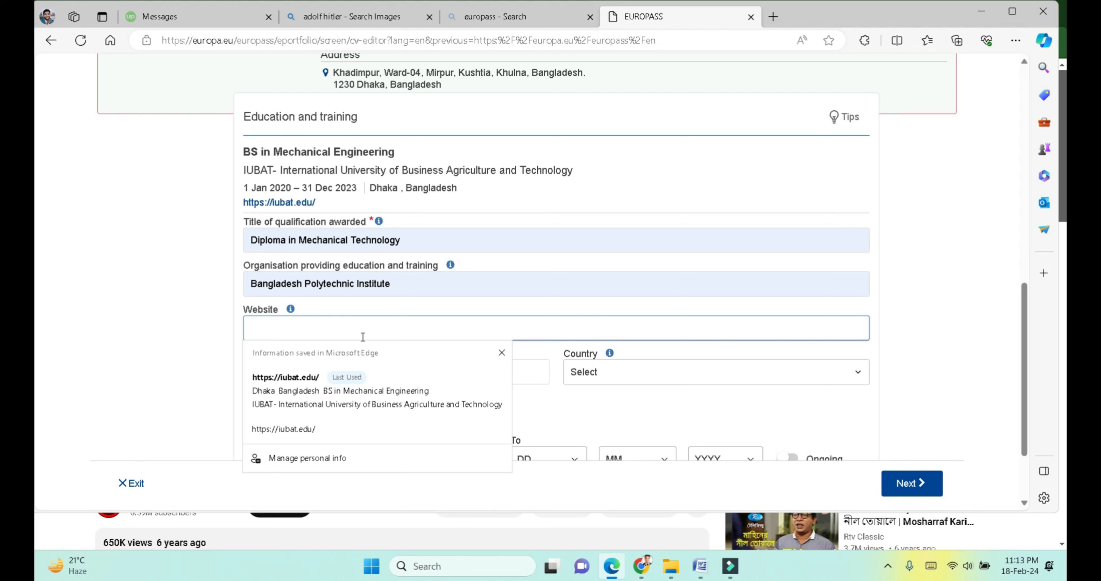
pyautogui.click(220, 317)
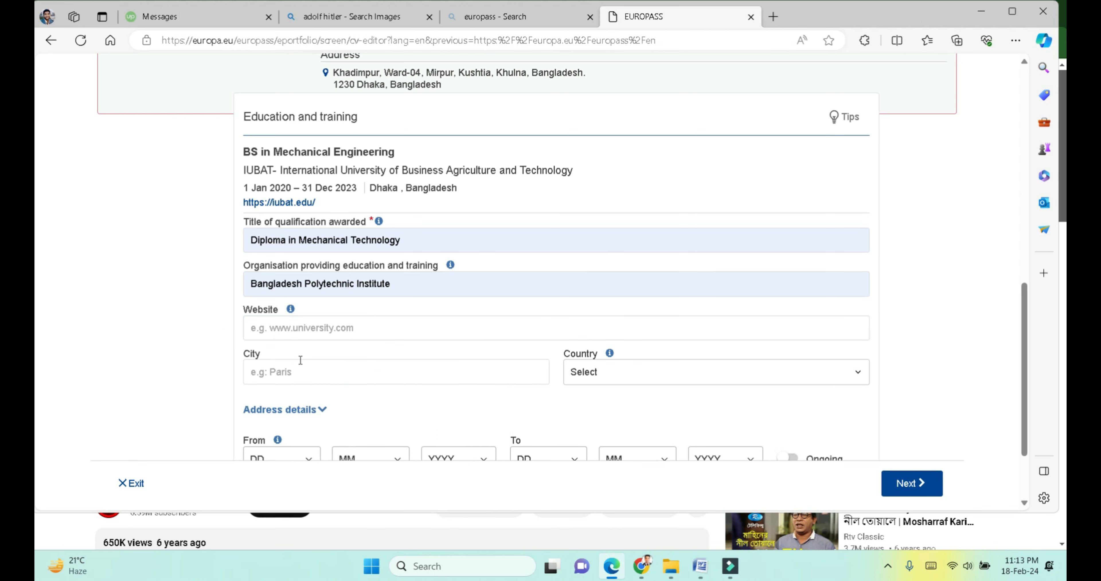
# Step: Set the diploma's city to Rajshahi and country to Bangladesh
pyautogui.click(293, 370)
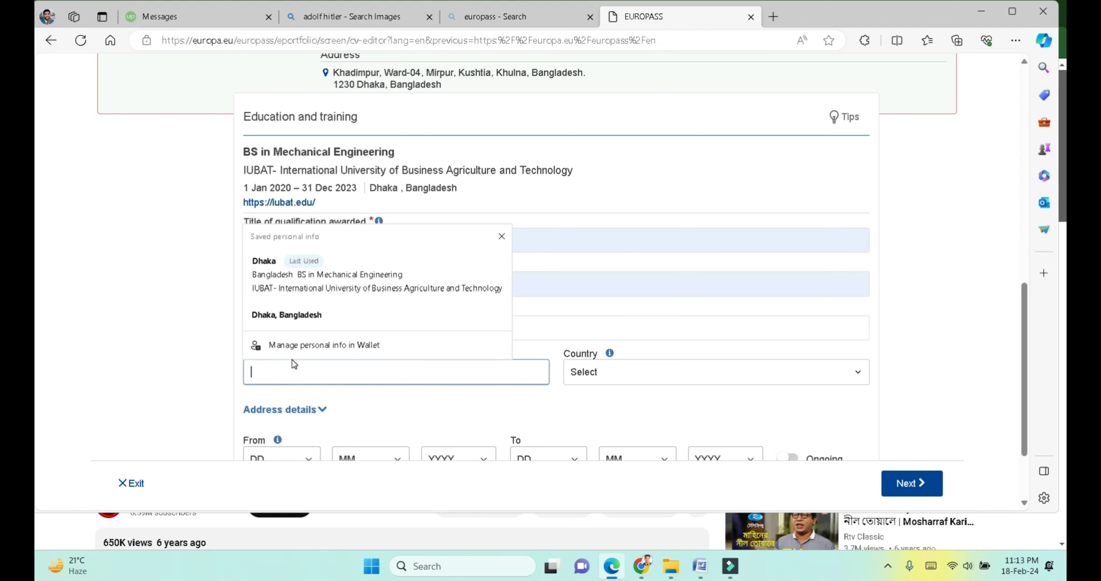
pyautogui.write('r')
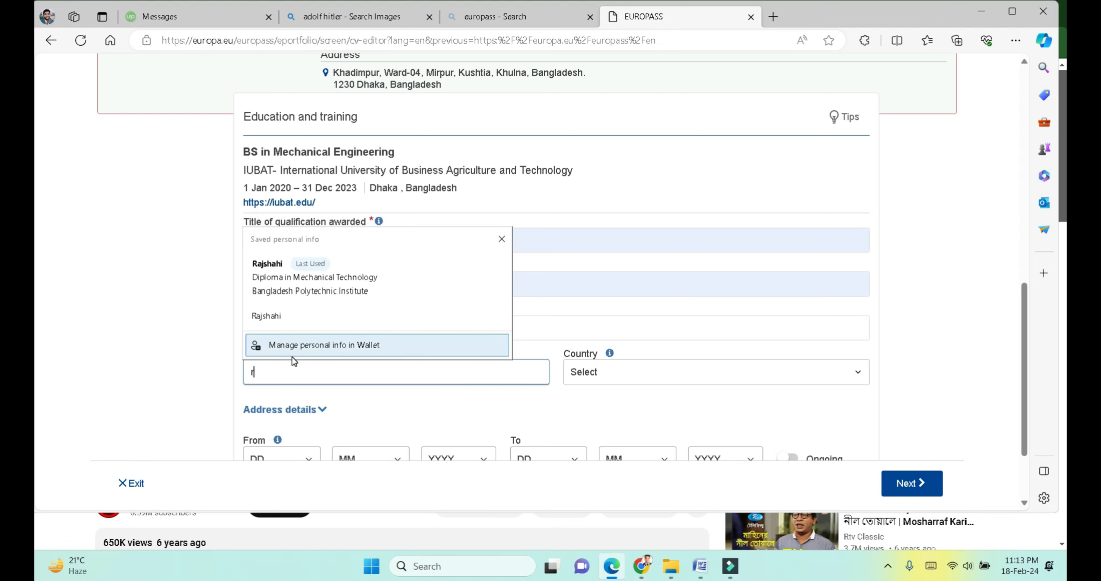
pyautogui.click(290, 289)
pyautogui.click(598, 371)
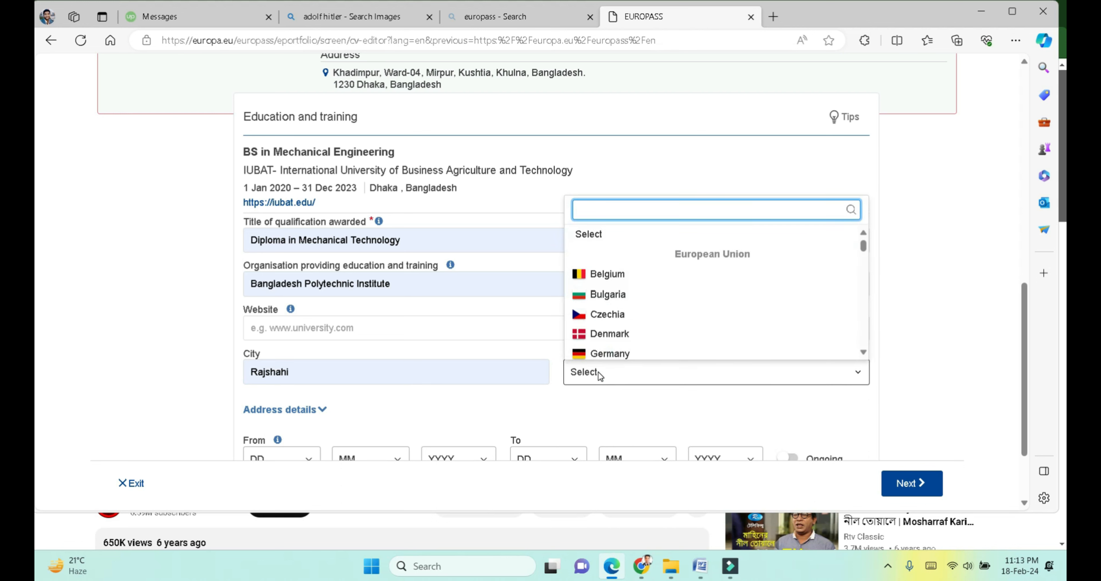
pyautogui.write('ban')
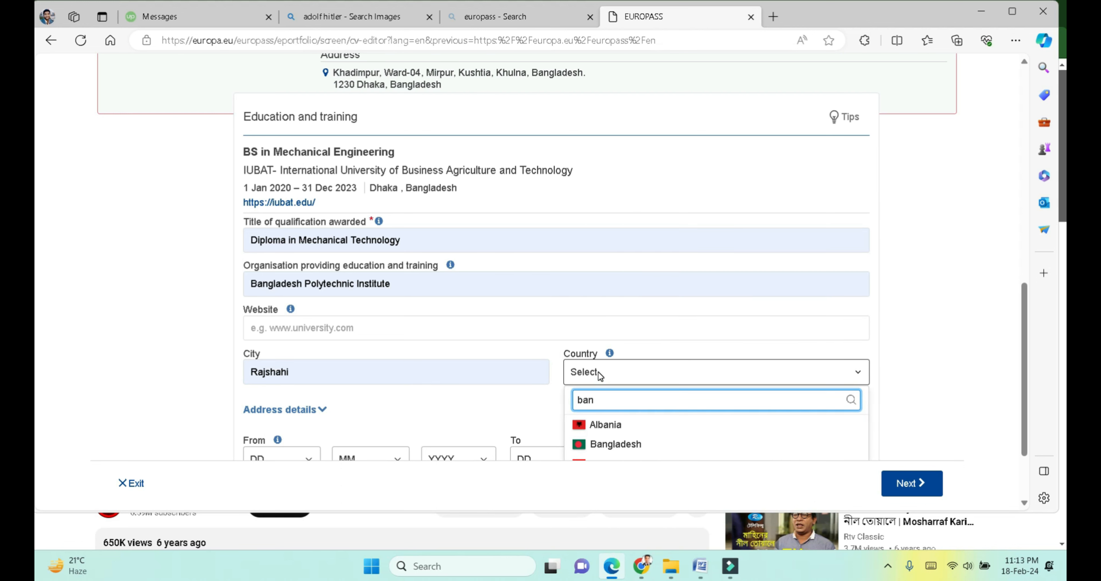
pyautogui.click(617, 444)
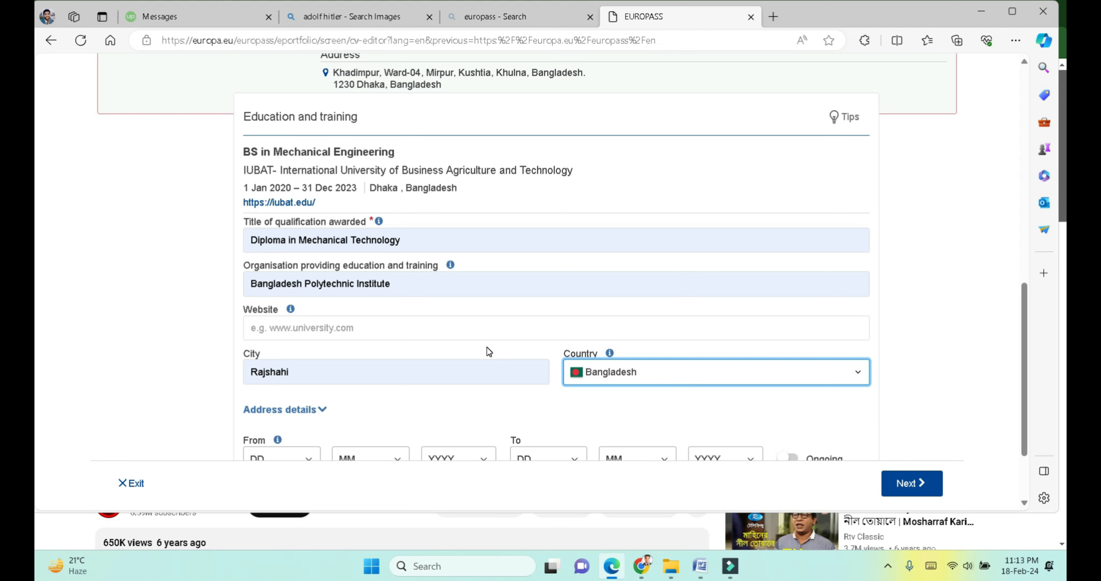
# Step: Save the diploma entry without choosing start dates
pyautogui.scroll(-2, 487, 348)
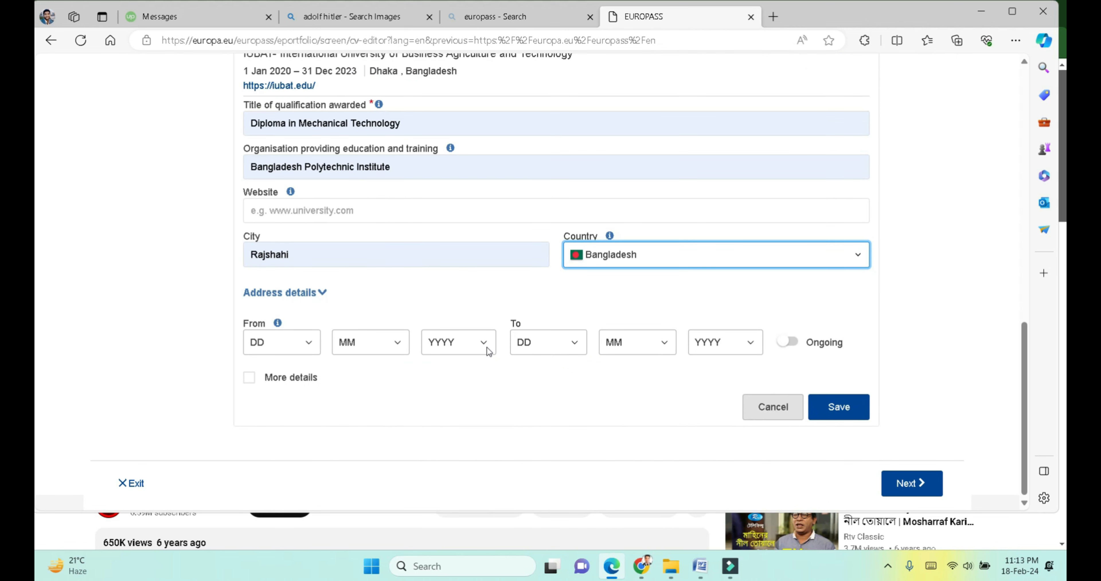
pyautogui.scroll(1, 348, 320)
pyautogui.scroll(1, 433, 252)
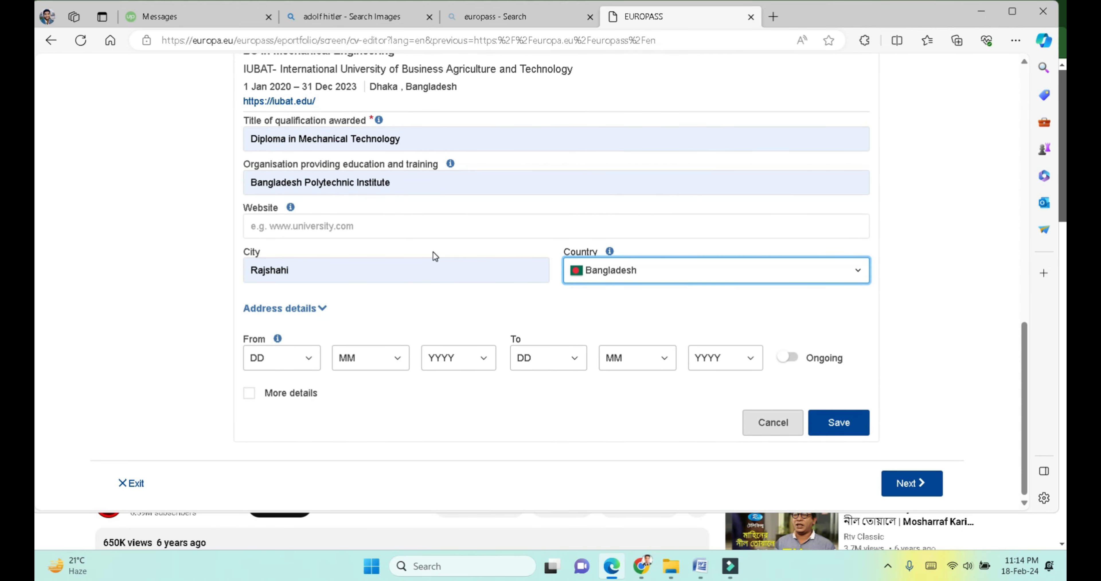
pyautogui.click(318, 363)
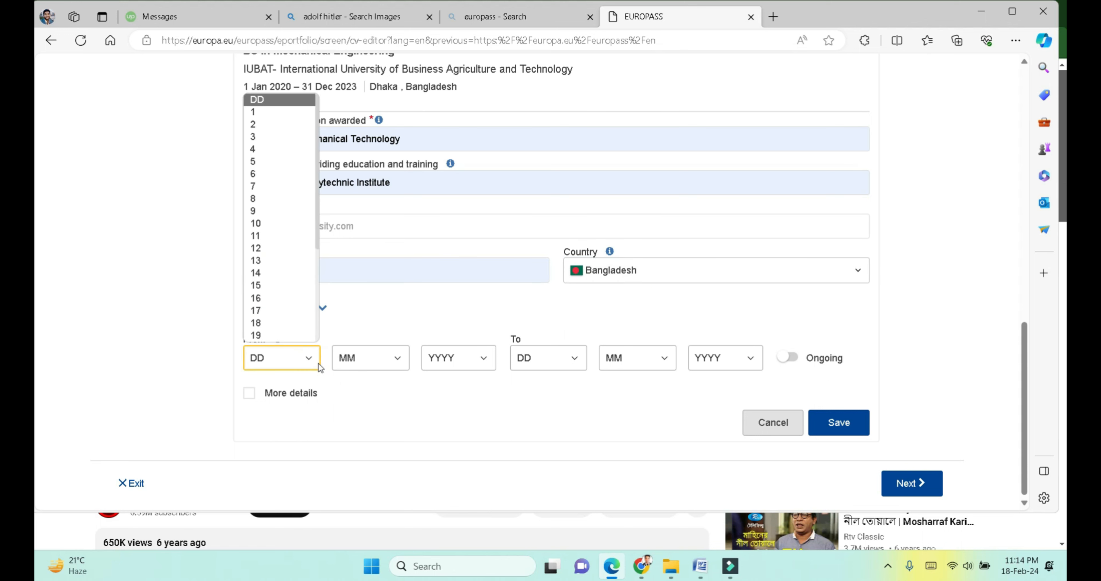
pyautogui.click(420, 405)
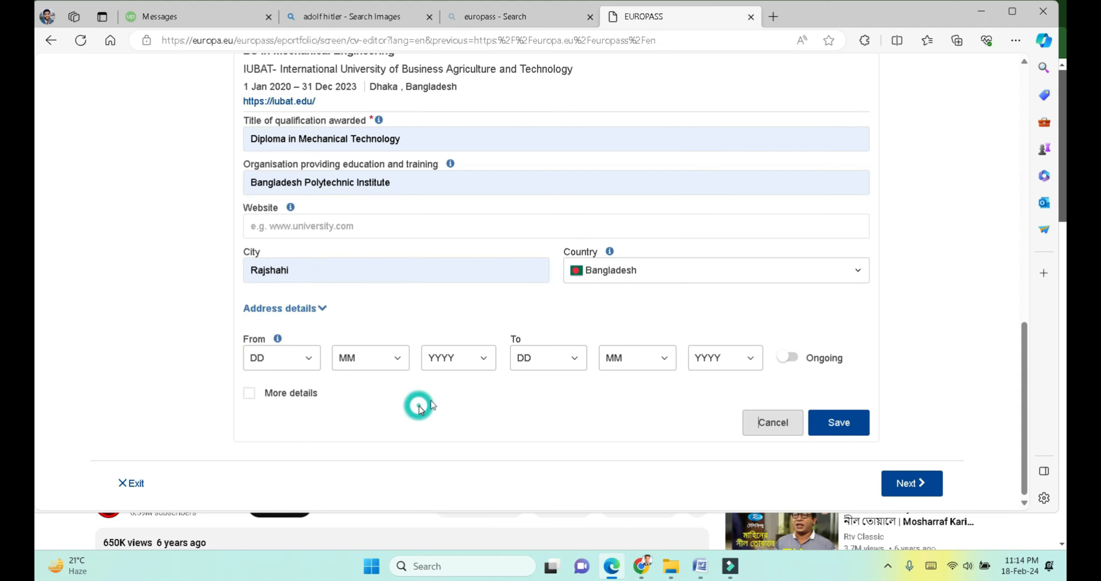
pyautogui.click(828, 425)
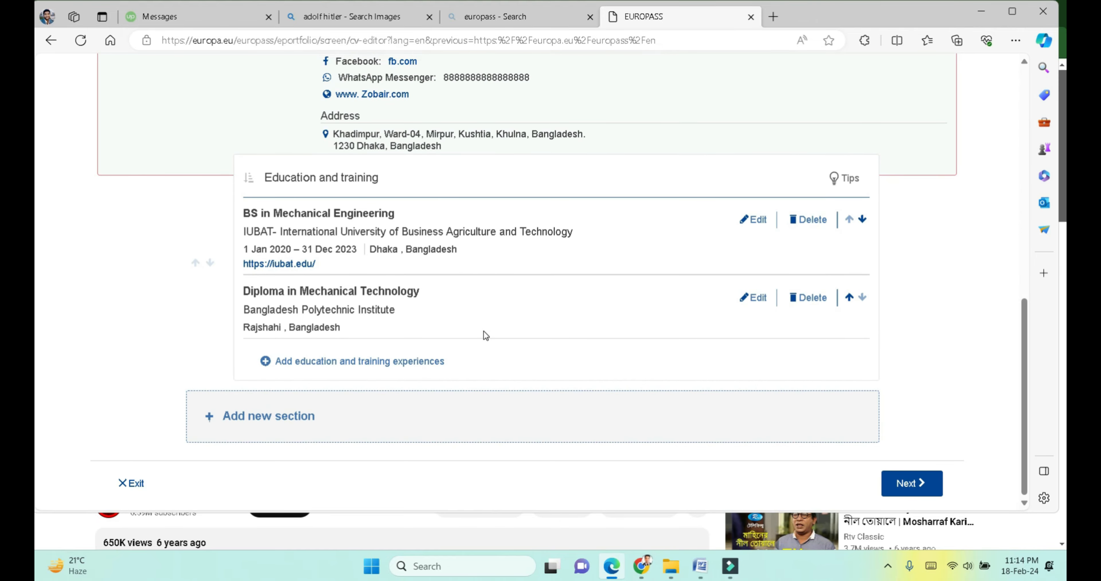
# Step: Add a Work experience section to the CV through the new-section dialog
pyautogui.scroll(2, 485, 335)
pyautogui.scroll(2, 483, 331)
pyautogui.scroll(-5, 385, 385)
pyautogui.click(279, 411)
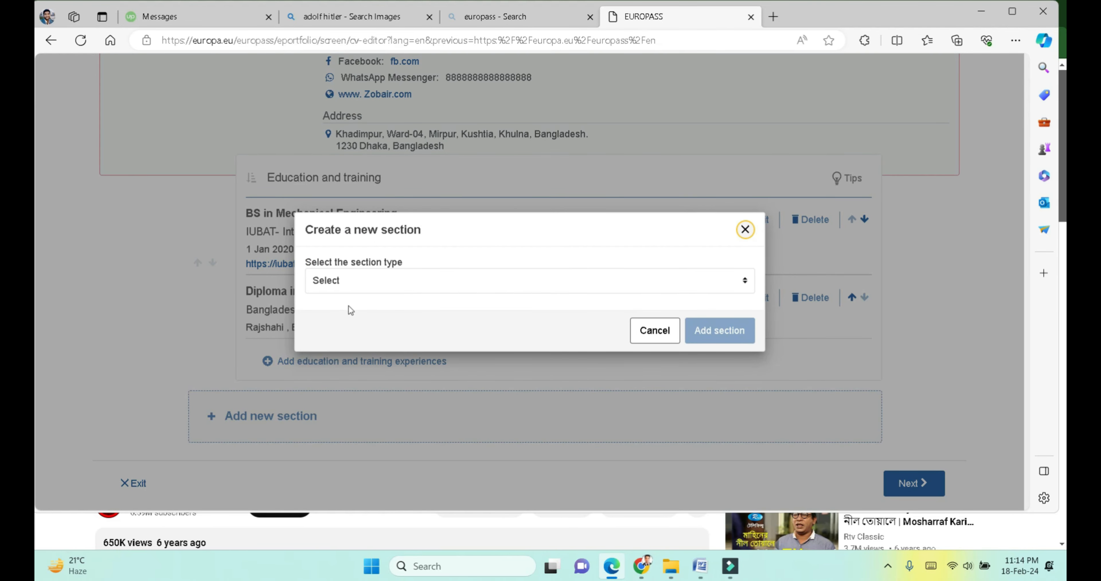
pyautogui.click(367, 278)
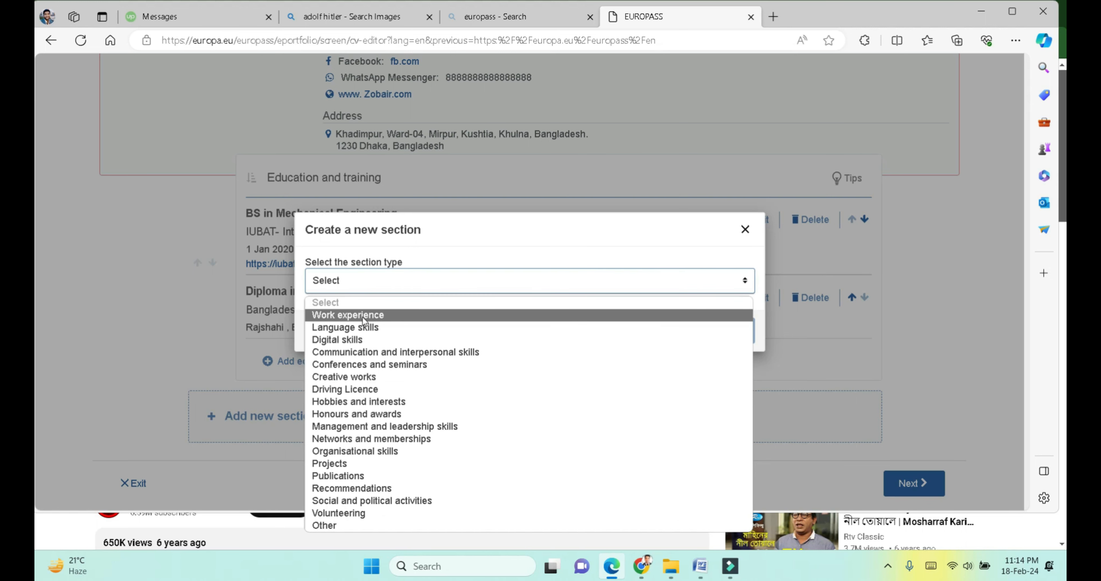
pyautogui.click(539, 167)
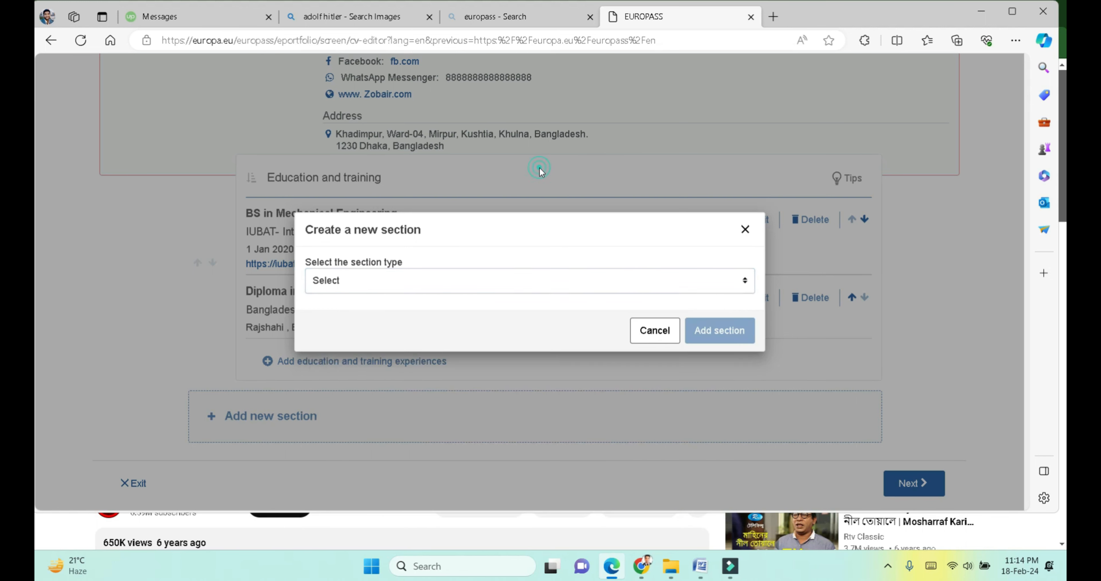
pyautogui.click(745, 231)
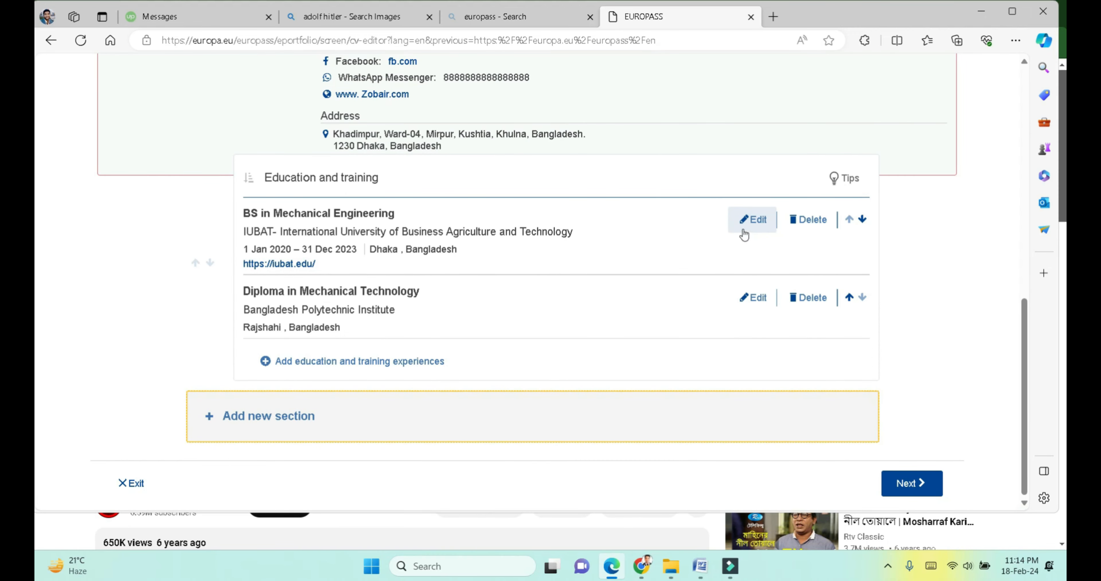
pyautogui.click(306, 417)
pyautogui.click(368, 280)
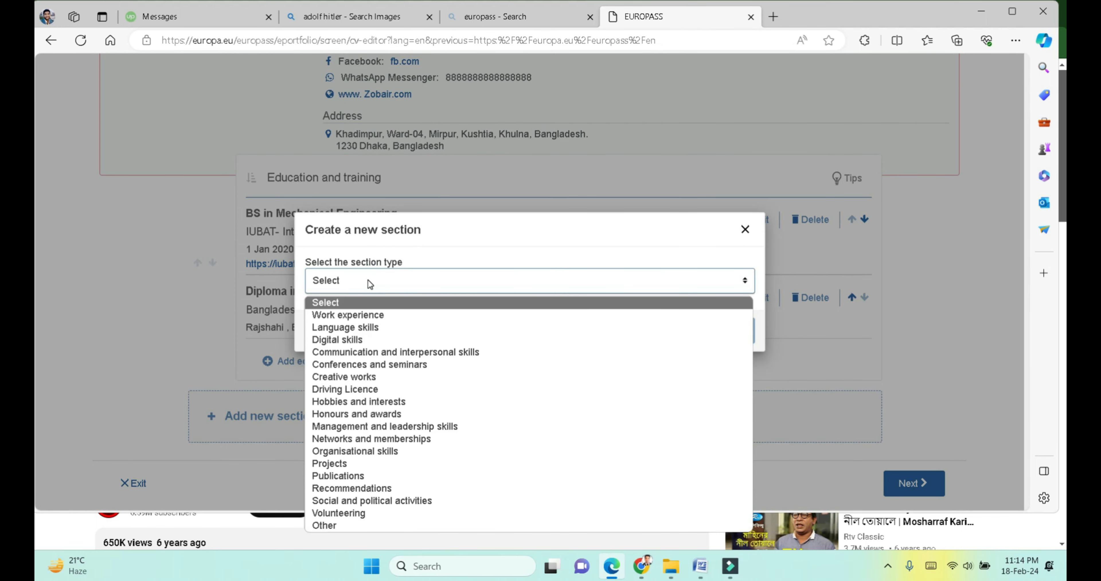
pyautogui.click(368, 317)
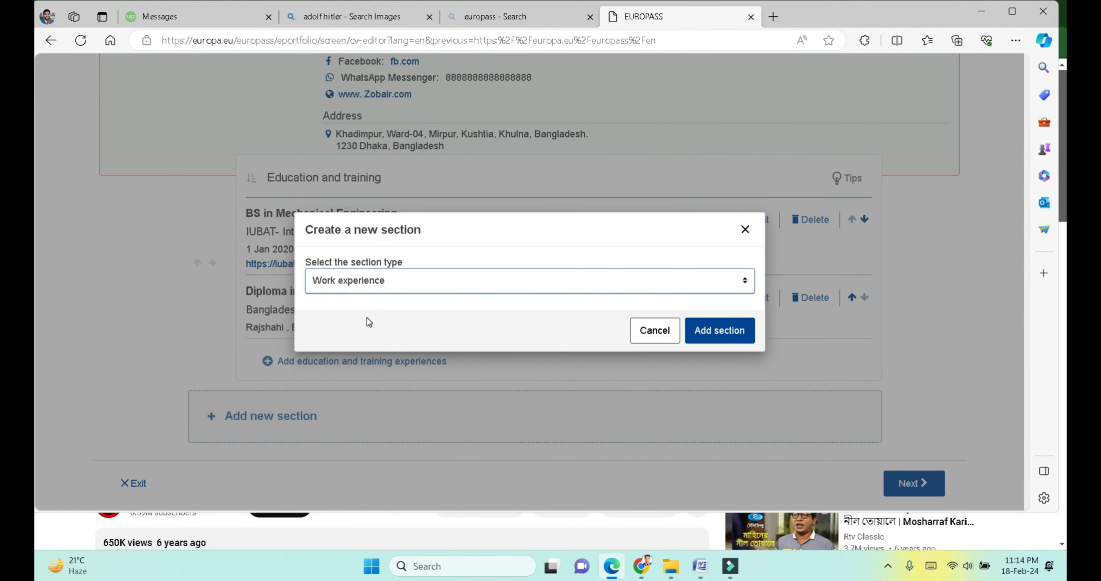
pyautogui.click(722, 320)
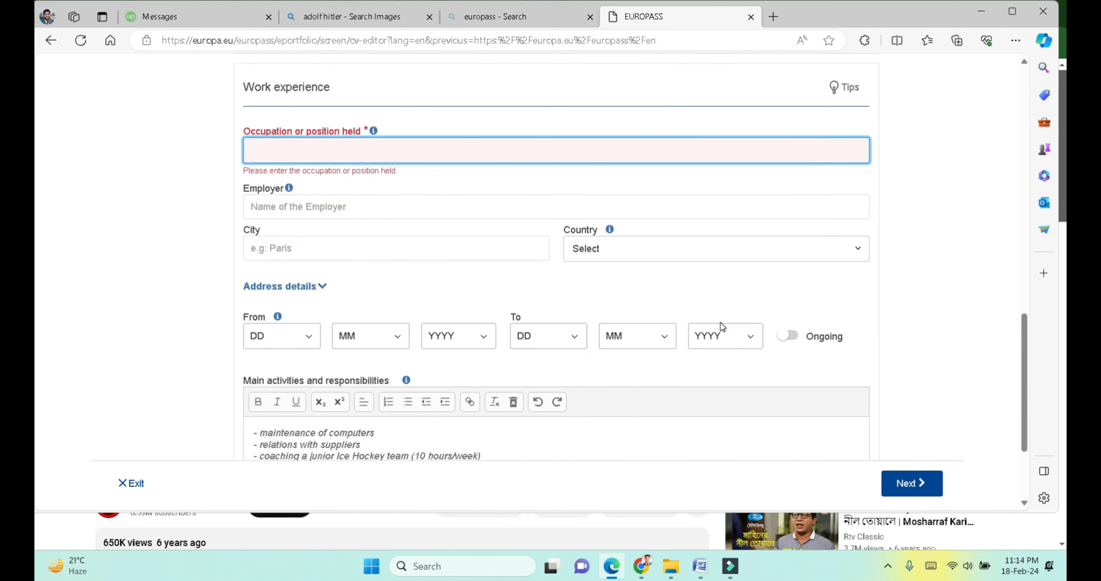
# Step: Set the occupation to University teaching assistant from the 'Teaching' suggestions
pyautogui.scroll(2, 470, 245)
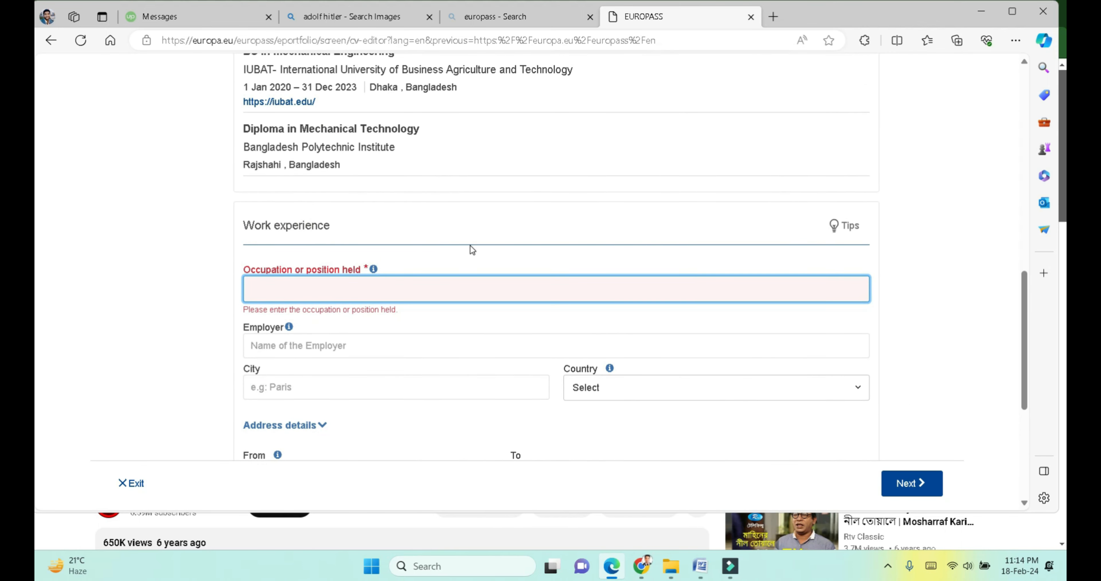
pyautogui.click(360, 290)
pyautogui.write('Tea')
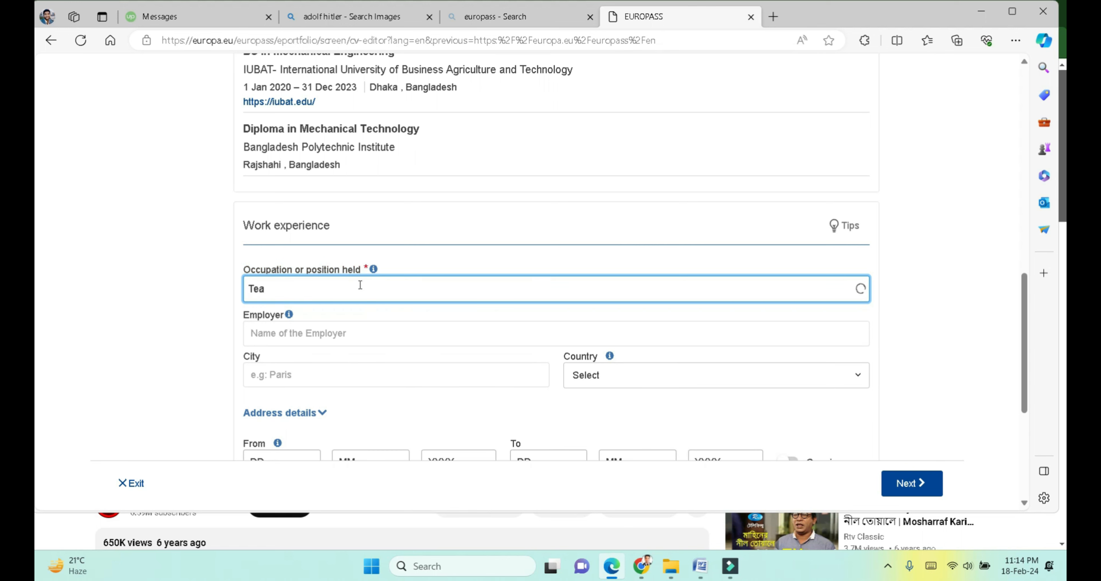
pyautogui.write('ching')
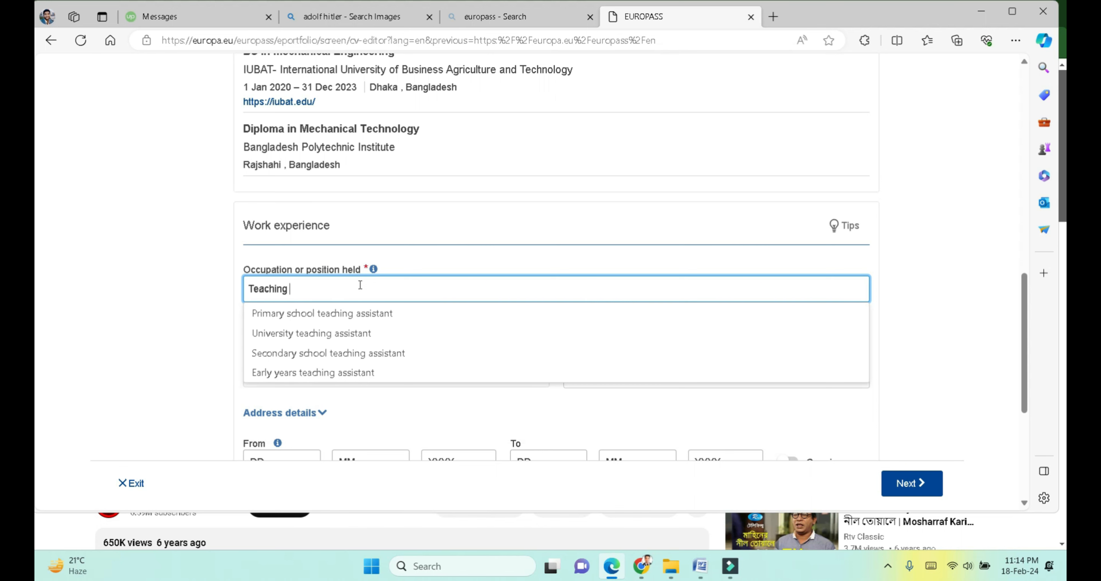
pyautogui.click(330, 333)
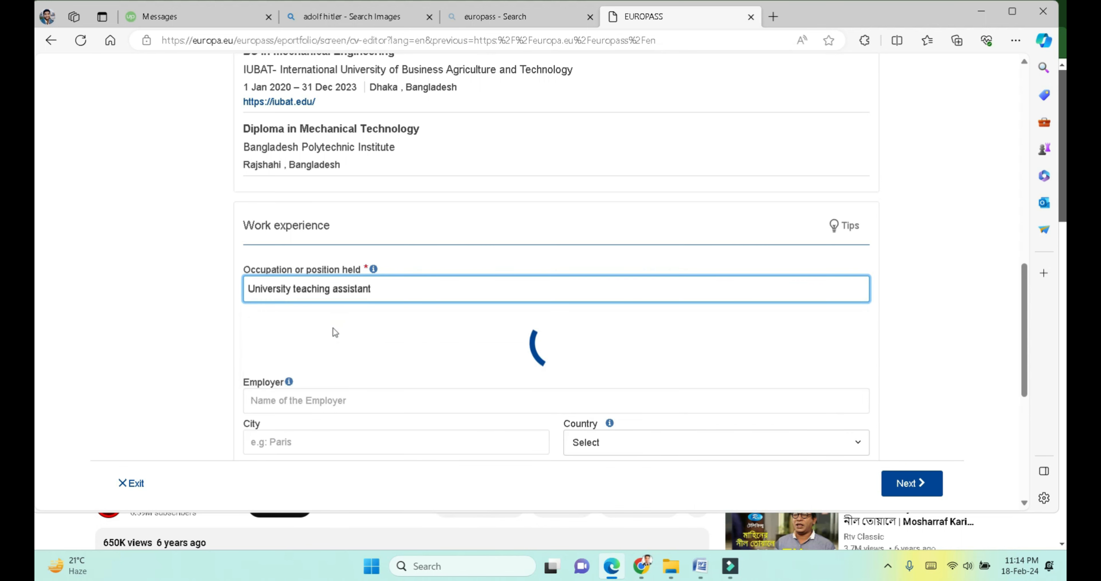
# Step: Enter IUBAT as the employer
pyautogui.scroll(-1, 318, 383)
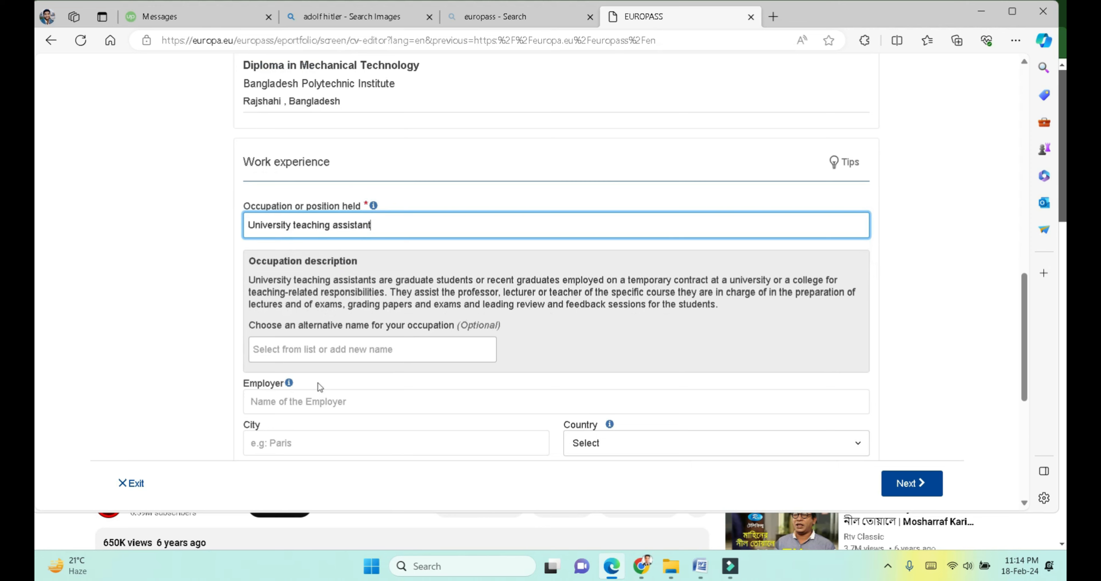
pyautogui.scroll(-1, 320, 368)
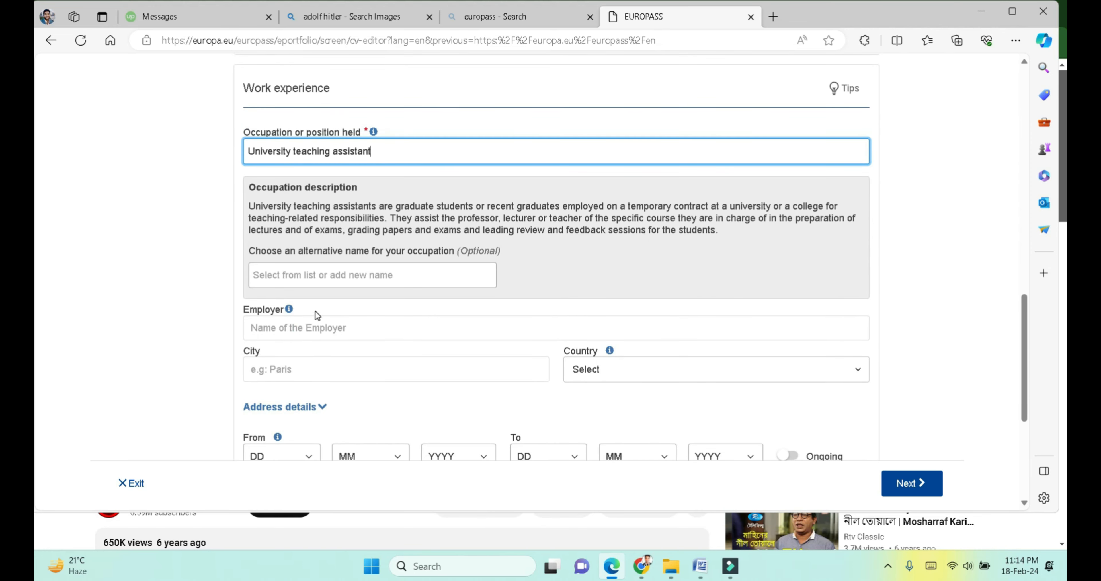
pyautogui.click(319, 326)
pyautogui.write('in')
pyautogui.press('BackSpace')
pyautogui.press('BackSpace')
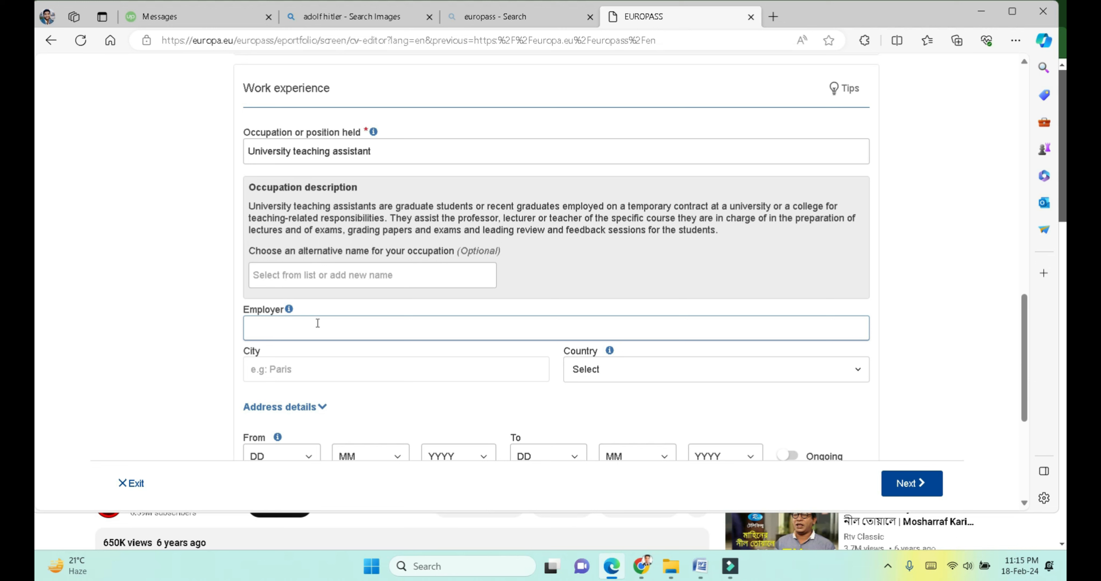
pyautogui.write('Intertn')
pyautogui.press('BackSpace')
pyautogui.press('BackSpace')
pyautogui.press('BackSpace')
pyautogui.write('IUBAT')
# Step: Set the job's city to Dhaka and its country to Bangladesh
pyautogui.click(441, 376)
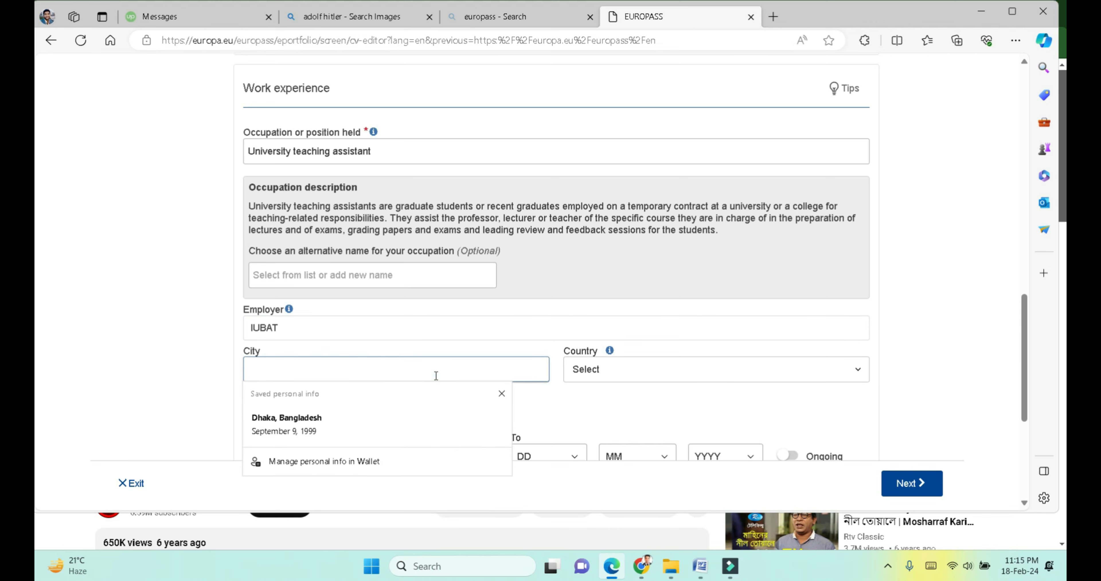
pyautogui.click(344, 424)
pyautogui.scroll(-3, 560, 389)
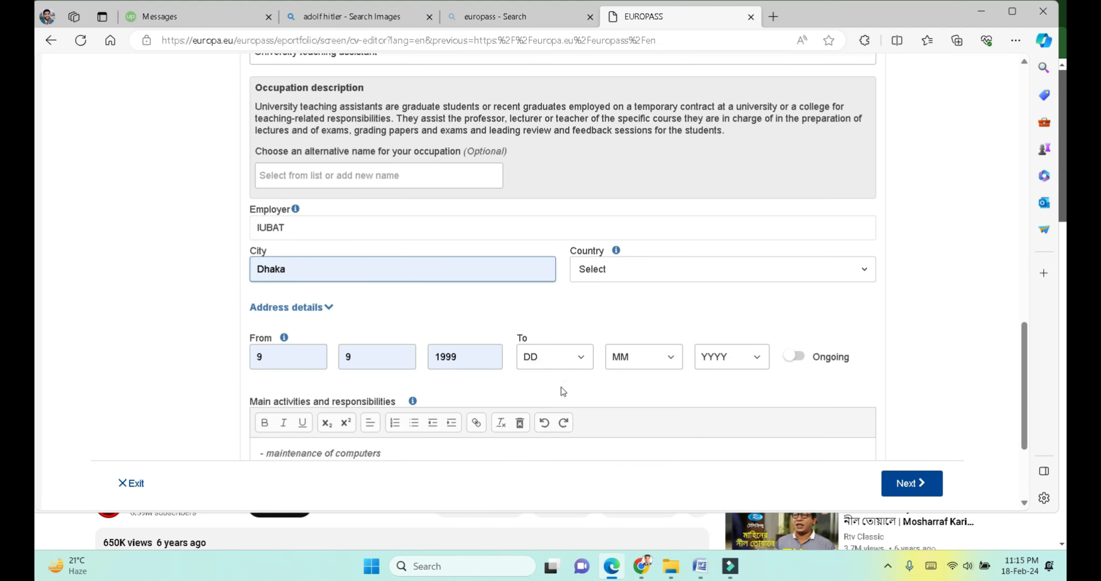
pyautogui.click(604, 257)
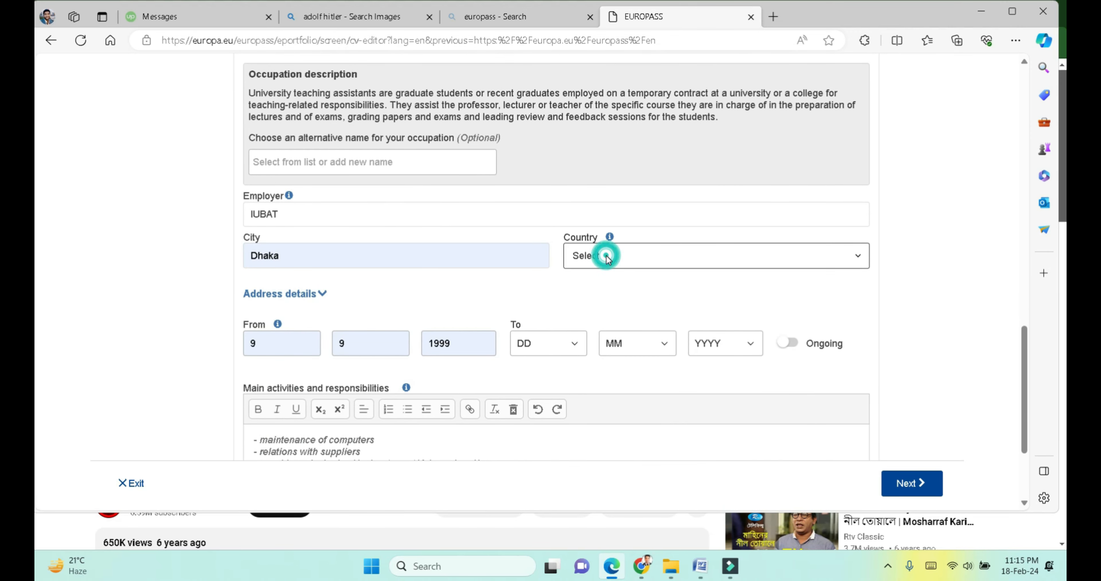
pyautogui.click(607, 259)
pyautogui.click(608, 258)
pyautogui.write('ban')
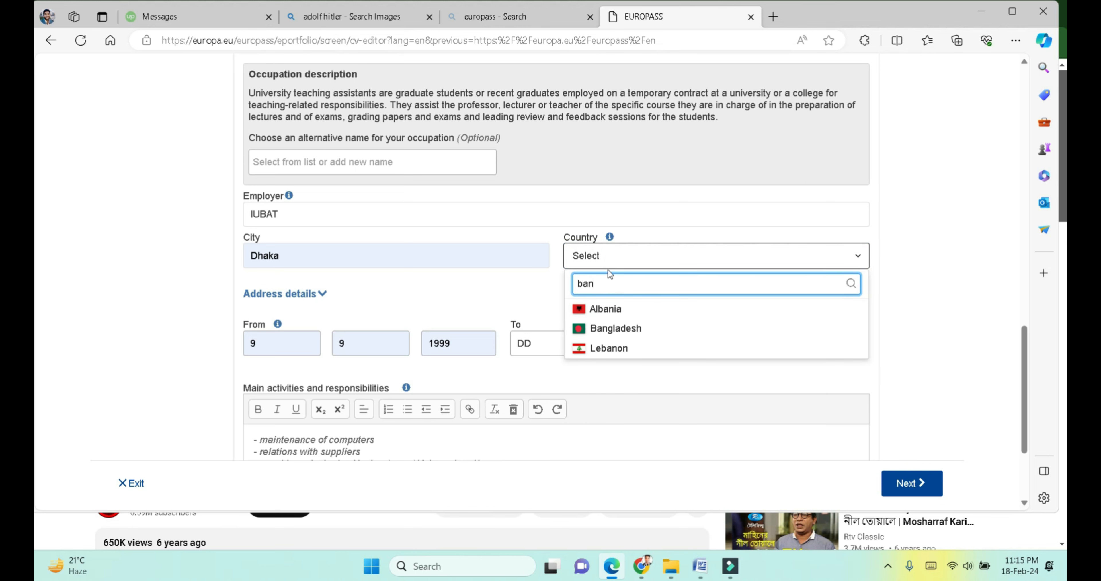
pyautogui.click(636, 334)
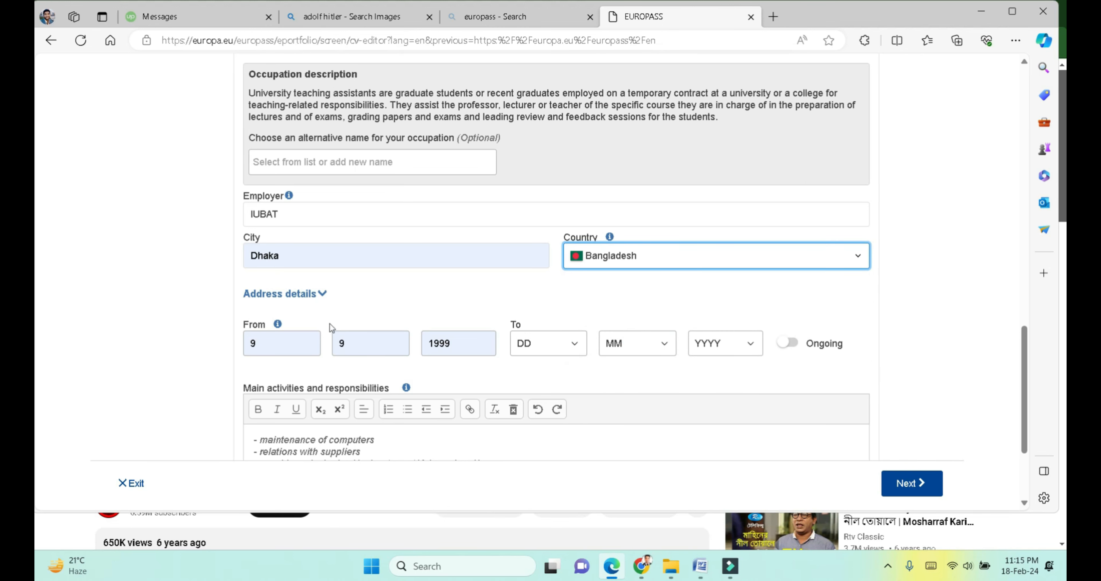
# Step: Set the start year to 2022, giving a 9 / 9 / 2022 start date
pyautogui.scroll(-2, 498, 343)
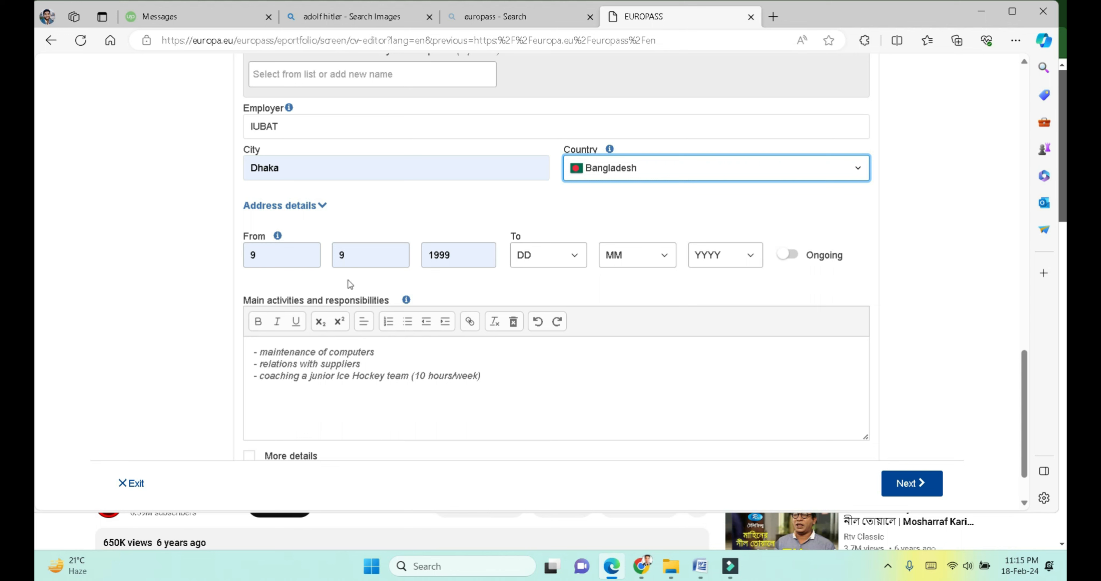
pyautogui.click(316, 261)
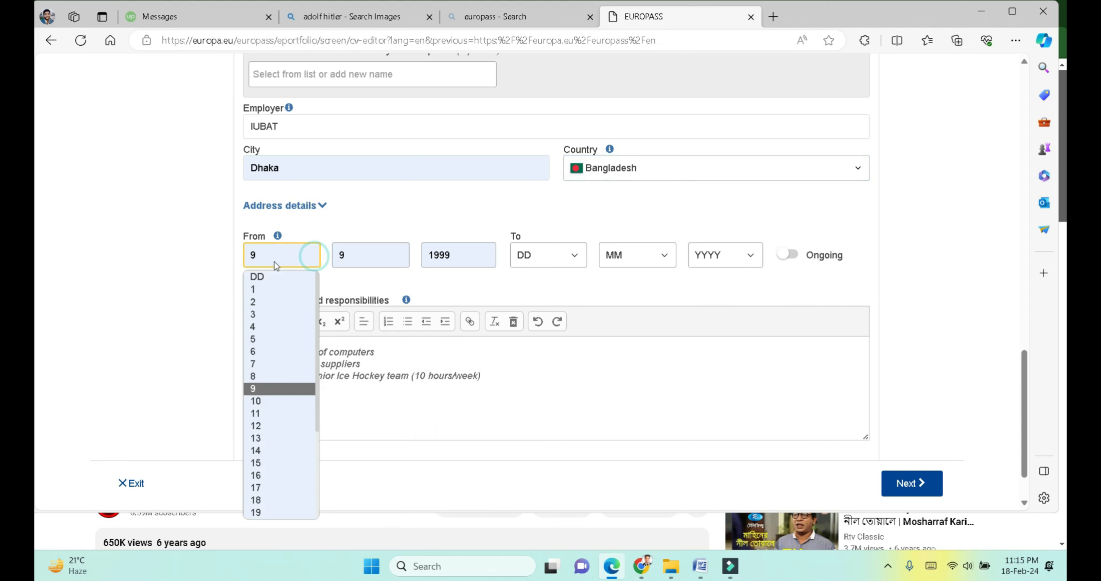
pyautogui.click(513, 259)
pyautogui.click(491, 260)
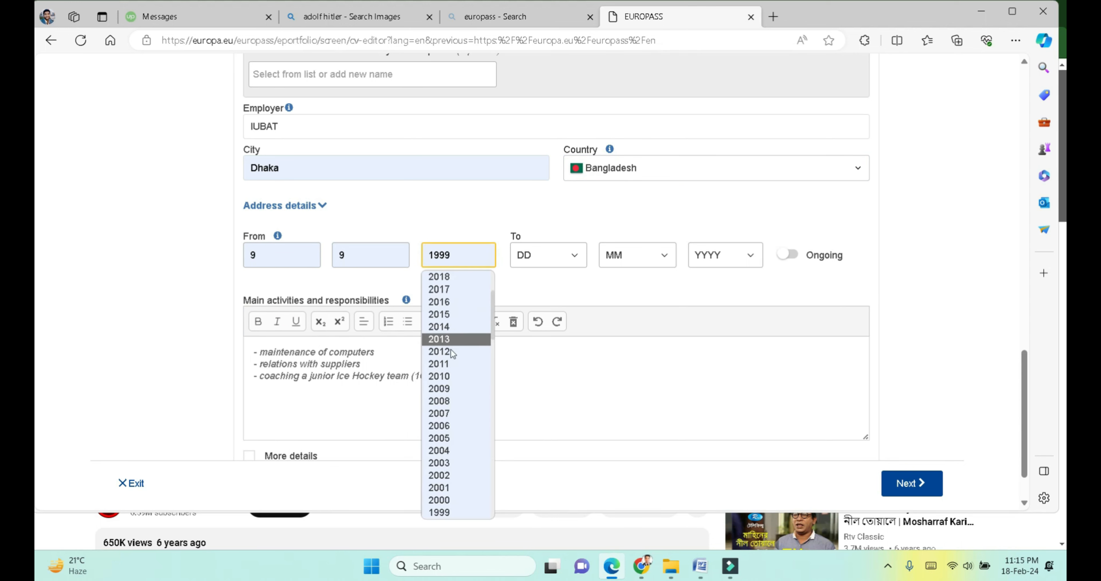
pyautogui.scroll(2, 447, 337)
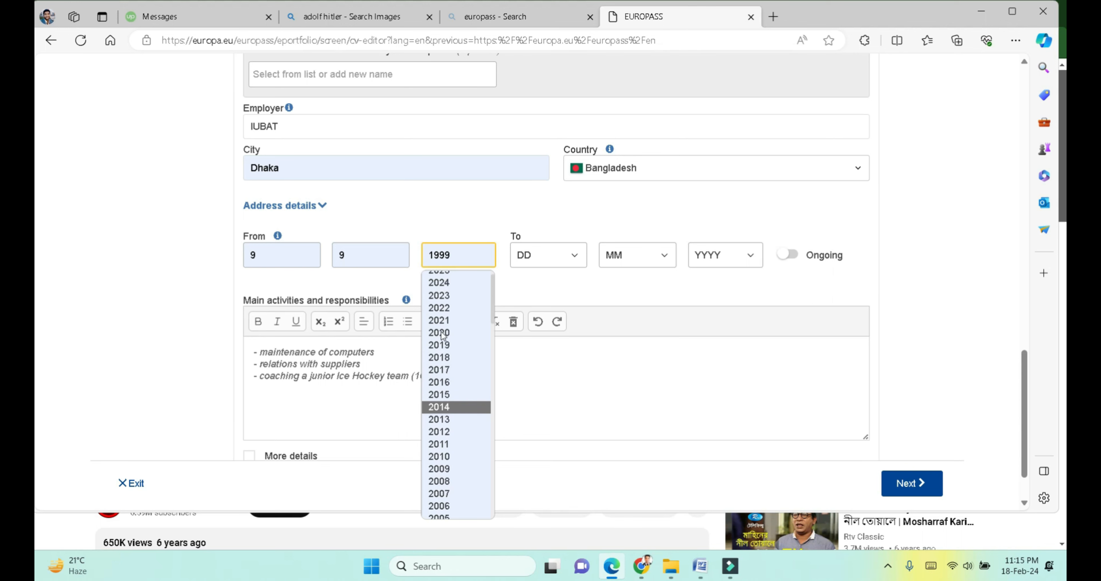
pyautogui.click(445, 309)
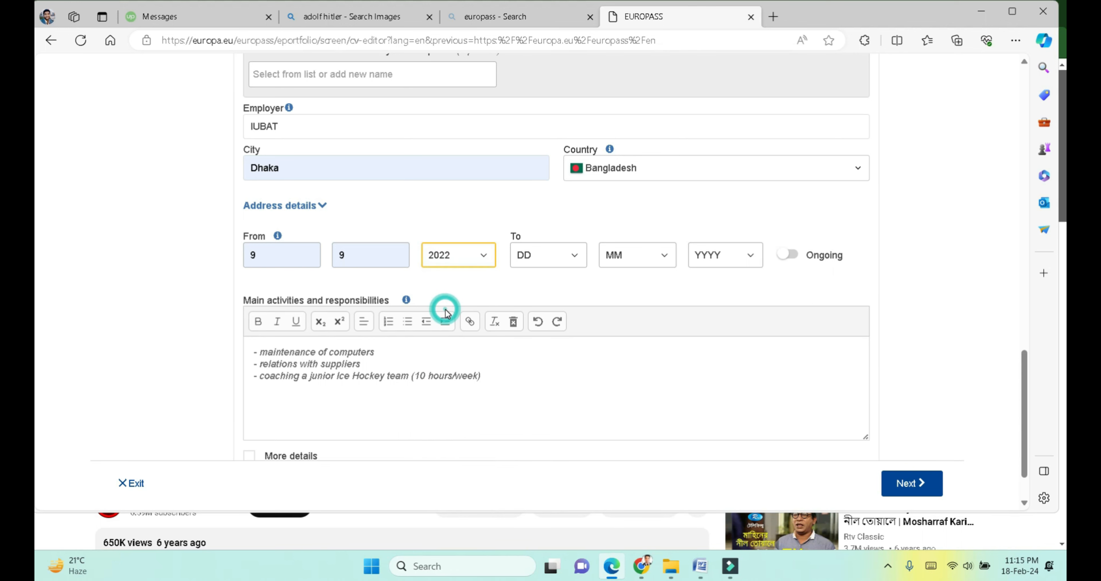
pyautogui.scroll(-1, 497, 388)
pyautogui.click(397, 332)
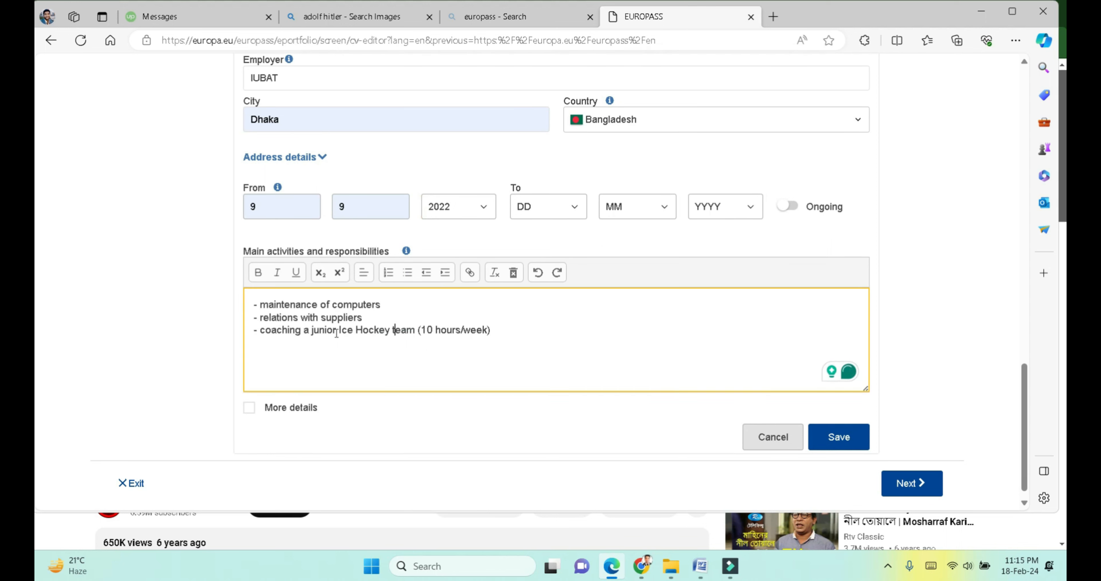
# Step: Insert '- Assist Students' as a new first line of the main activities
pyautogui.click(253, 303)
pyautogui.press('Return')
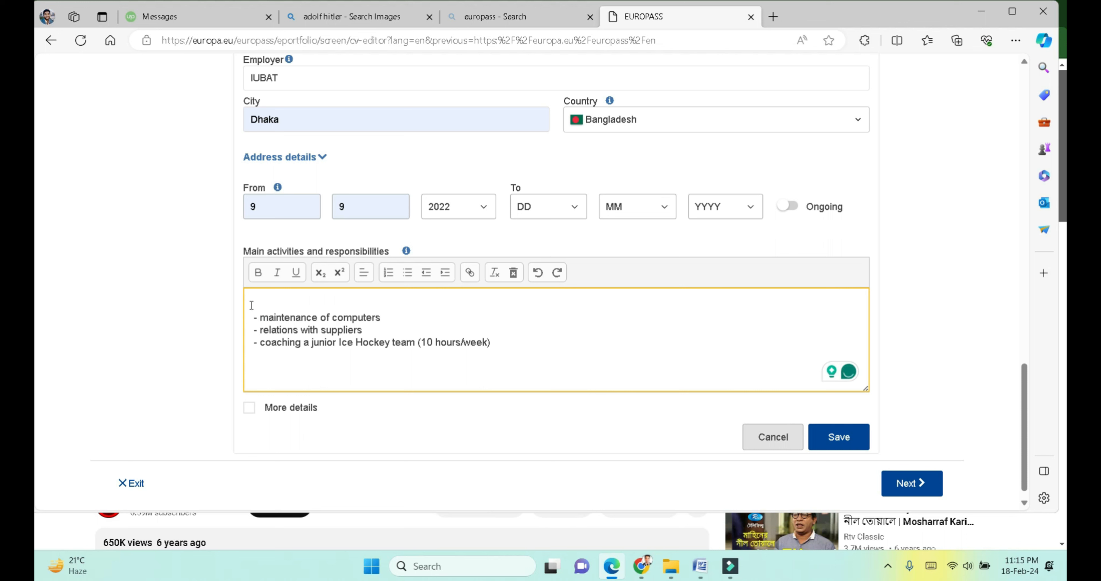
pyautogui.write('-')
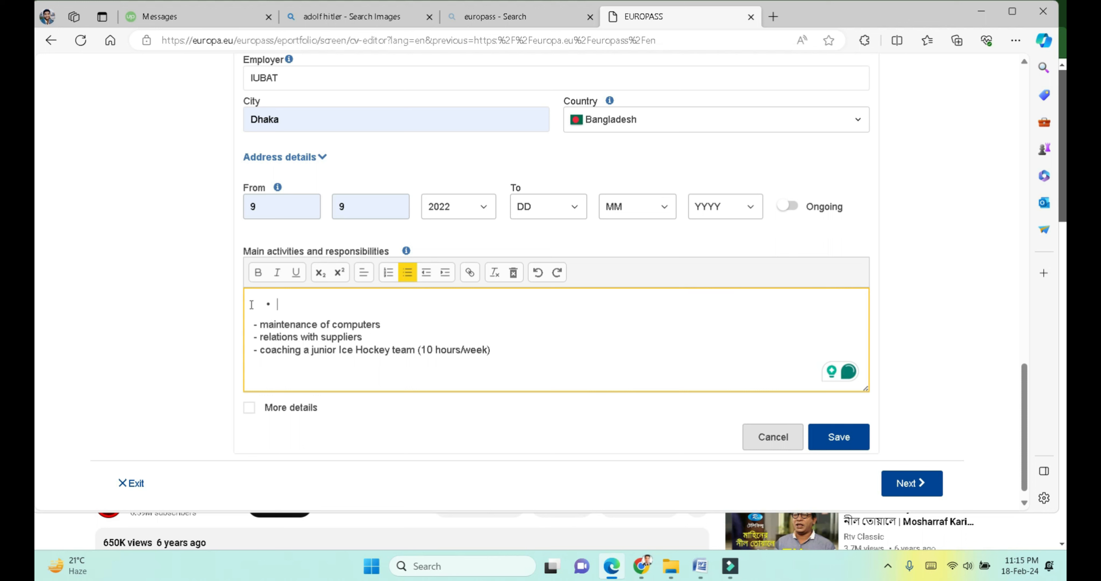
pyautogui.press('BackSpace')
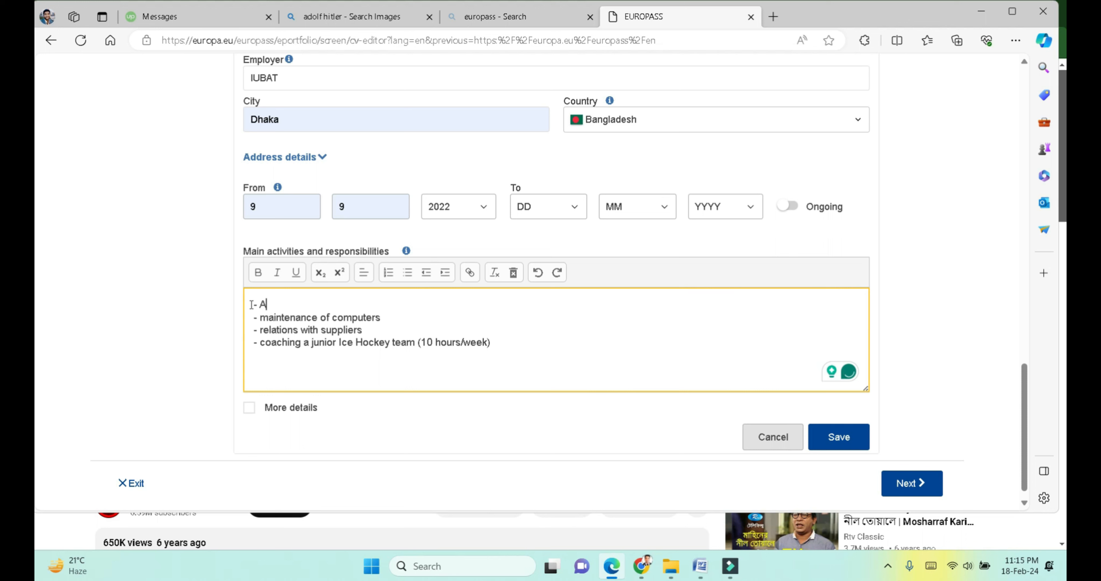
pyautogui.write('Assist Students')
pyautogui.click(821, 422)
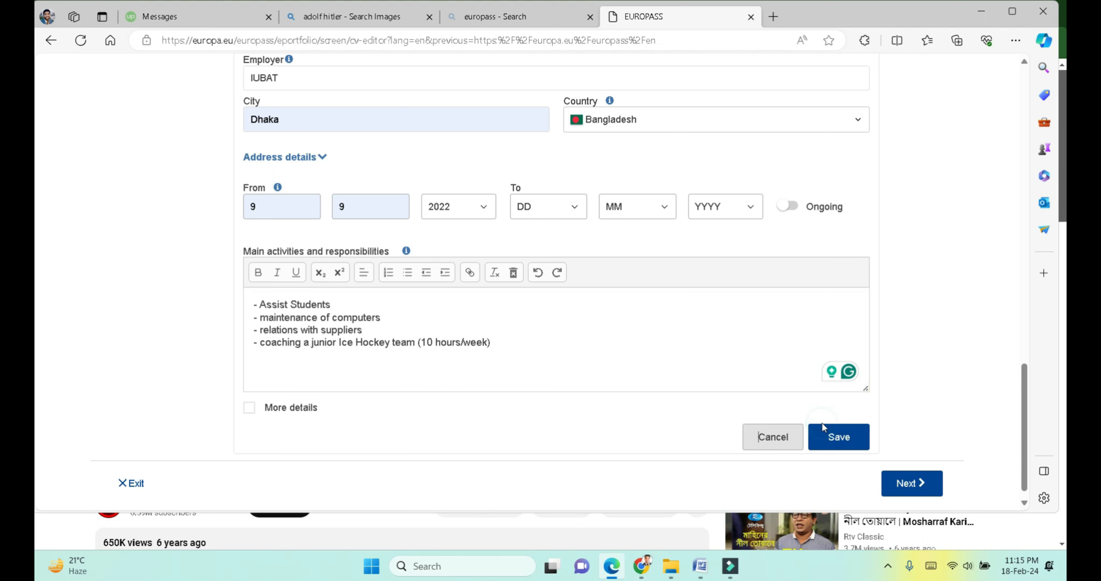
# Step: Save the teaching assistant job and add a Digital skills section
pyautogui.click(819, 436)
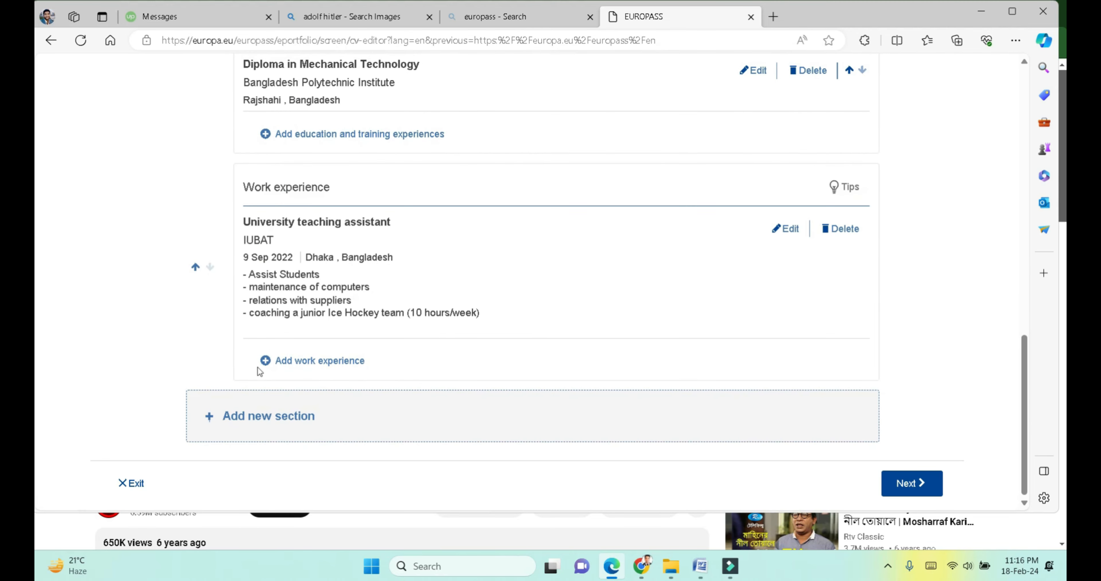
pyautogui.click(232, 413)
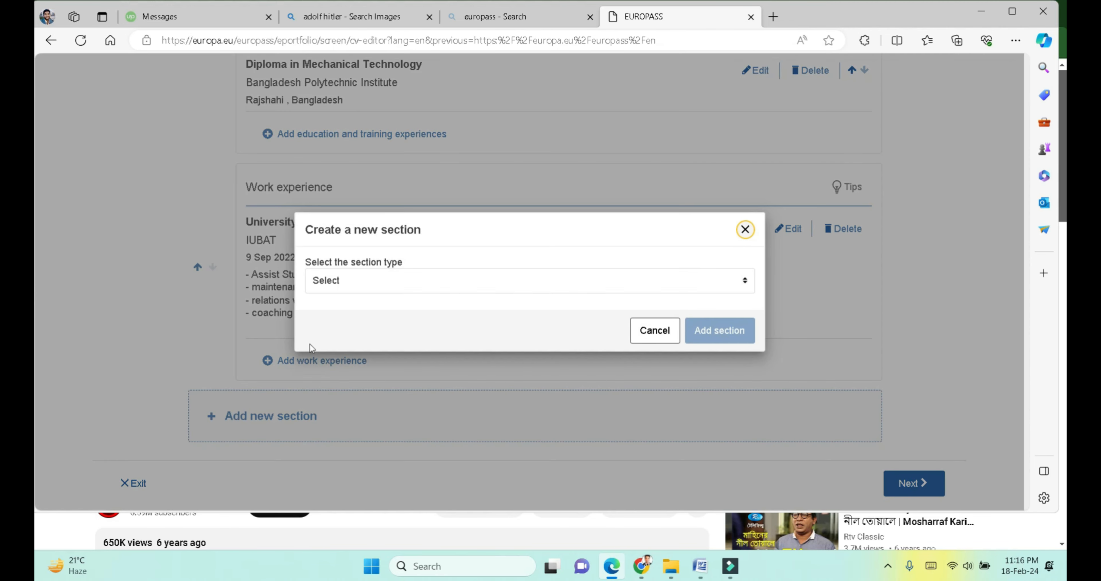
pyautogui.click(510, 289)
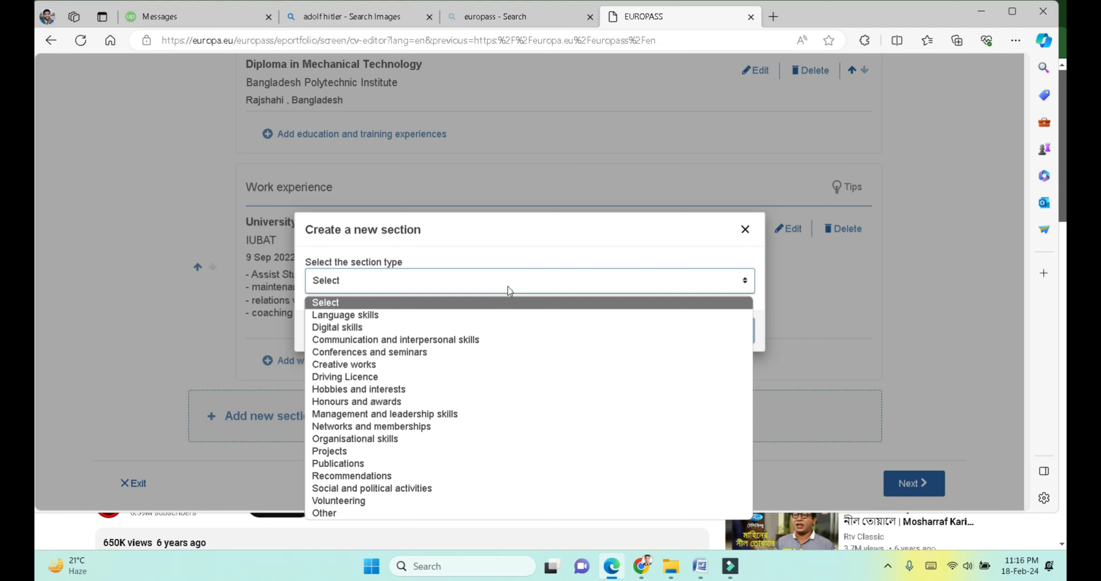
pyautogui.click(361, 328)
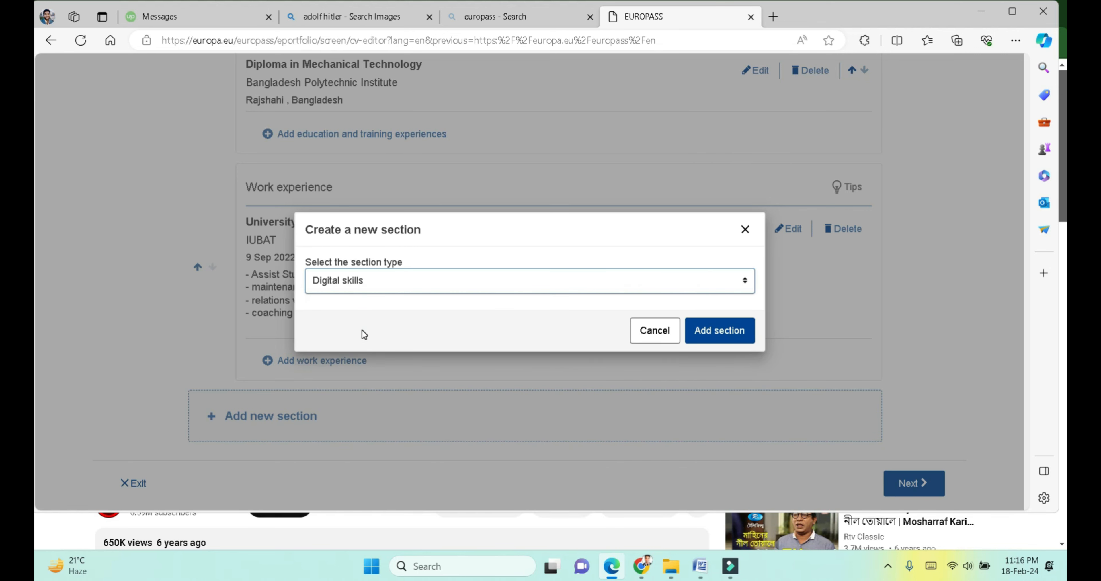
pyautogui.click(713, 344)
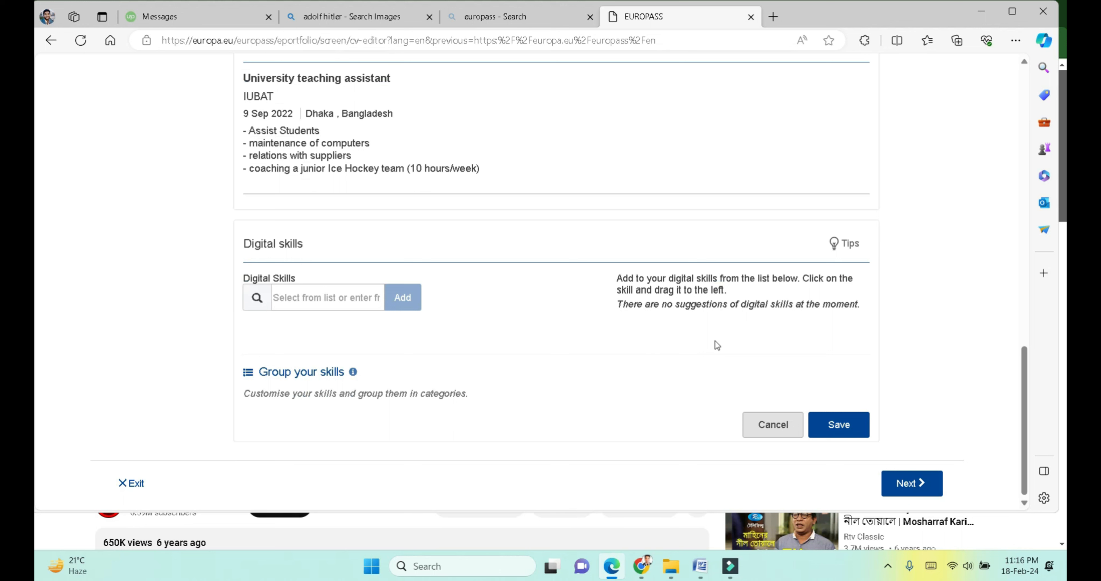
# Step: Type 'Computer' into the digital skills box
pyautogui.click(349, 292)
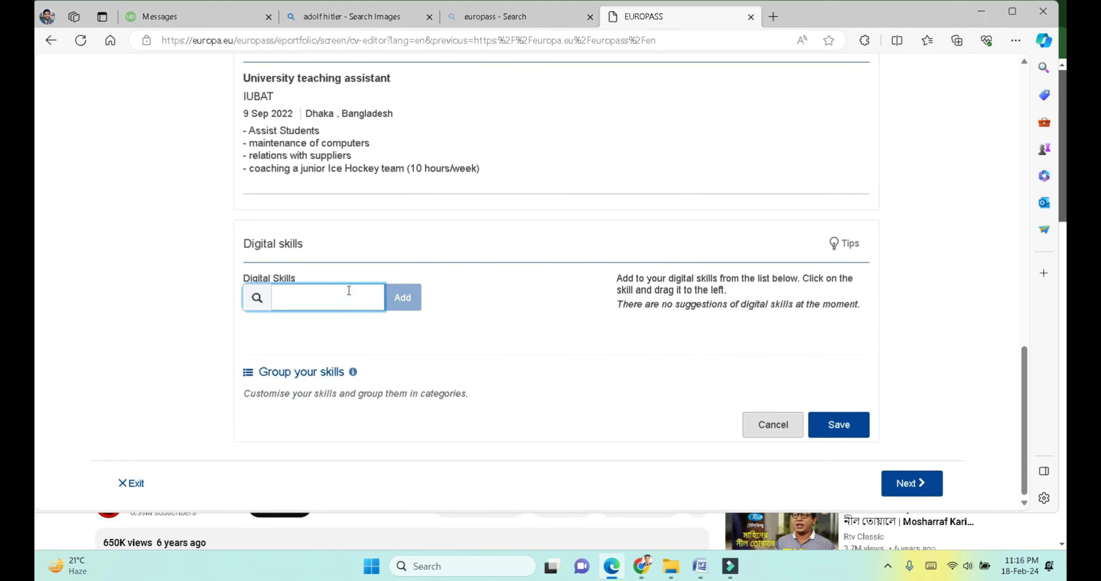
pyautogui.write('c')
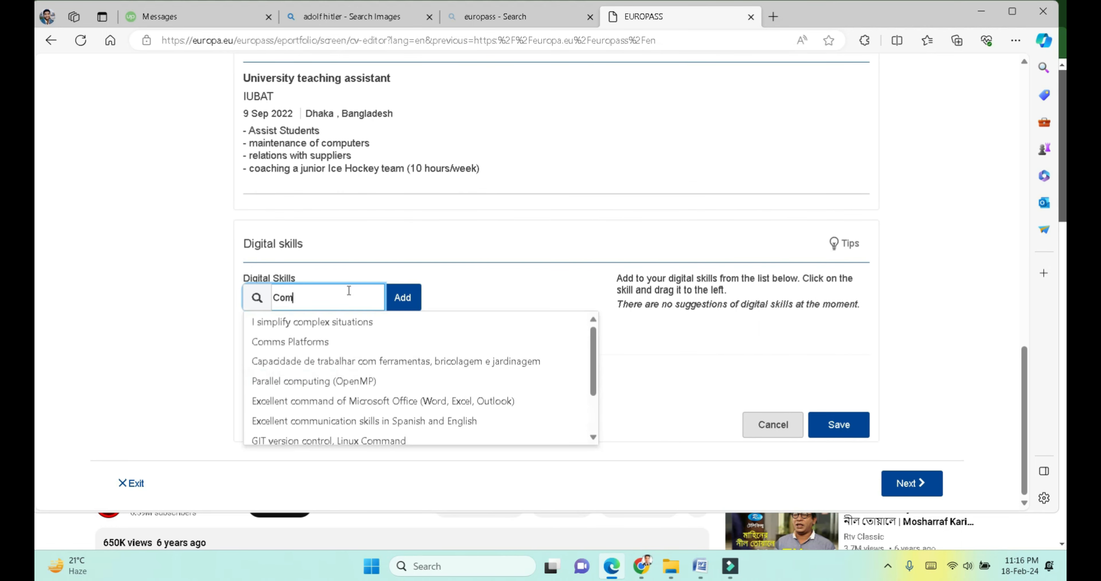
pyautogui.write('omputer')
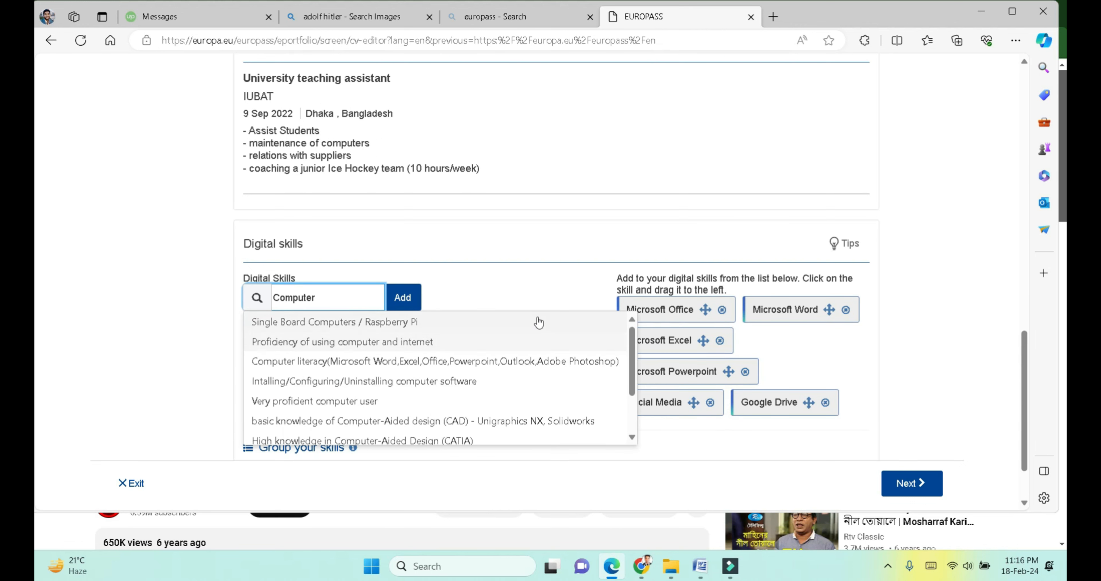
# Step: Move the suggested Microsoft Office skill one place to the right
pyautogui.click(707, 315)
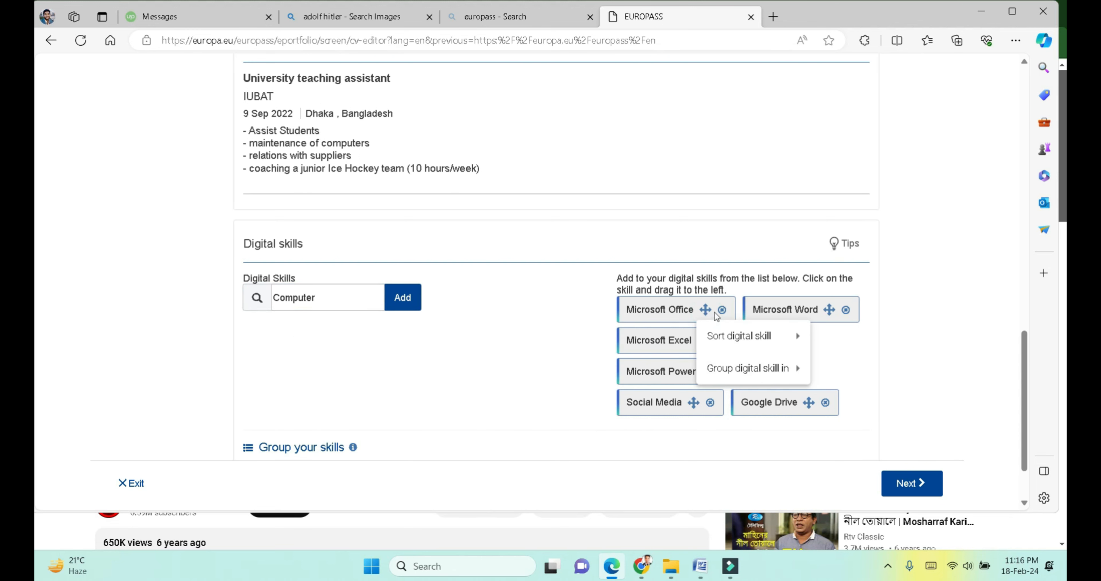
pyautogui.click(689, 315)
pyautogui.moveTo(795, 338)
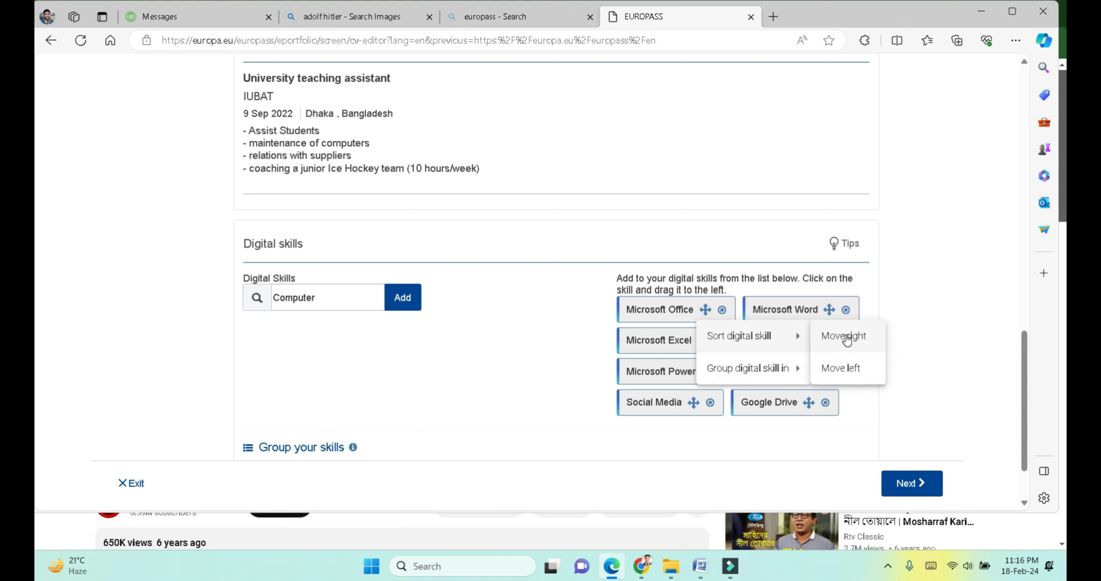
pyautogui.click(896, 309)
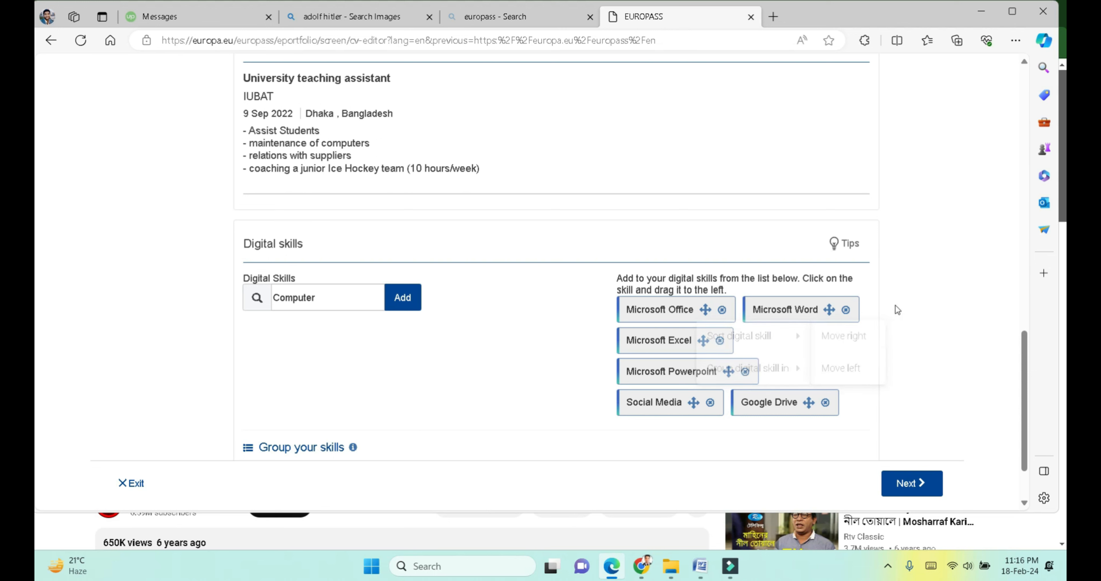
pyautogui.click(705, 312)
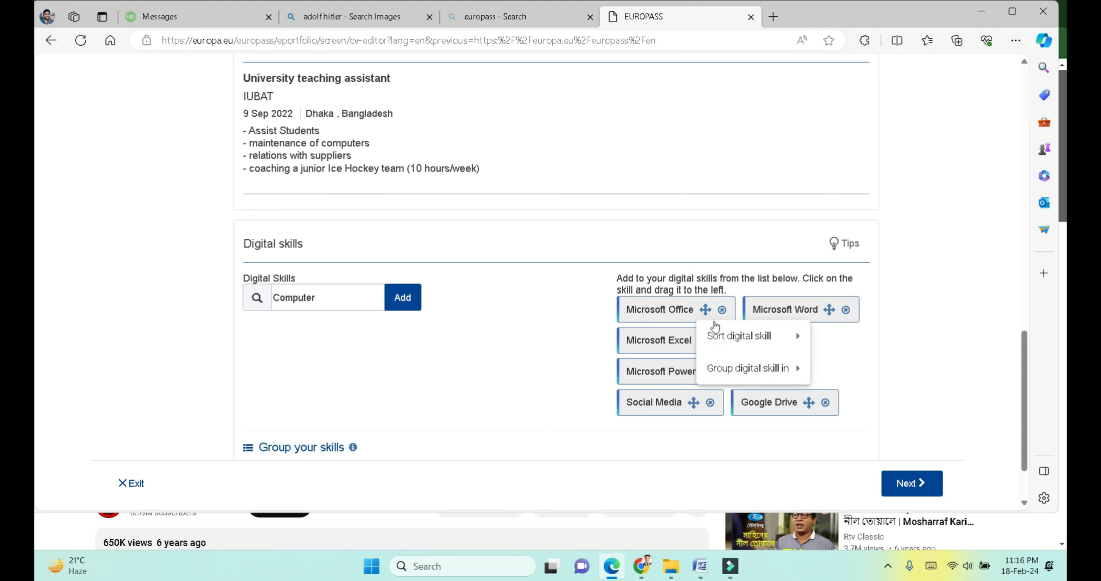
pyautogui.click(733, 339)
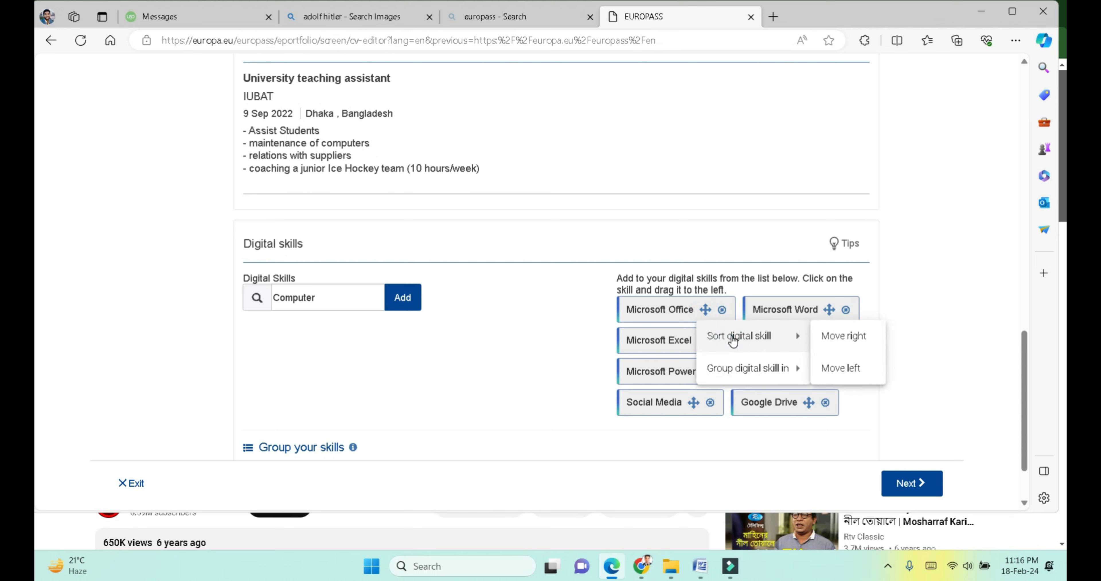
pyautogui.click(835, 336)
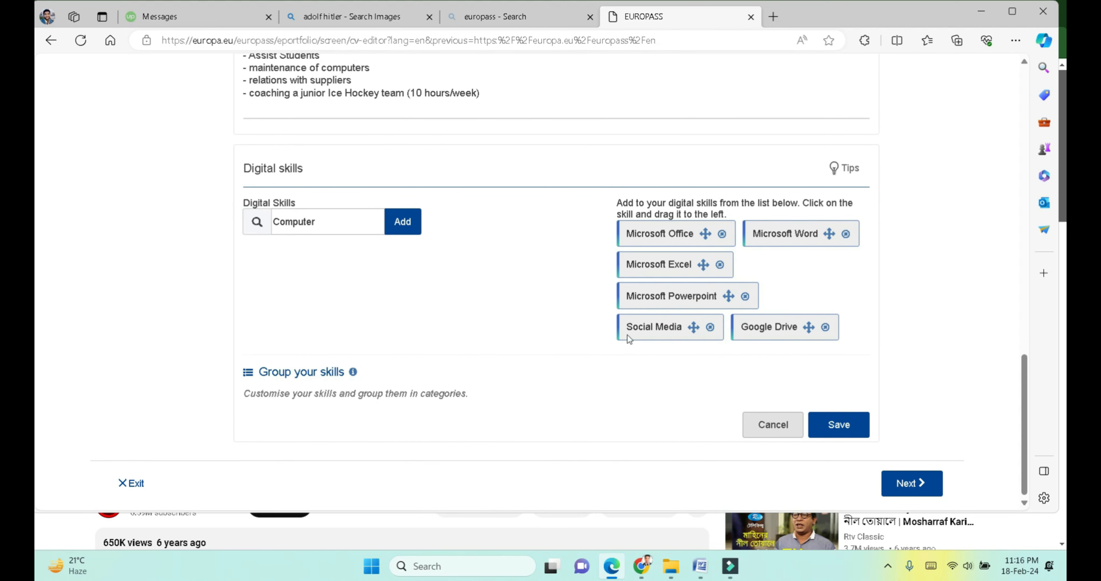
# Step: Add Social Media, Microsoft Word and Microsoft Powerpoint to the chosen skills and save
pyautogui.moveTo(640, 318); pyautogui.dragTo(236, 394)
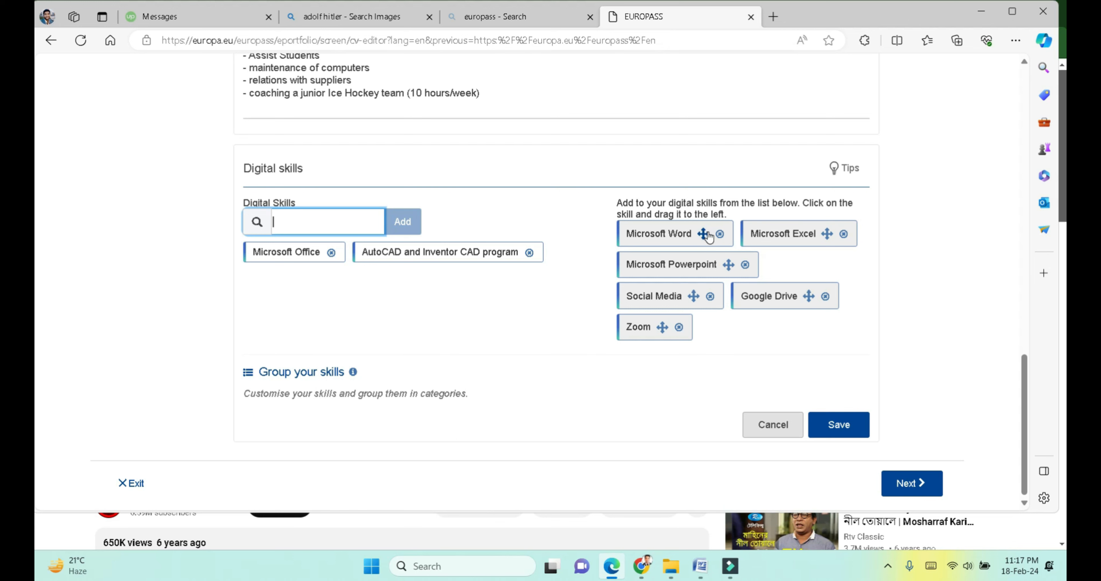
pyautogui.moveTo(703, 233); pyautogui.dragTo(267, 294)
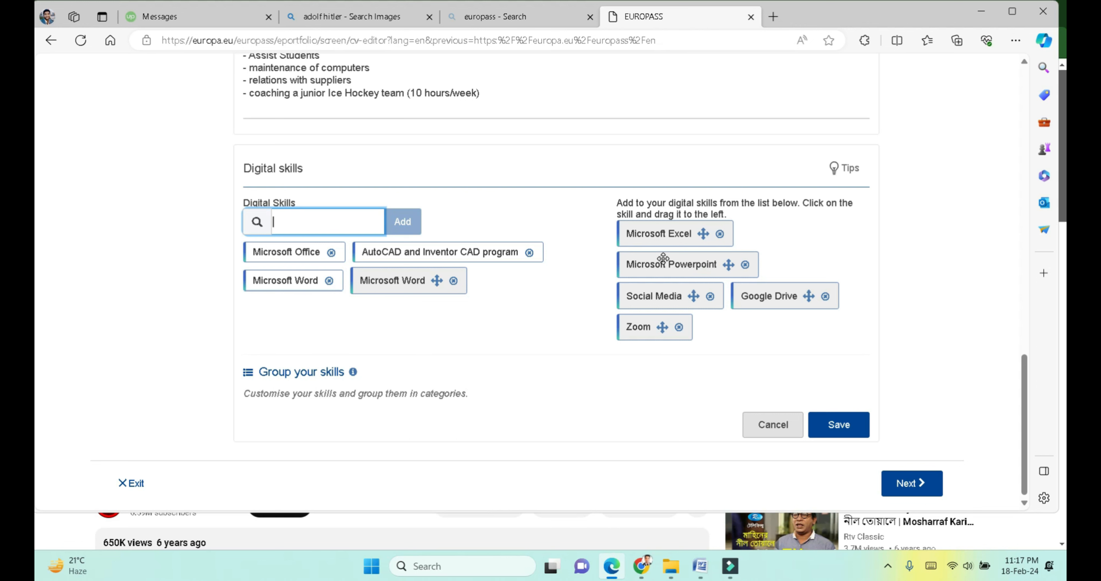
pyautogui.moveTo(638, 260); pyautogui.dragTo(328, 300)
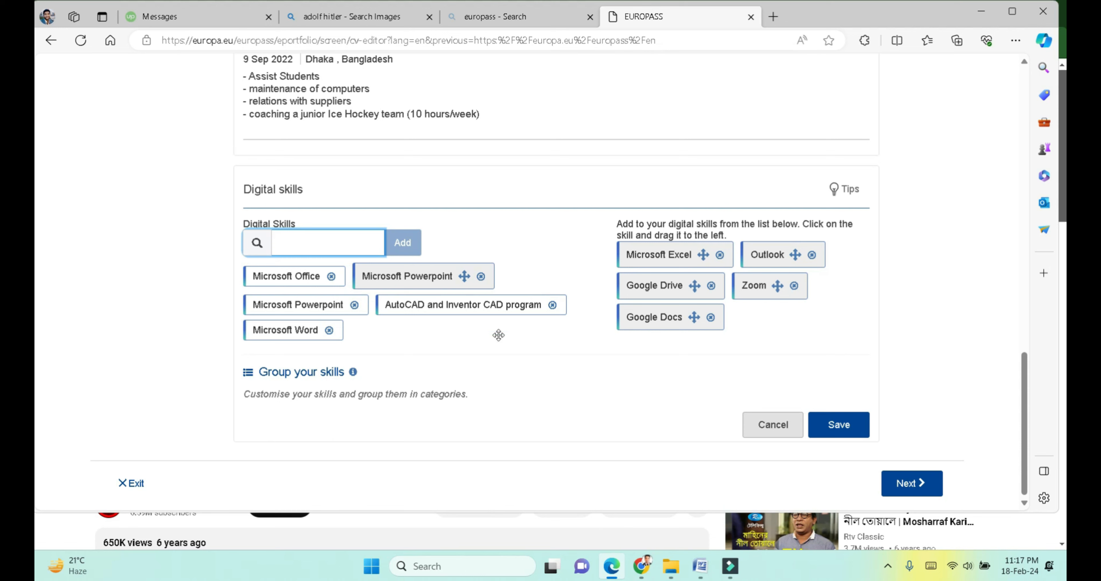
pyautogui.click(836, 434)
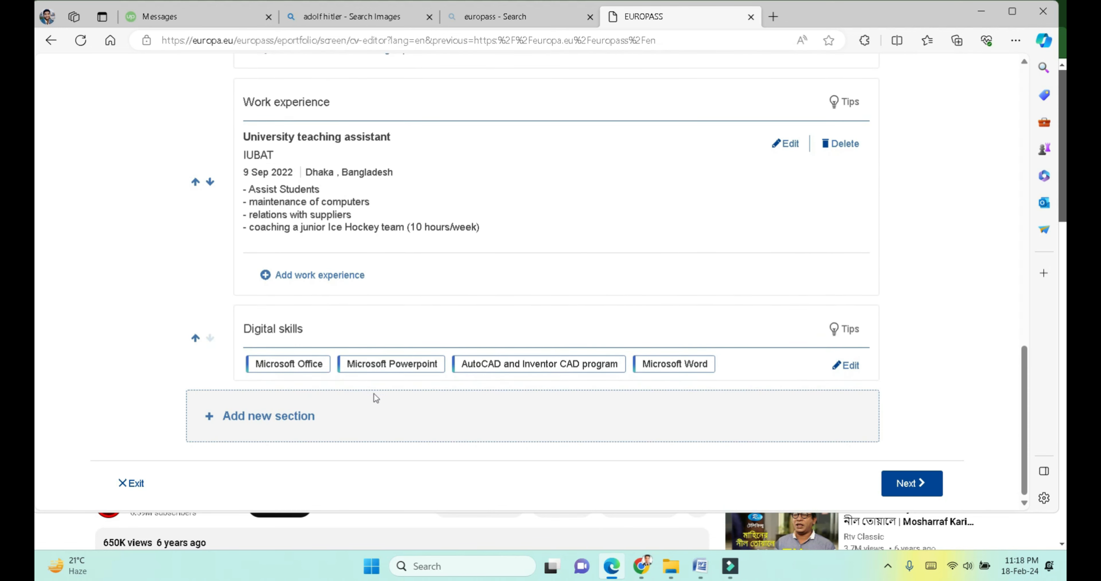
# Step: Choose Language skills as the new section type and add it to the CV
pyautogui.click(307, 415)
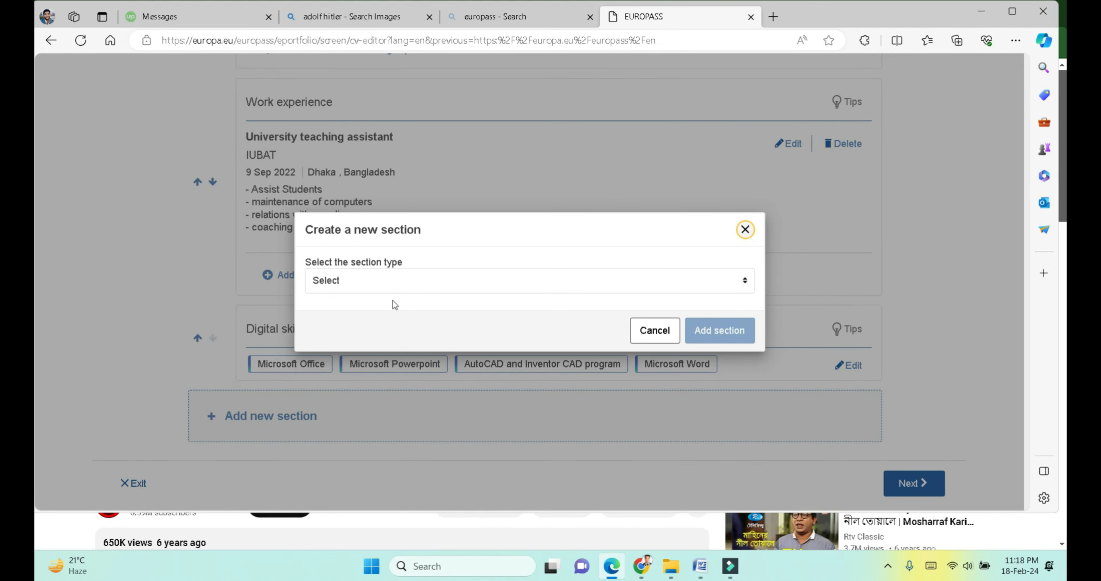
pyautogui.click(386, 282)
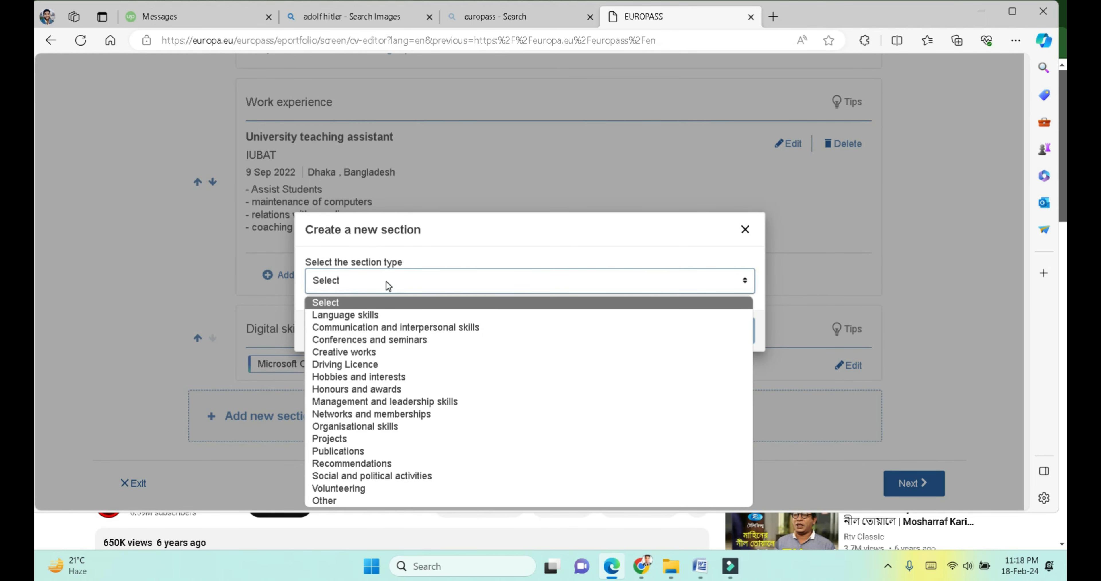
pyautogui.click(369, 315)
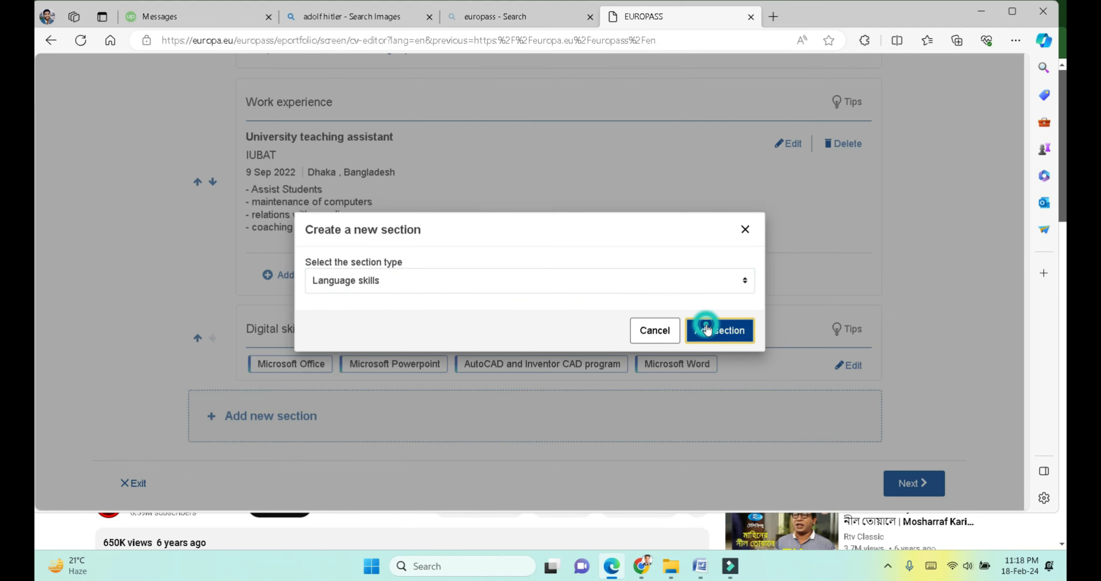
pyautogui.click(706, 330)
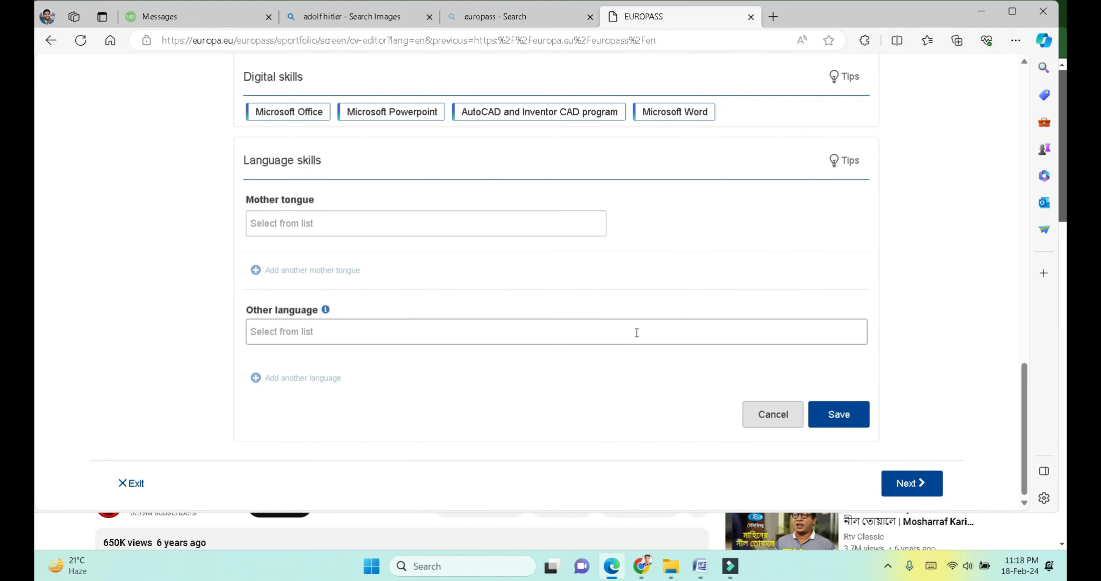
# Step: Choose Bengali as the mother tongue from the language suggestions
pyautogui.scroll(2, 394, 239)
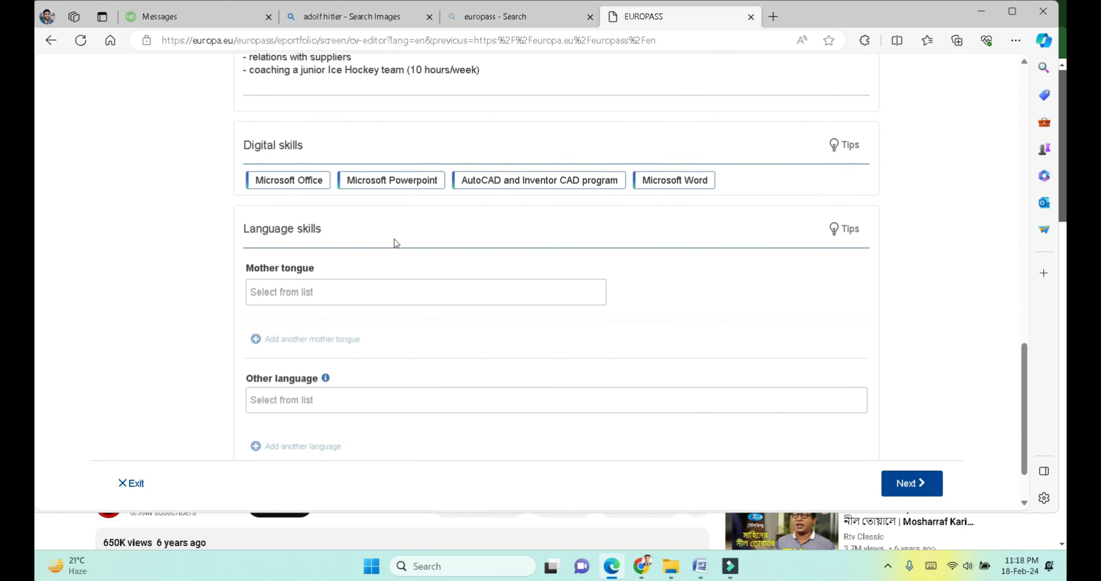
pyautogui.click(338, 298)
pyautogui.write('b')
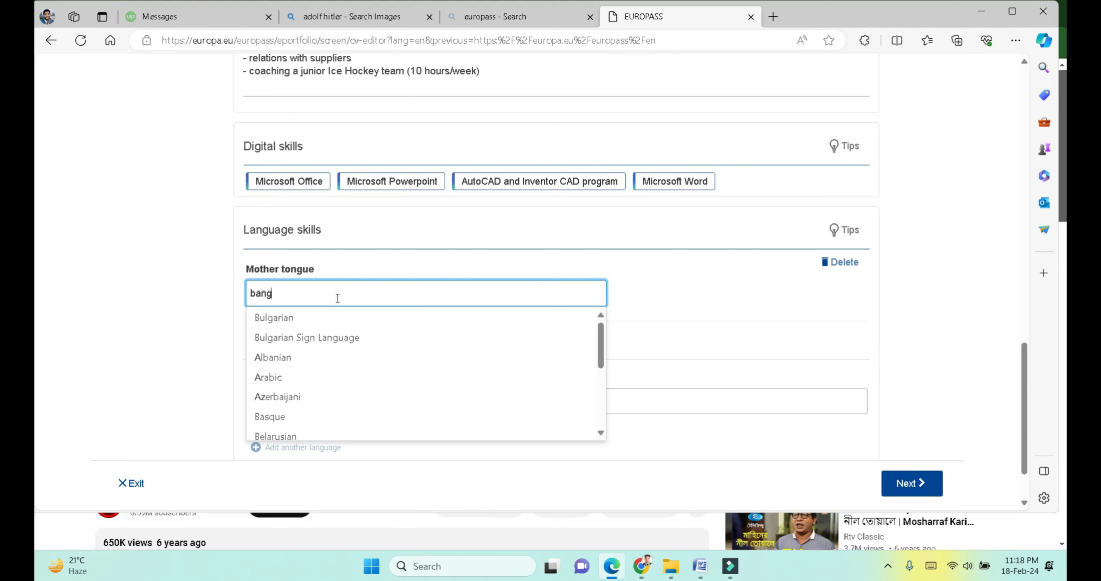
pyautogui.write('ang')
pyautogui.press('BackSpace')
pyautogui.press('BackSpace')
pyautogui.press('BackSpace')
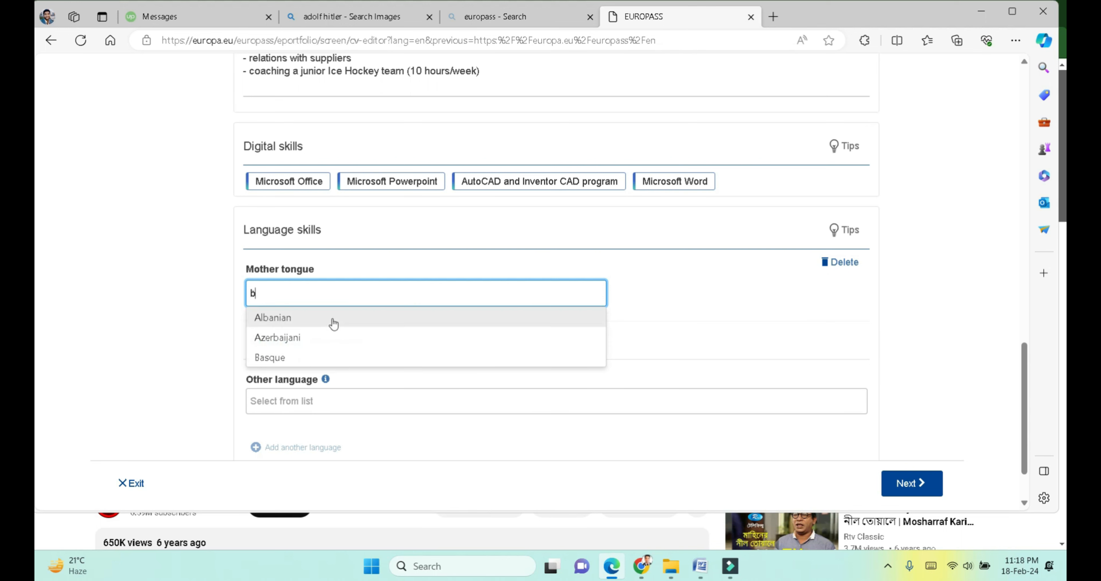
pyautogui.write('eng')
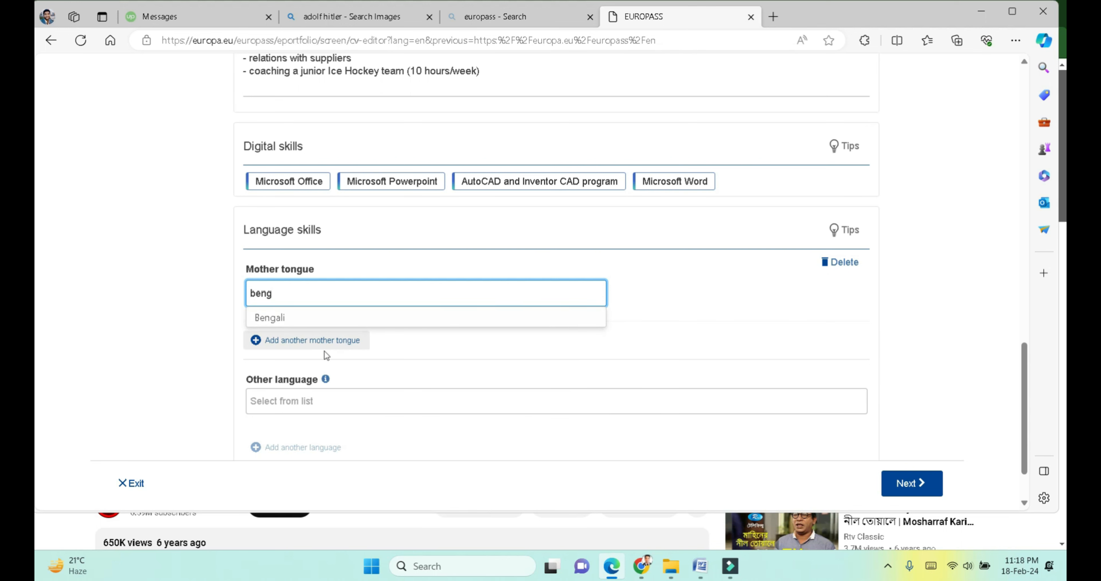
pyautogui.click(292, 319)
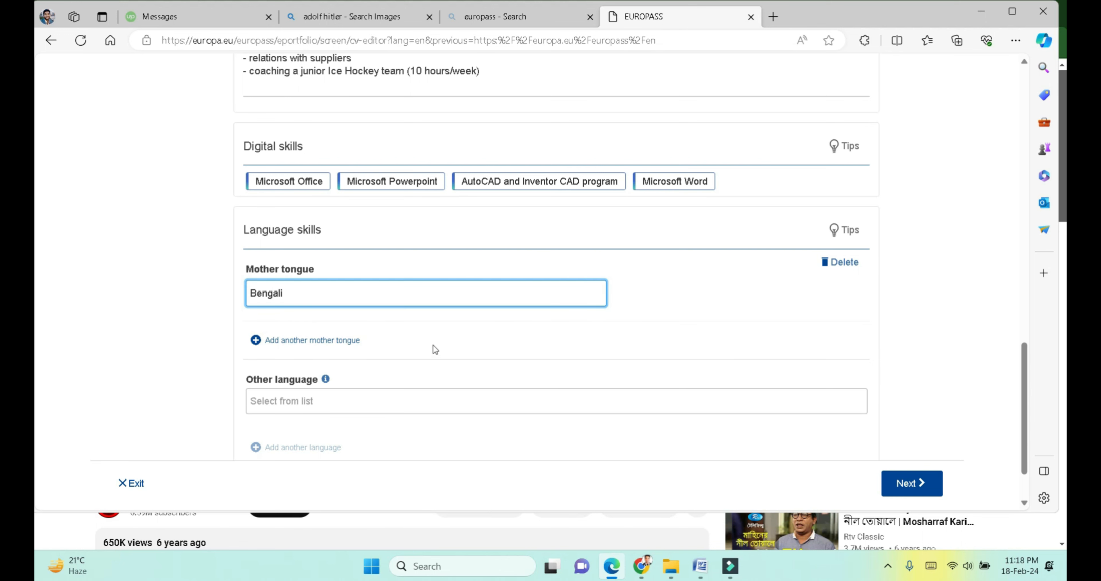
pyautogui.scroll(-2, 449, 336)
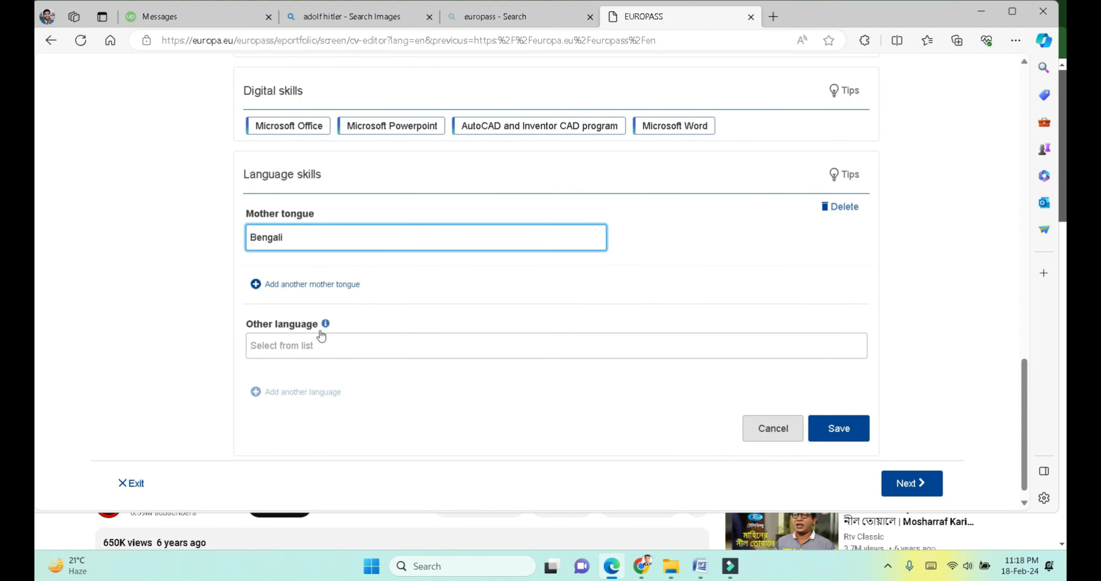
pyautogui.moveTo(325, 326)
pyautogui.moveTo(486, 264); pyautogui.dragTo(412, 335)
# Step: Add English as another language with listening and reading B1 and writing B2
pyautogui.click(402, 338)
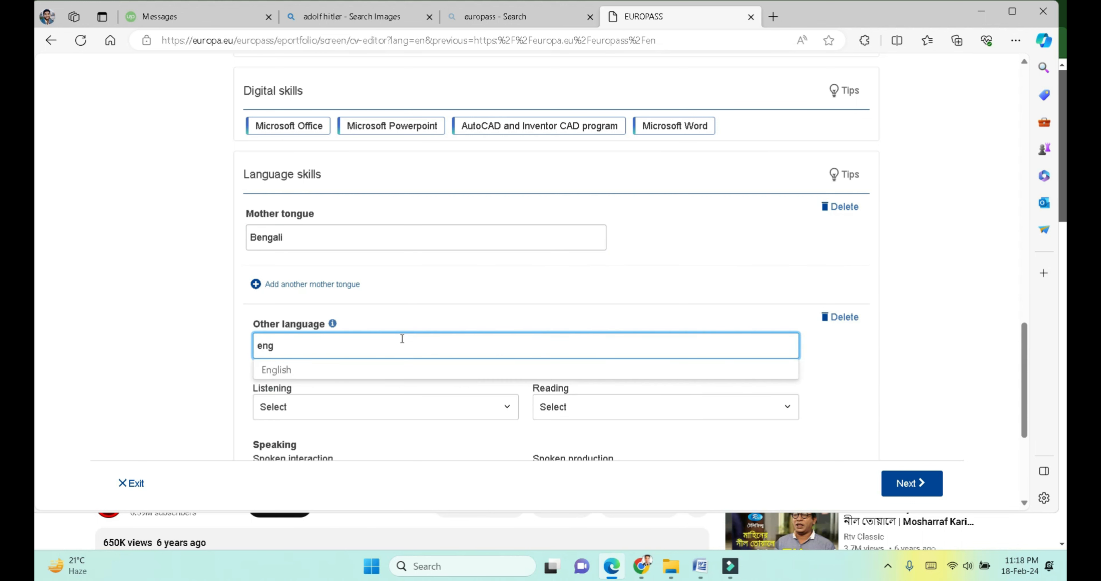
pyautogui.write('englis')
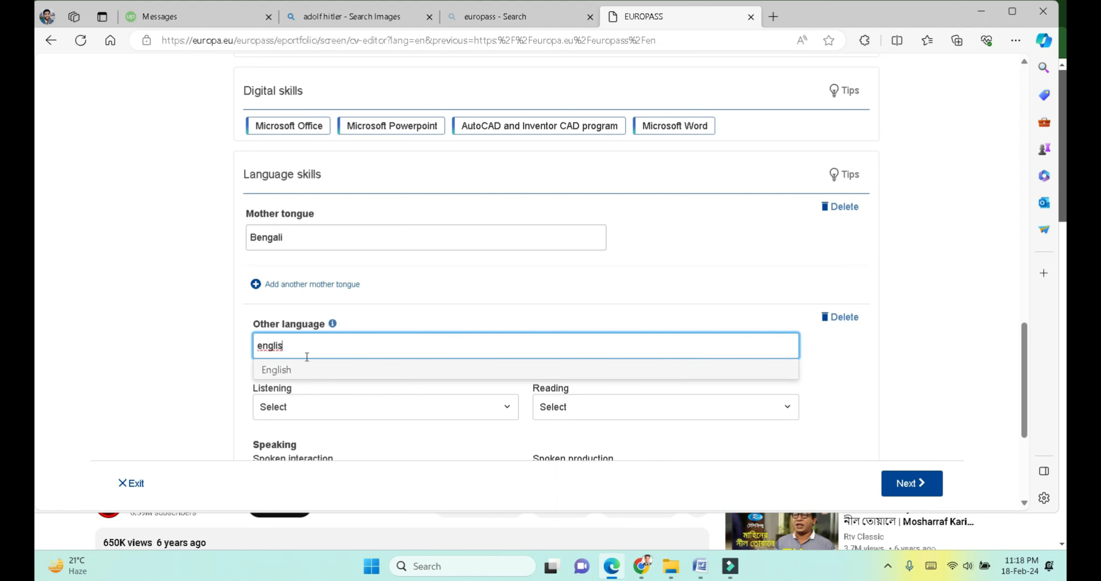
pyautogui.click(305, 370)
pyautogui.scroll(-1, 304, 369)
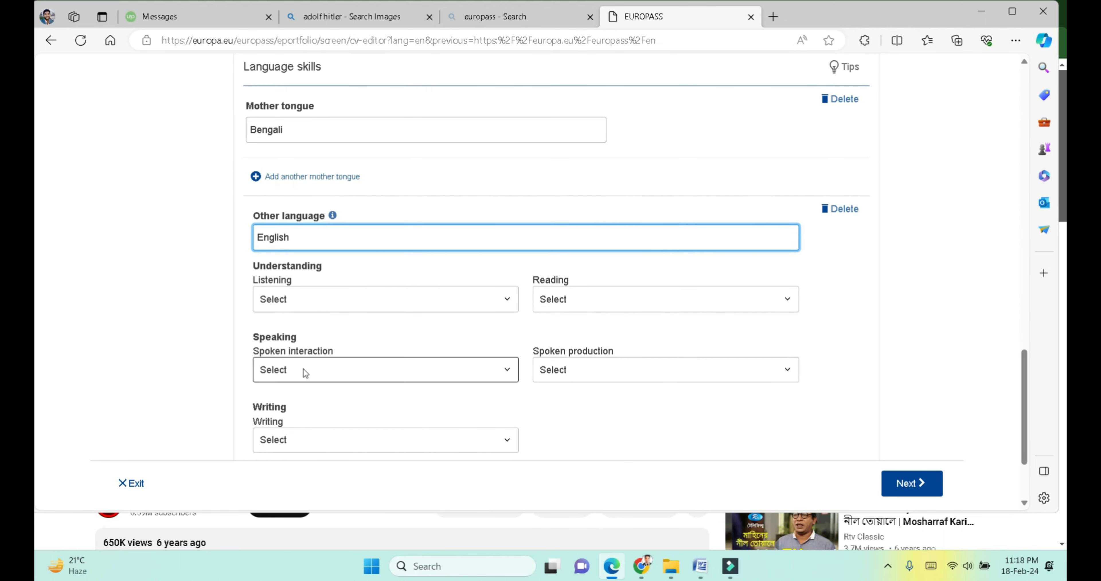
pyautogui.scroll(-1, 303, 369)
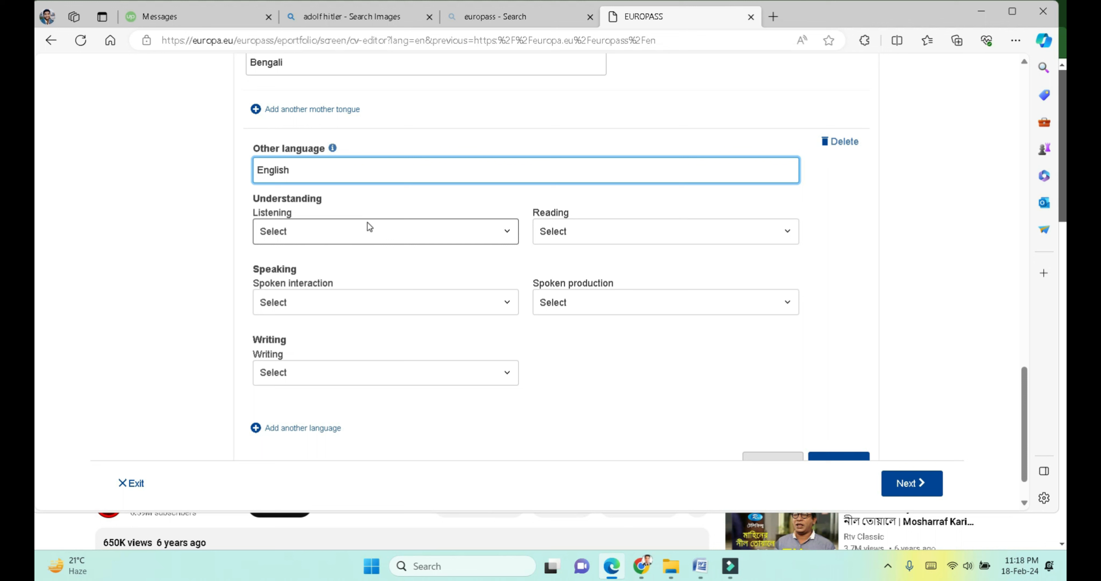
pyautogui.click(299, 233)
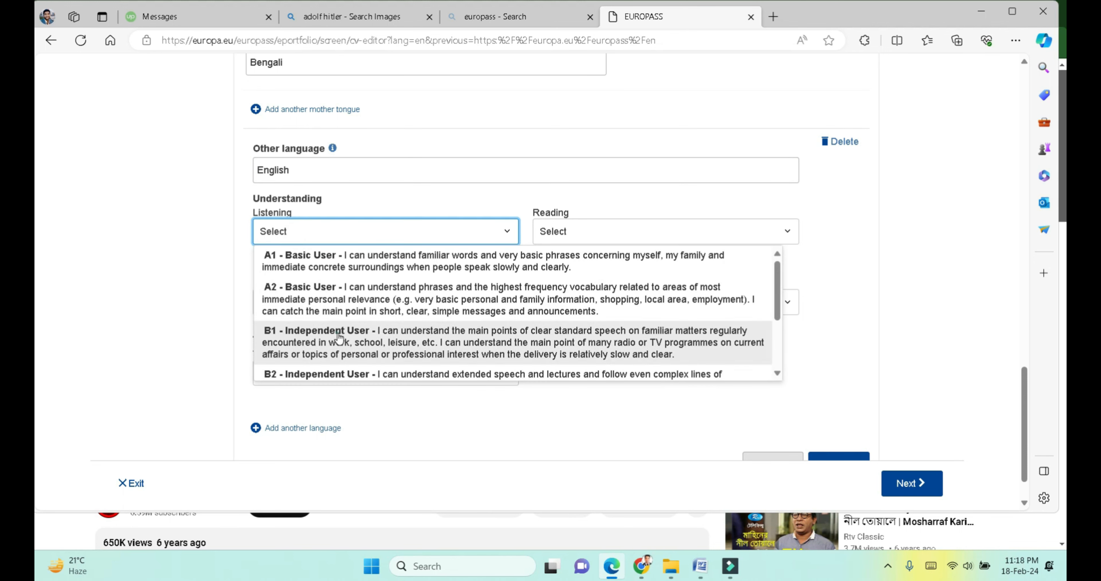
pyautogui.click(339, 331)
pyautogui.click(572, 236)
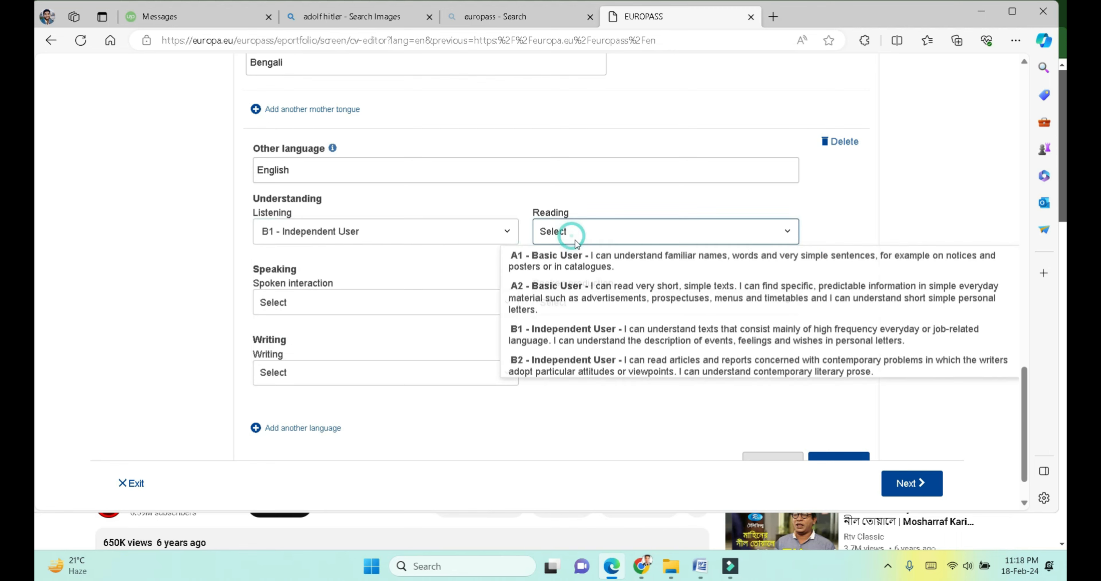
pyautogui.click(548, 346)
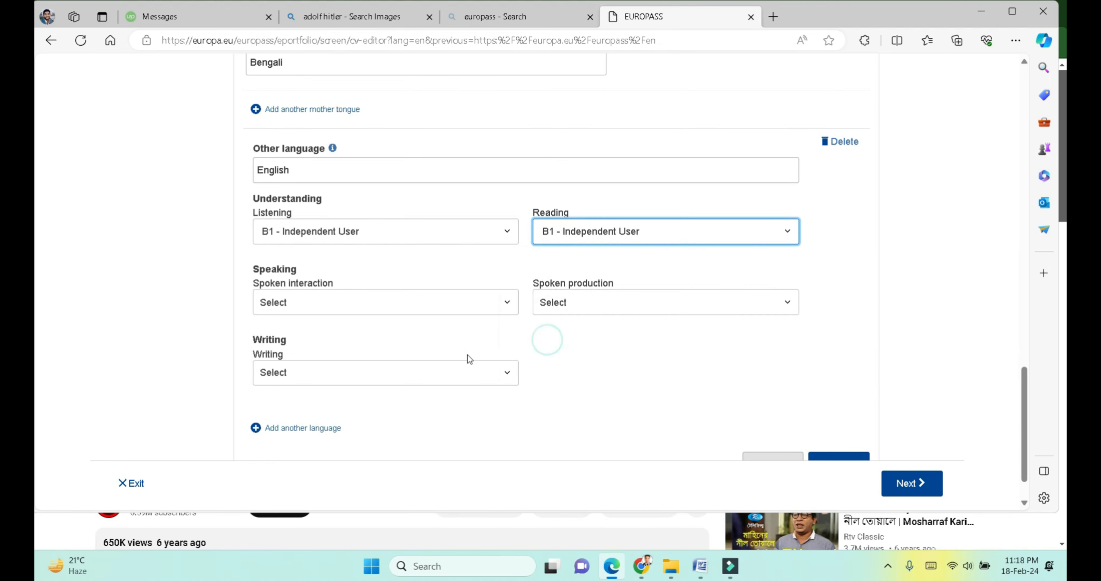
pyautogui.click(345, 378)
pyautogui.click(309, 336)
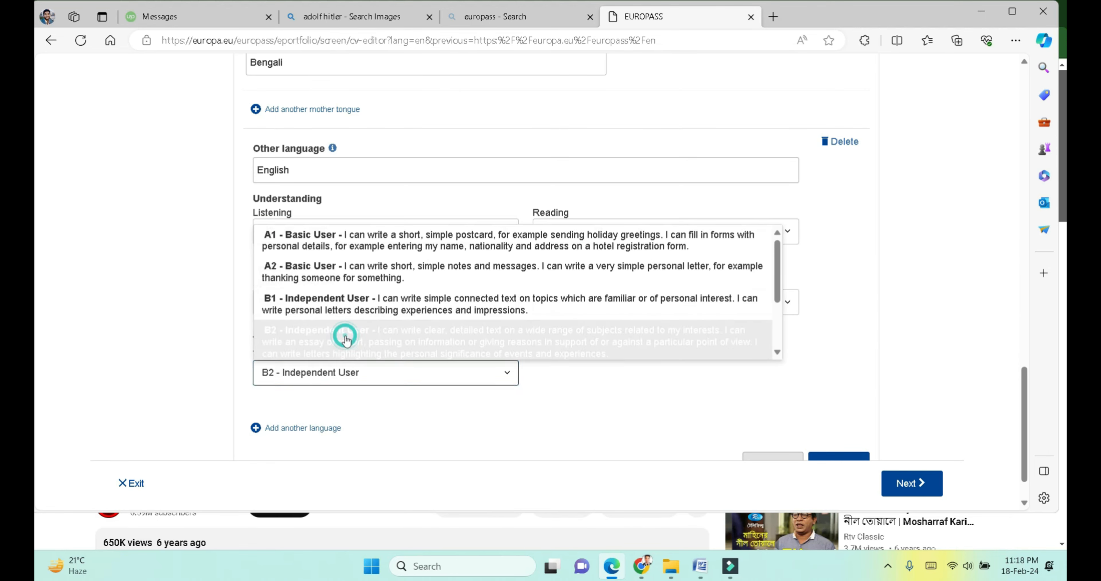
# Step: Set English spoken interaction and production to C1 and save the language skills
pyautogui.click(338, 301)
pyautogui.click(366, 305)
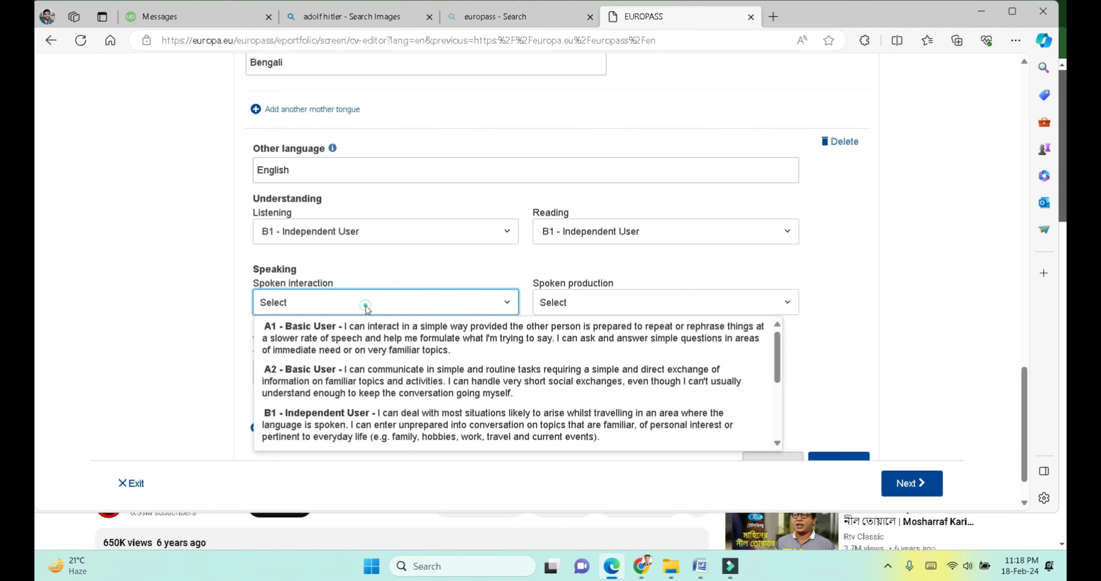
pyautogui.click(356, 304)
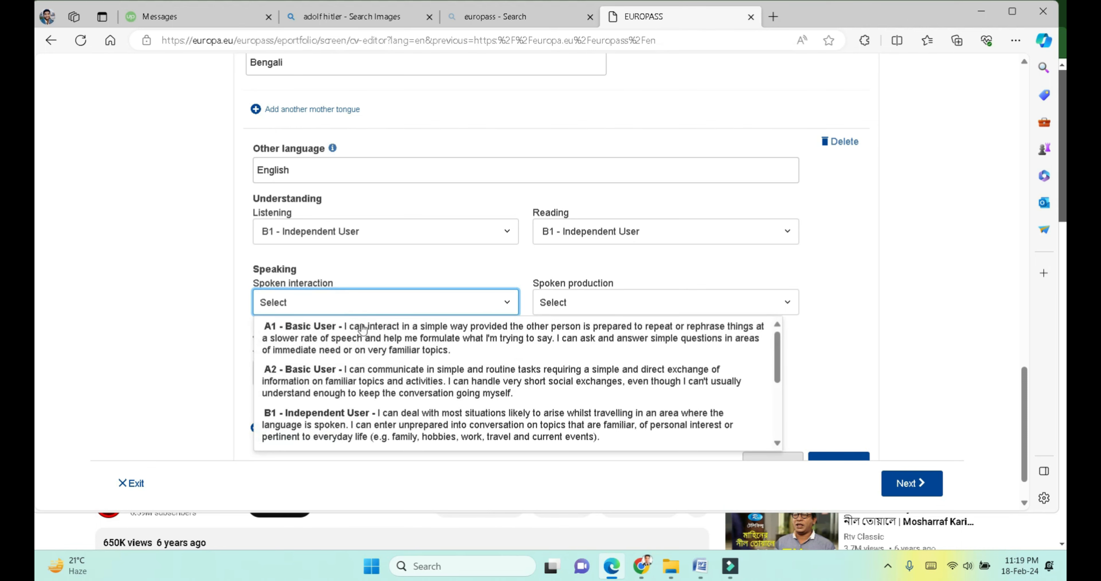
pyautogui.scroll(-2, 375, 387)
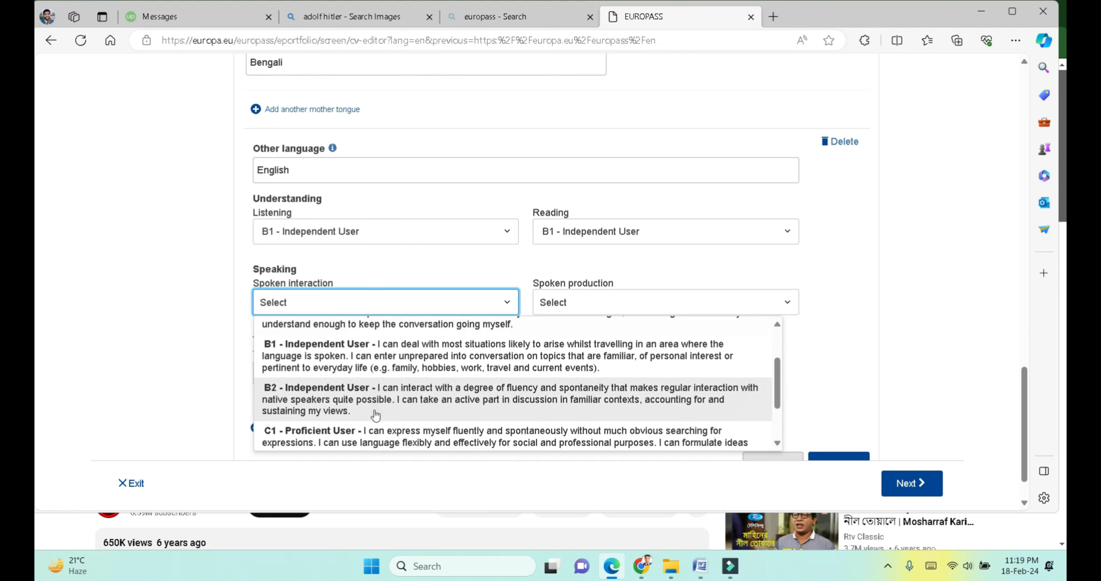
pyautogui.click(376, 431)
pyautogui.click(547, 302)
pyautogui.scroll(-2, 561, 385)
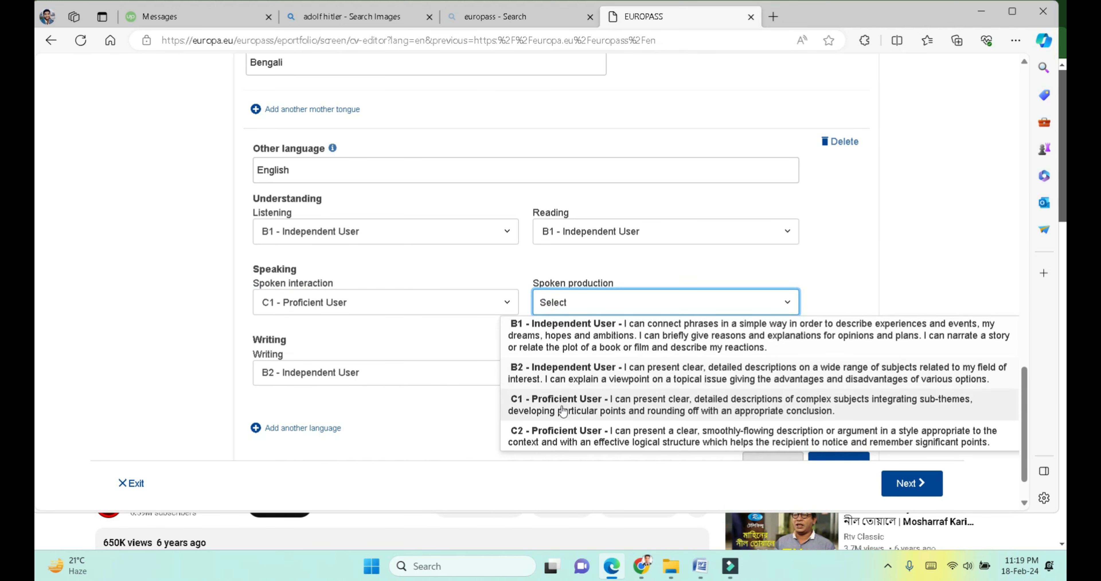
pyautogui.click(560, 418)
pyautogui.scroll(-1, 432, 399)
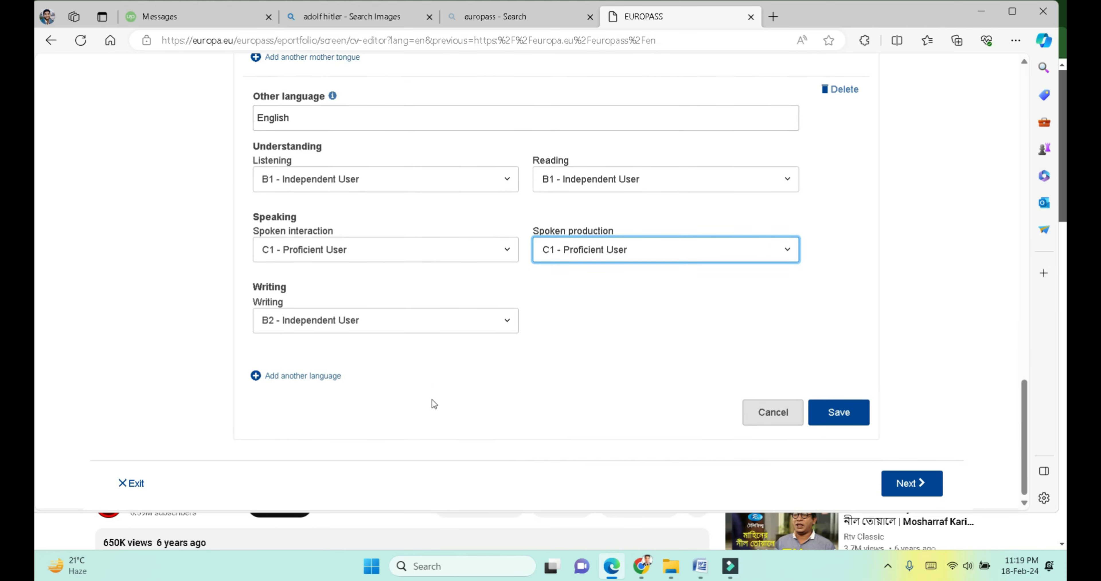
pyautogui.click(833, 410)
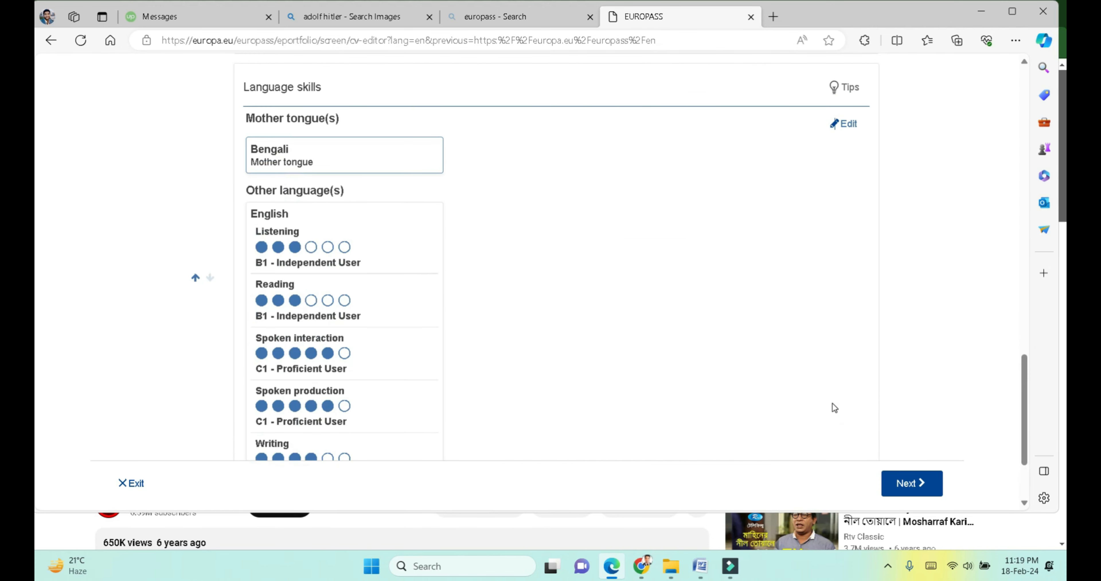
pyautogui.scroll(-2, 488, 354)
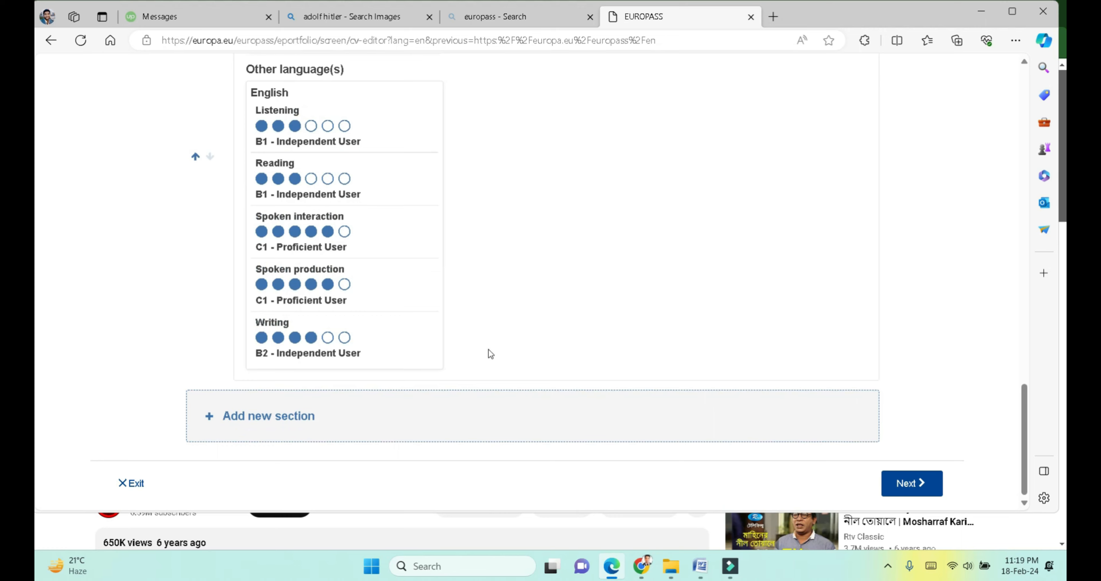
pyautogui.scroll(2, 489, 349)
pyautogui.scroll(-3, 488, 349)
# Step: Choose Publications as the new section type and add it to the CV
pyautogui.click(253, 428)
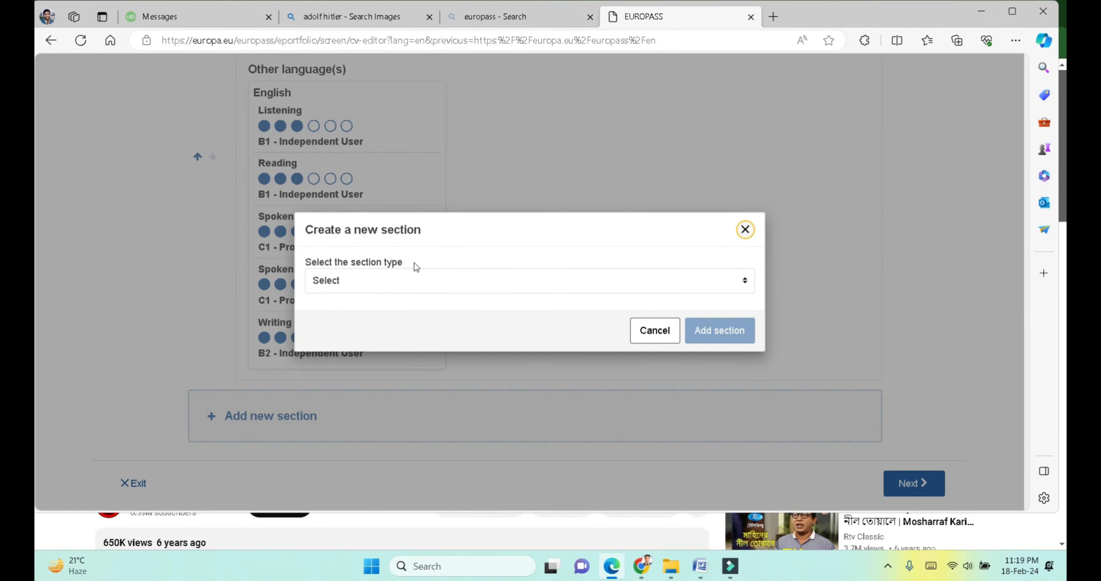
pyautogui.click(406, 281)
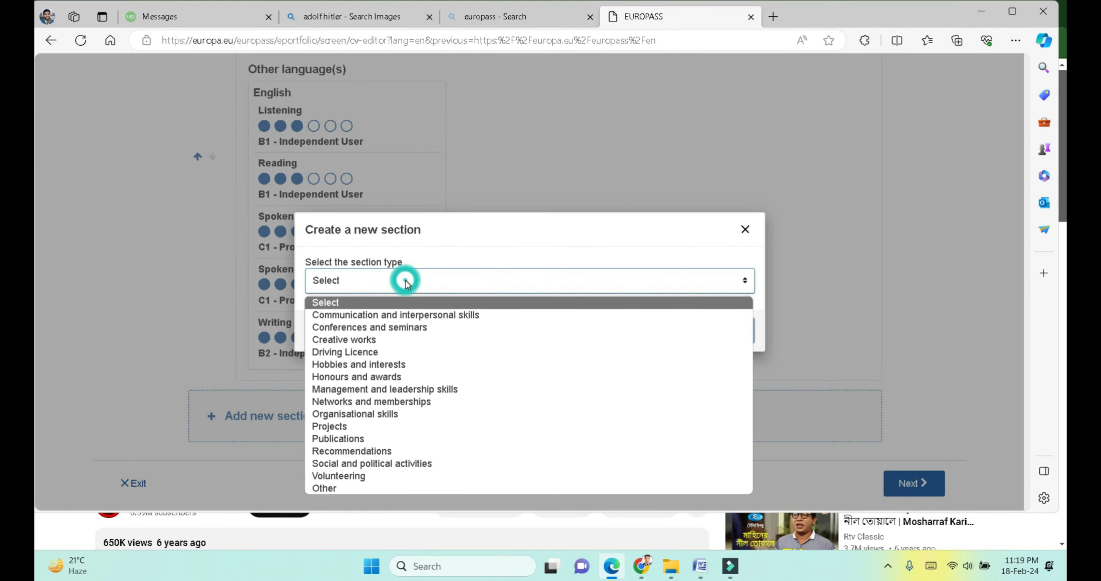
pyautogui.click(359, 438)
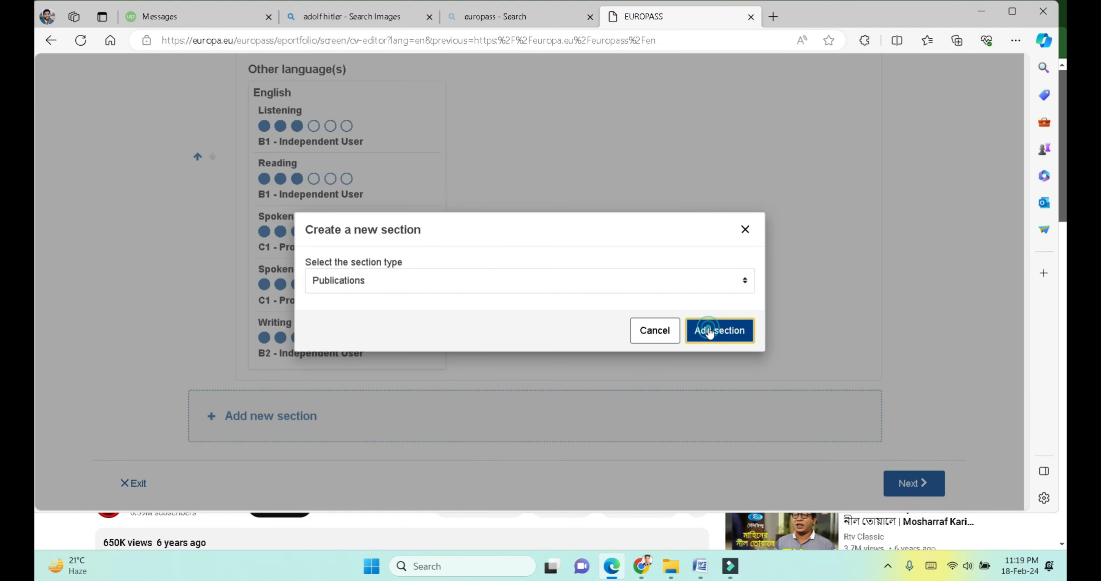
pyautogui.click(709, 332)
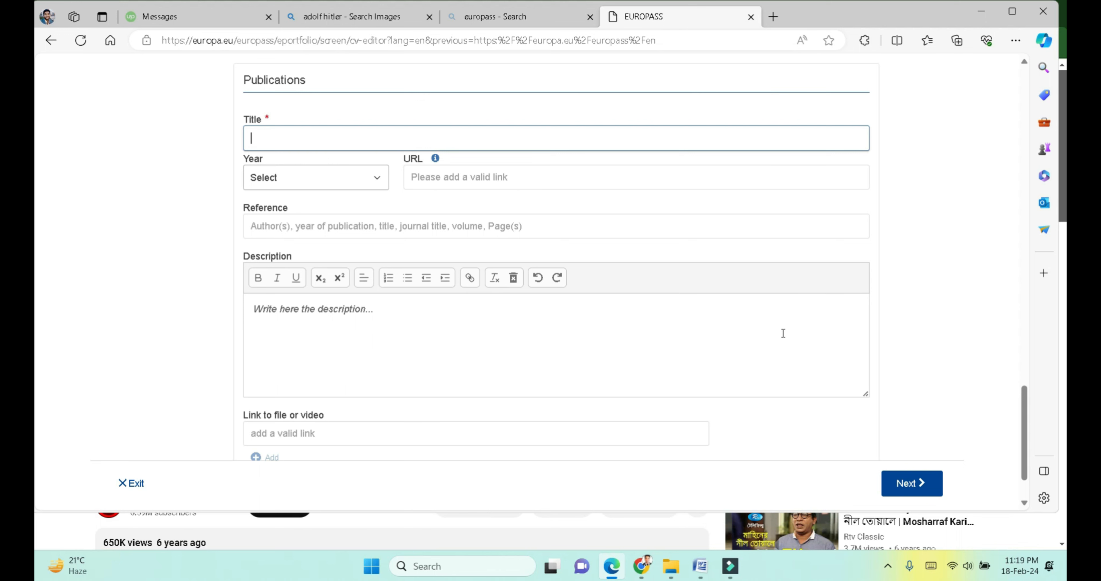
# Step: Search the web for the CV owner's name in a new tab and open their Google Scholar profile
pyautogui.click(773, 17)
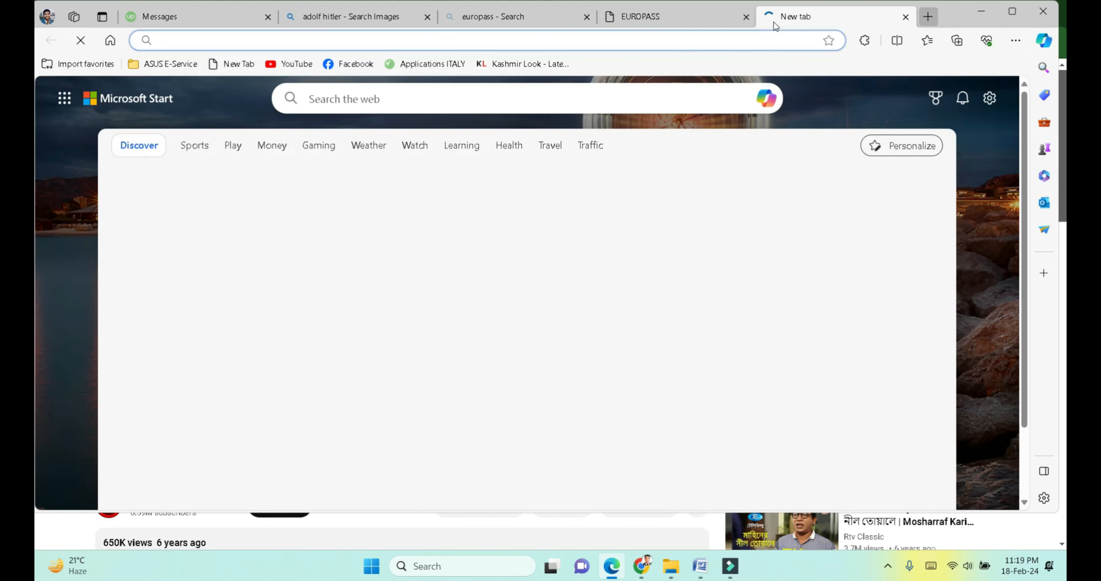
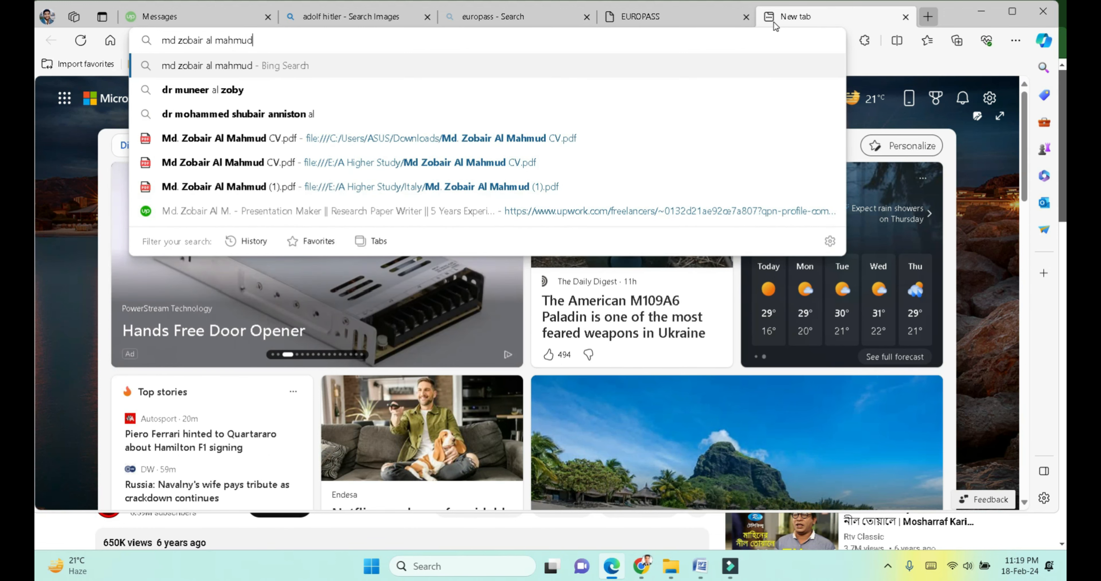
pyautogui.press('Return')
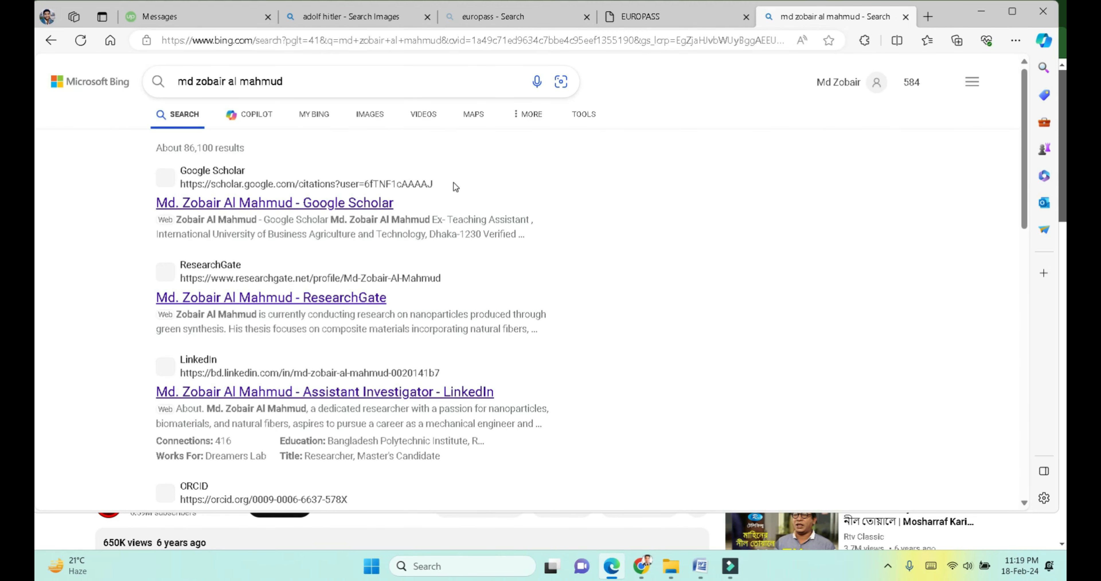
pyautogui.click(364, 203)
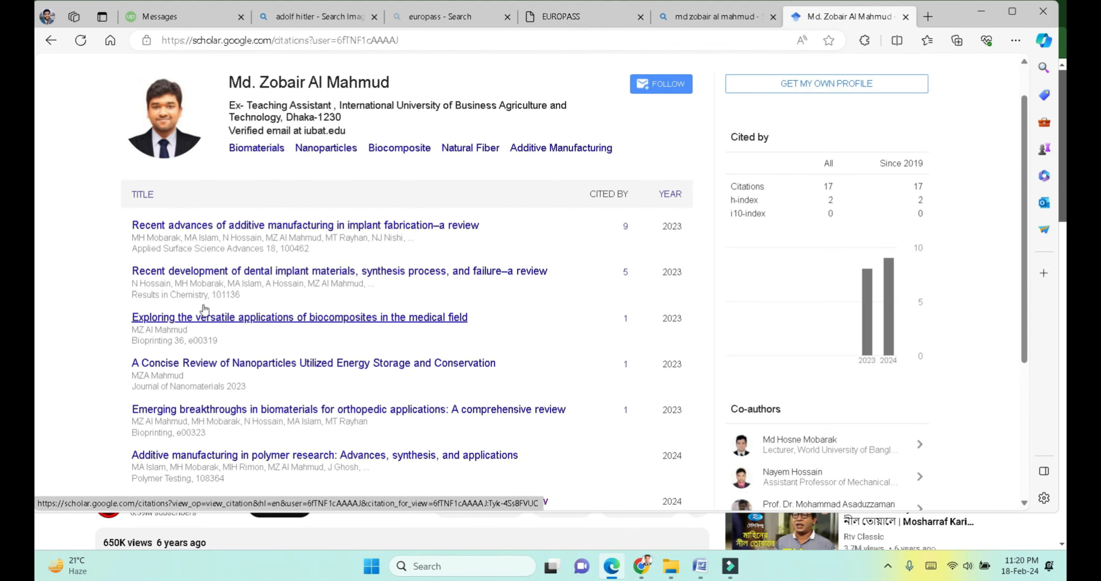
# Step: Open the first publication and copy its title, 'Recent advances of additive manufacturing in implant fabrication–a review'
pyautogui.click(339, 226)
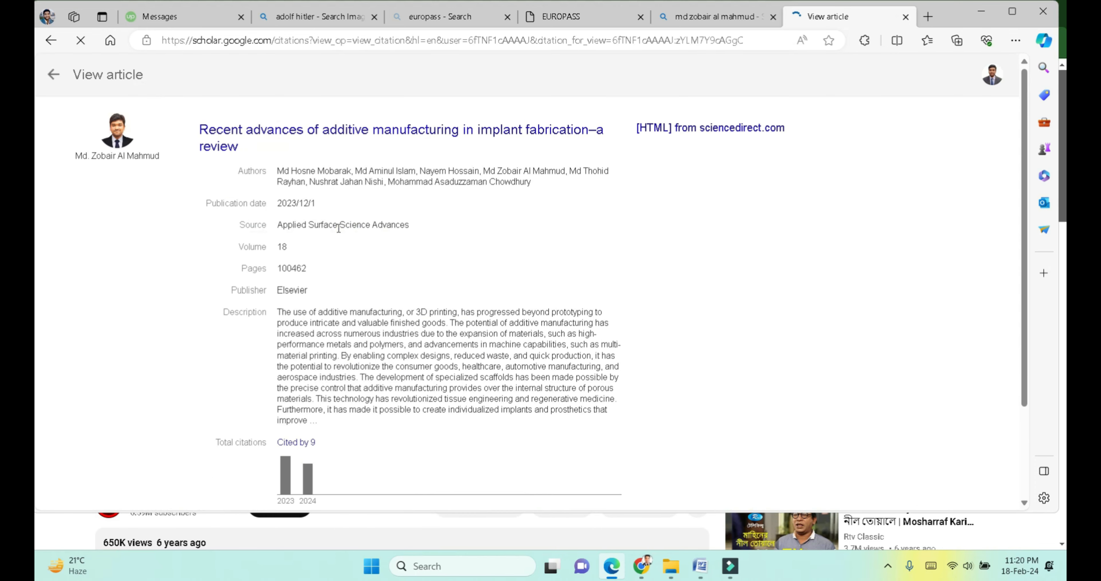
pyautogui.moveTo(263, 167); pyautogui.dragTo(201, 140)
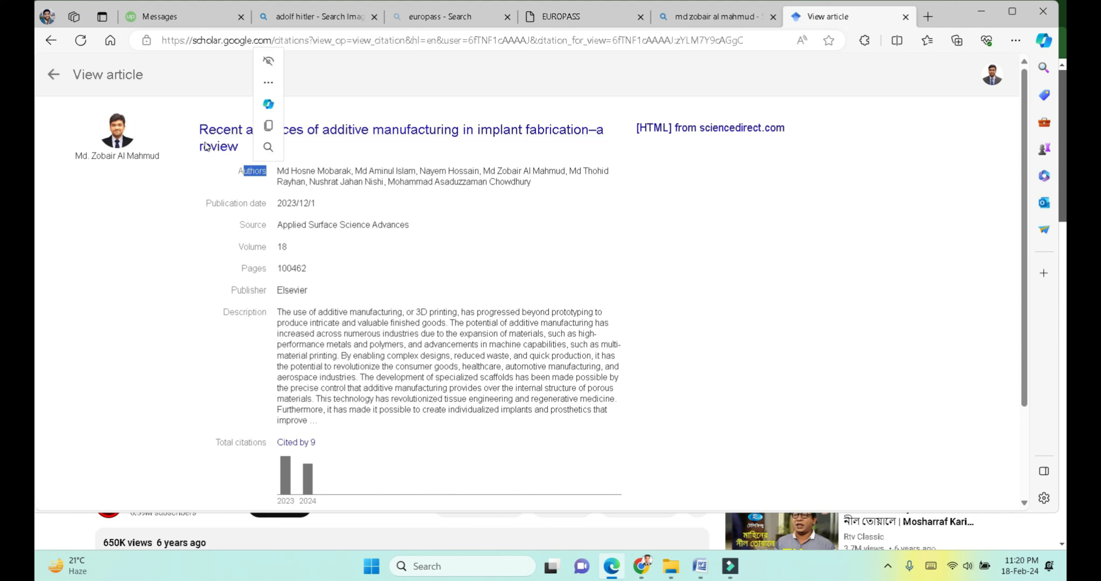
pyautogui.tripleClick(193, 130)
pyautogui.hotkey('ctrl', 'c')
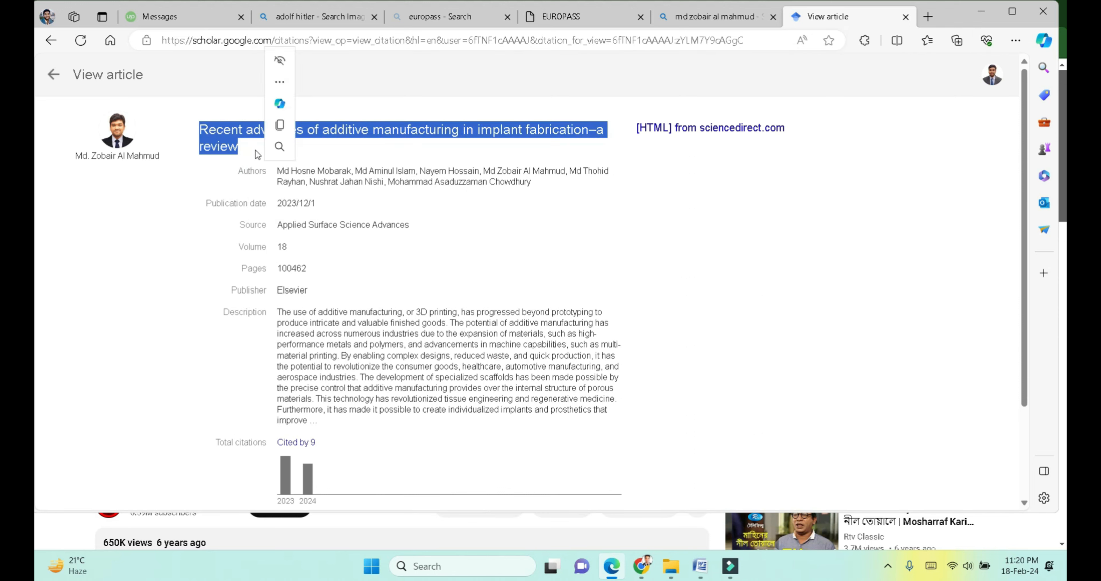
pyautogui.click(256, 152)
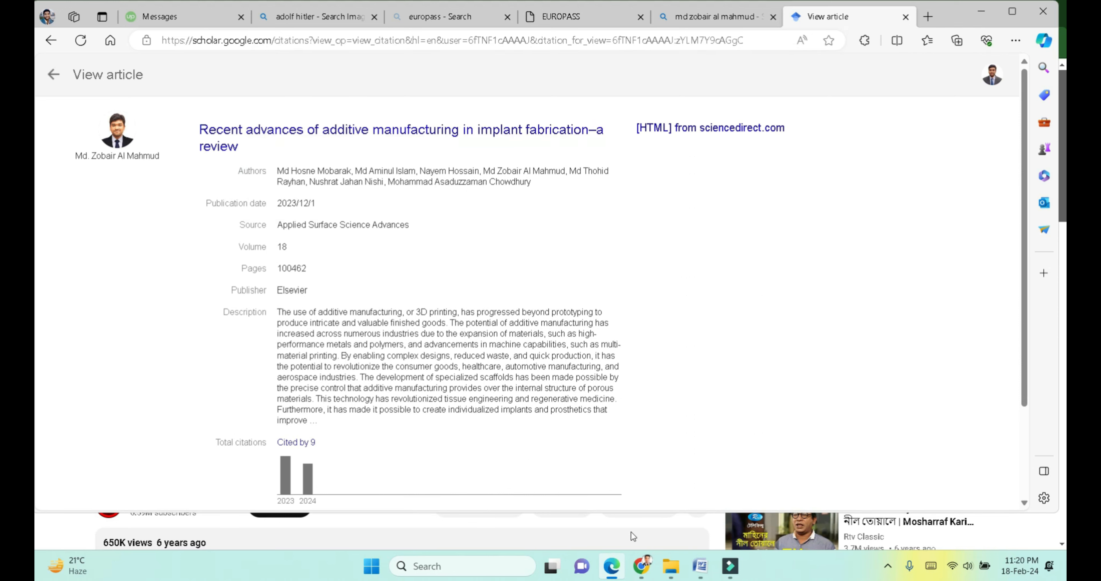
# Step: Paste the copied article title into the new publication and set its year to 2023
pyautogui.moveTo(651, 560)
pyautogui.click(556, 18)
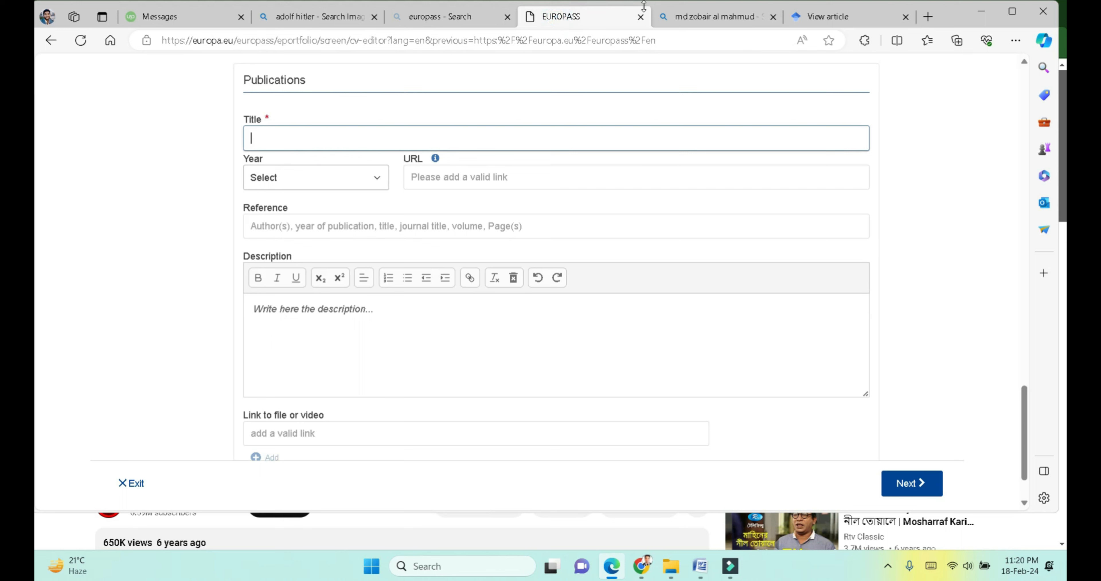
pyautogui.hotkey('ctrl', 'v')
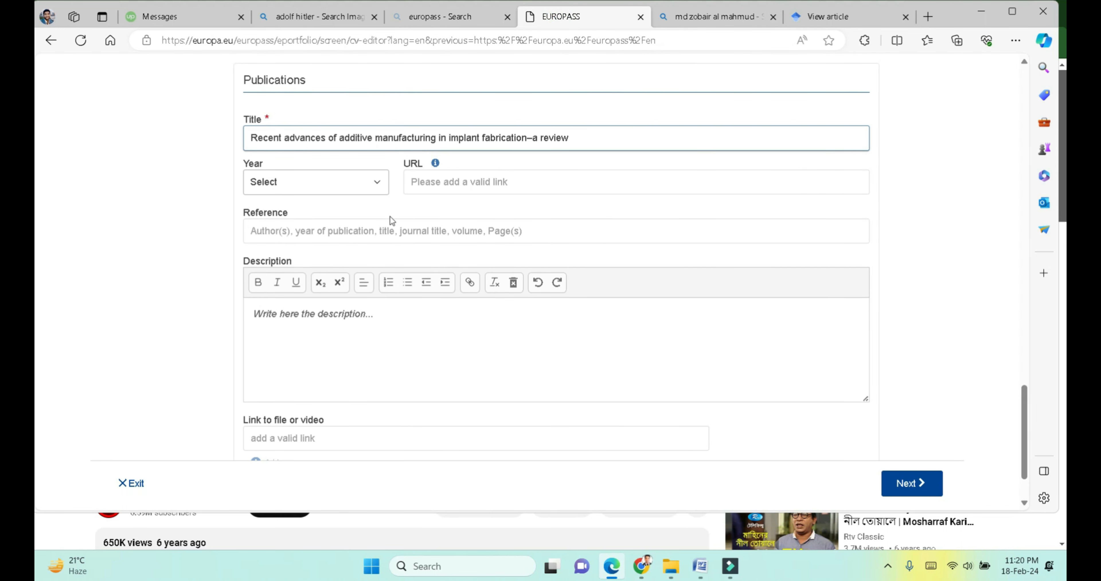
pyautogui.click(350, 183)
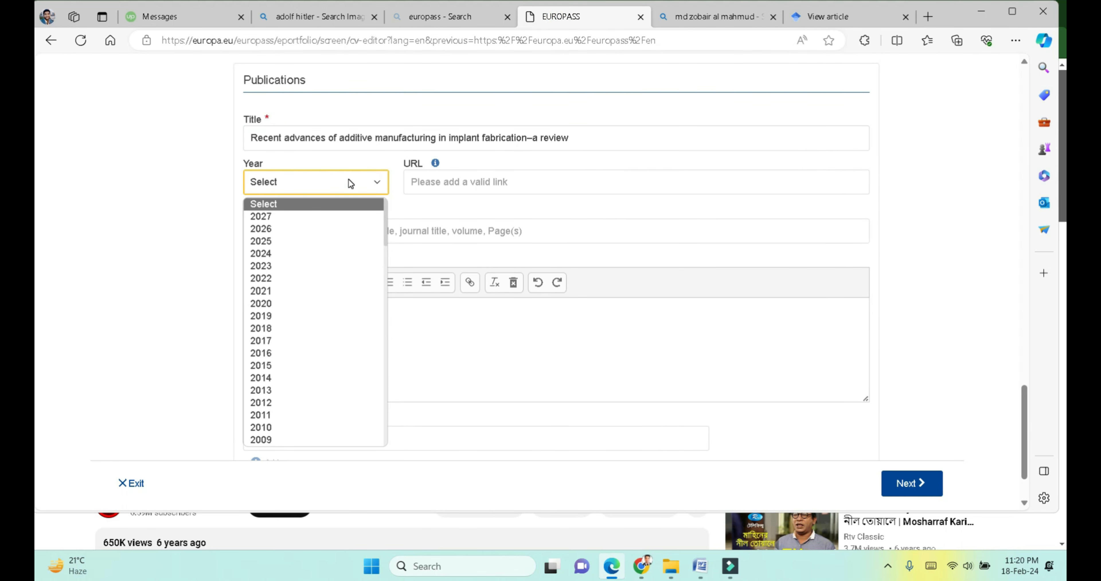
pyautogui.click(279, 267)
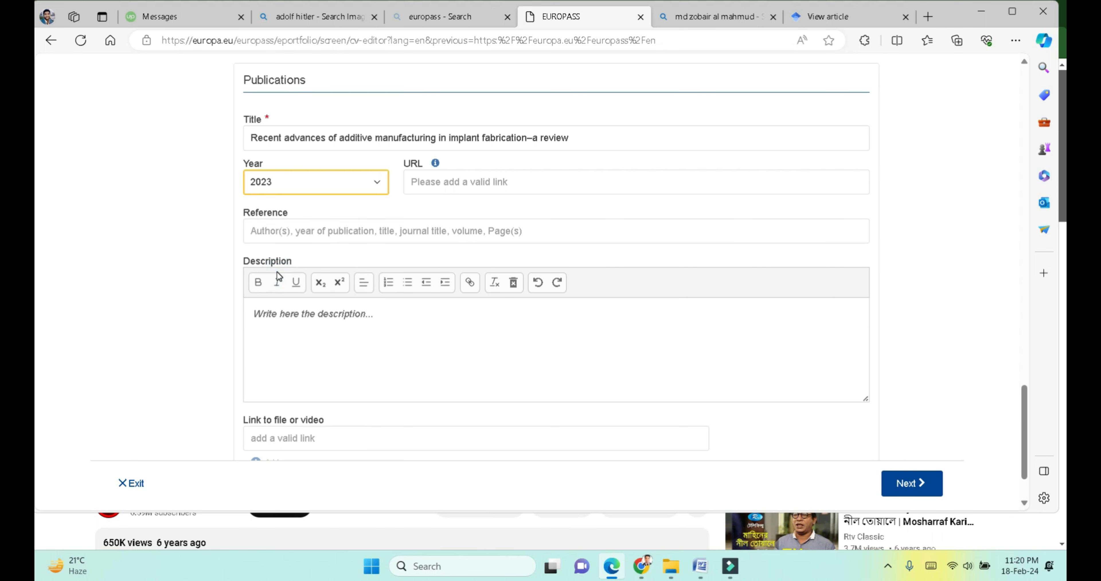
# Step: Correct the publication URL to rrrr.com, then go back to the Bing results tab
pyautogui.click(478, 176)
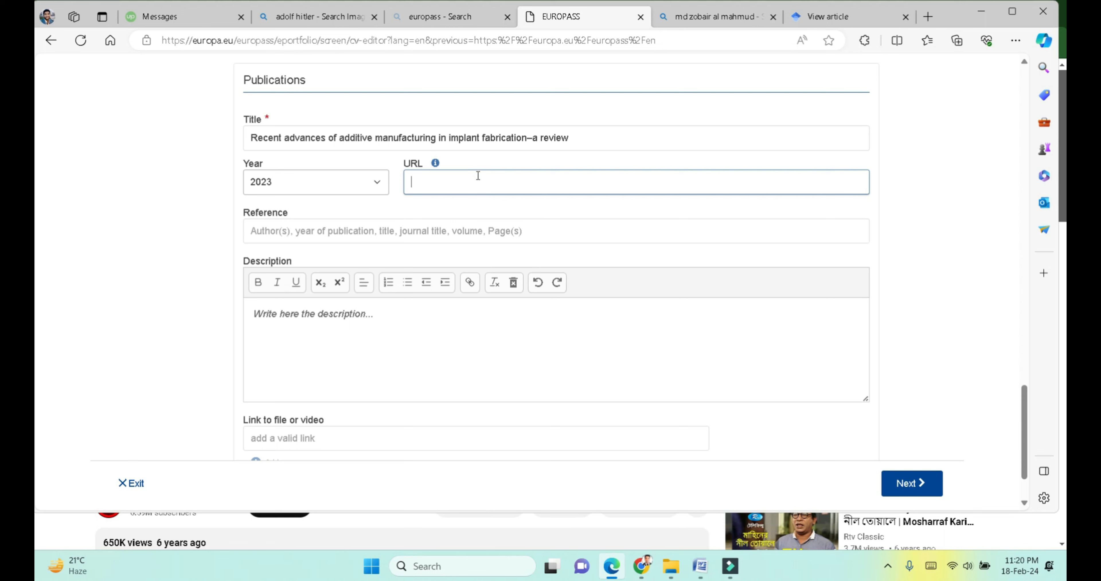
pyautogui.write('rrrr')
pyautogui.click(433, 230)
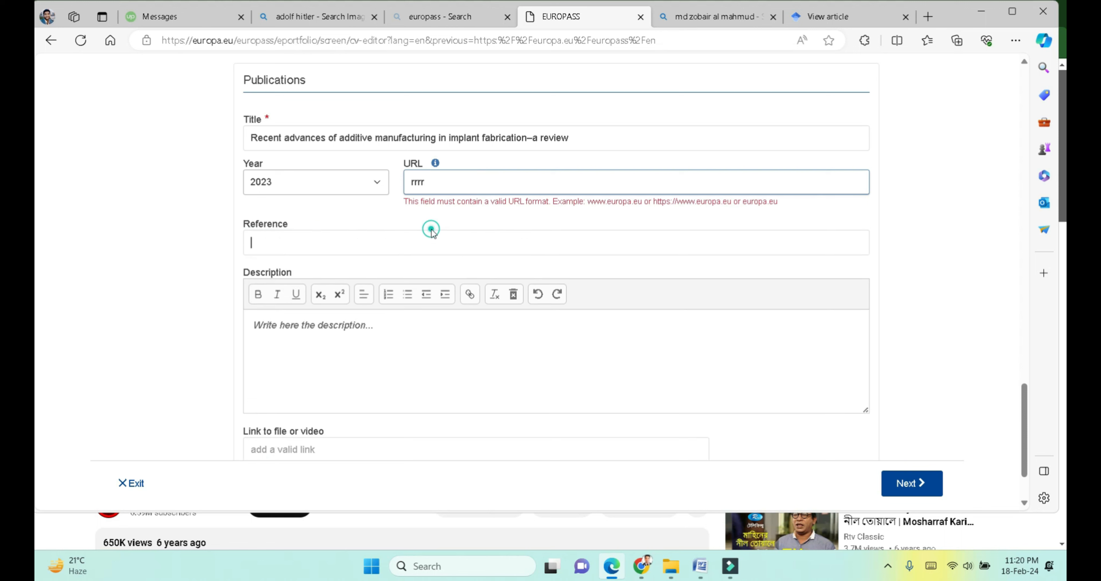
pyautogui.click(446, 185)
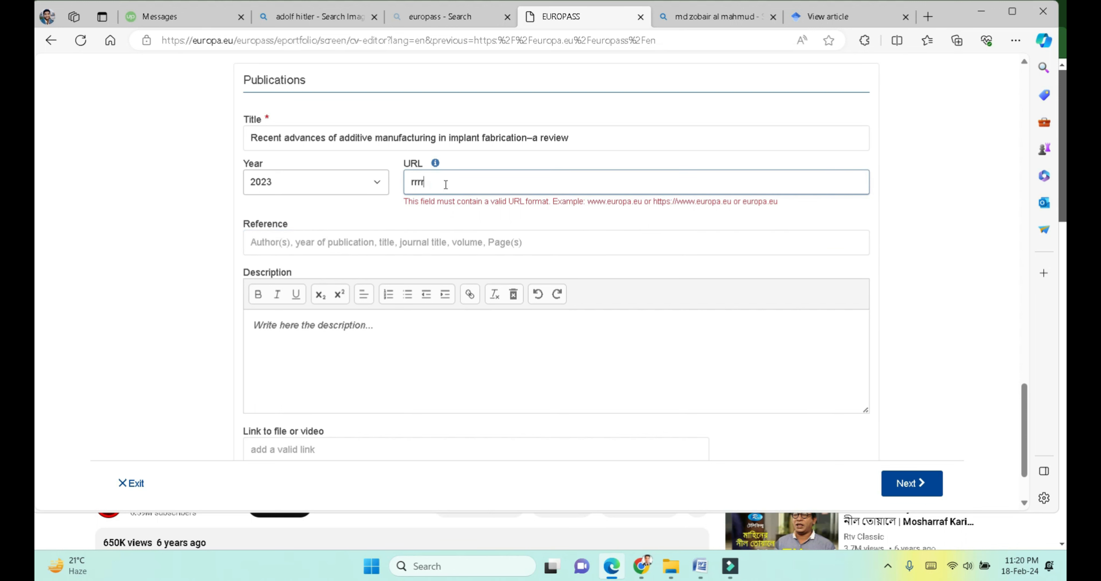
pyautogui.write('.com')
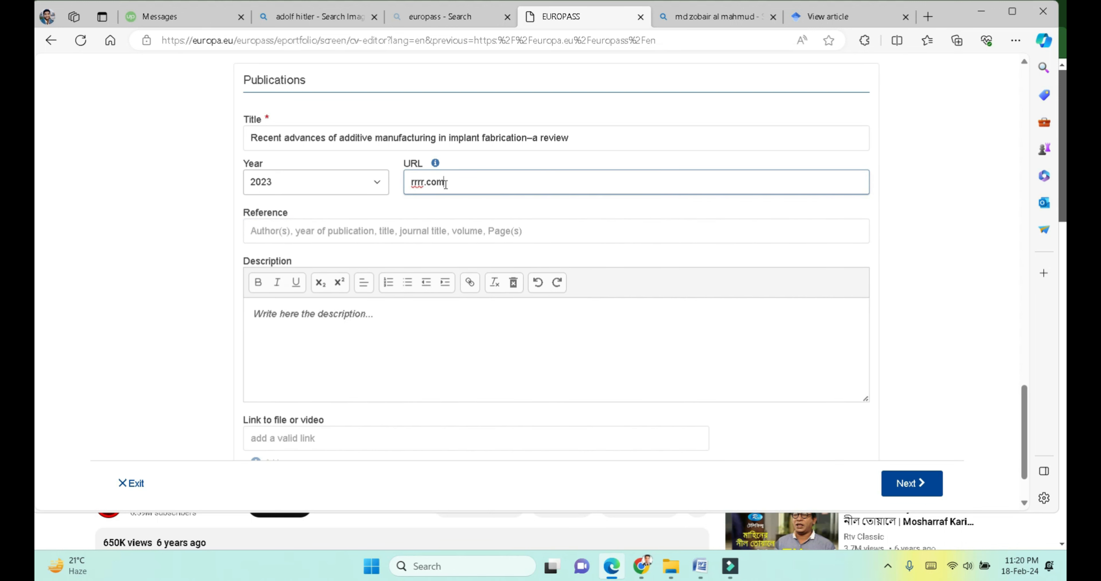
pyautogui.click(393, 224)
pyautogui.scroll(-1, 393, 225)
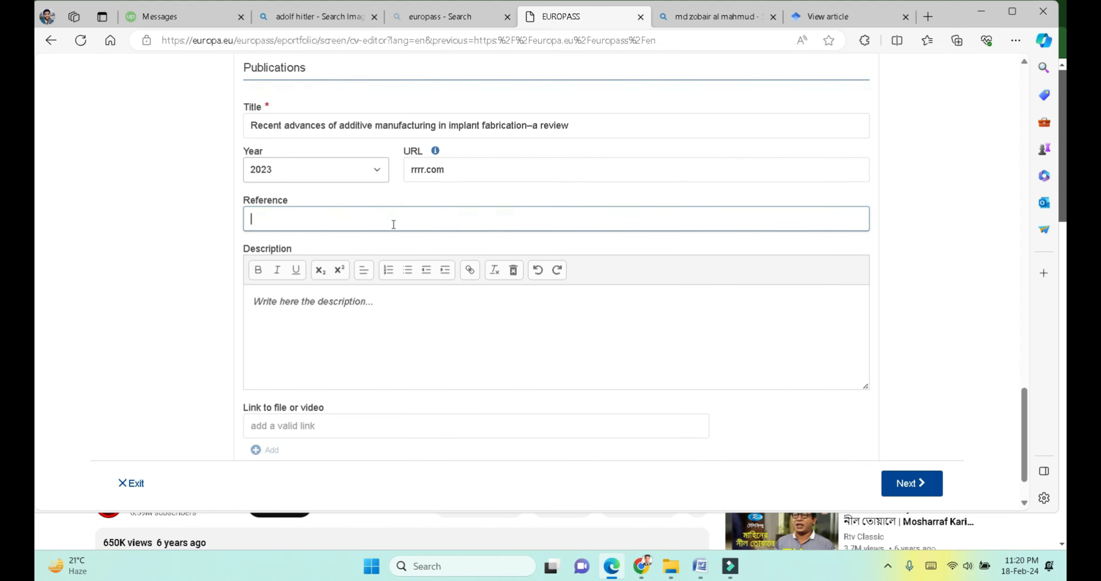
pyautogui.click(328, 314)
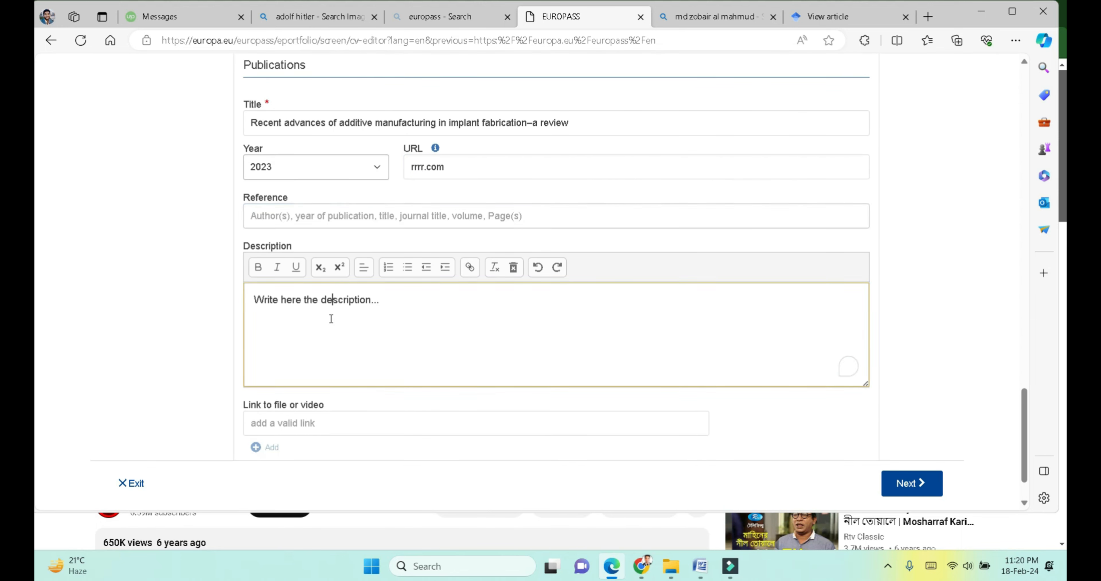
pyautogui.click(317, 216)
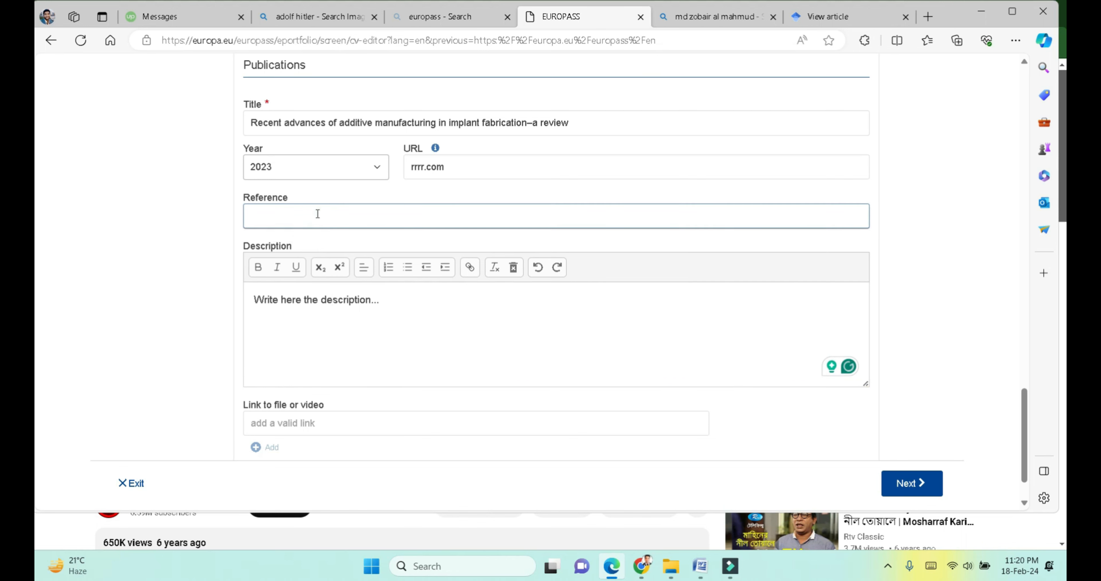
pyautogui.click(314, 294)
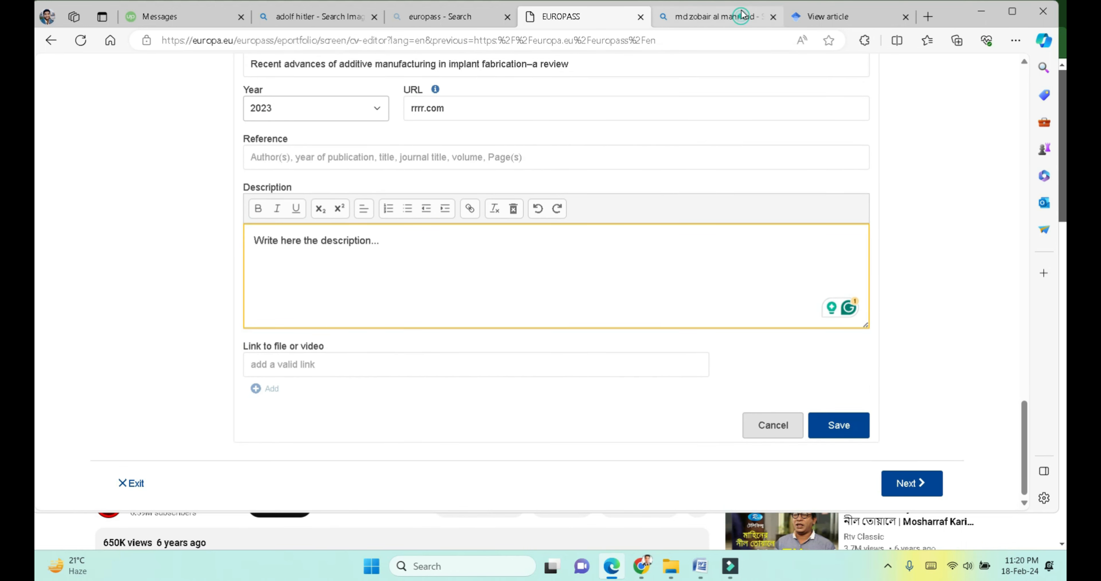
pyautogui.click(726, 17)
pyautogui.click(831, 12)
# Step: Copy the opening part of the article's description from its Google Scholar page
pyautogui.click(832, 11)
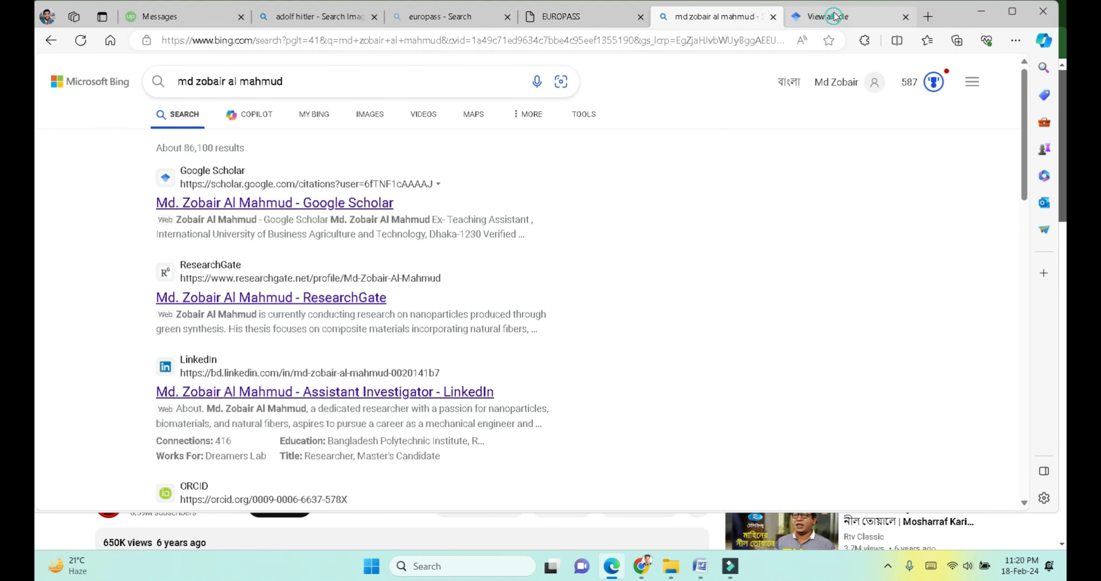
pyautogui.moveTo(282, 312); pyautogui.dragTo(316, 392)
pyautogui.hotkey('ctrl', 'c')
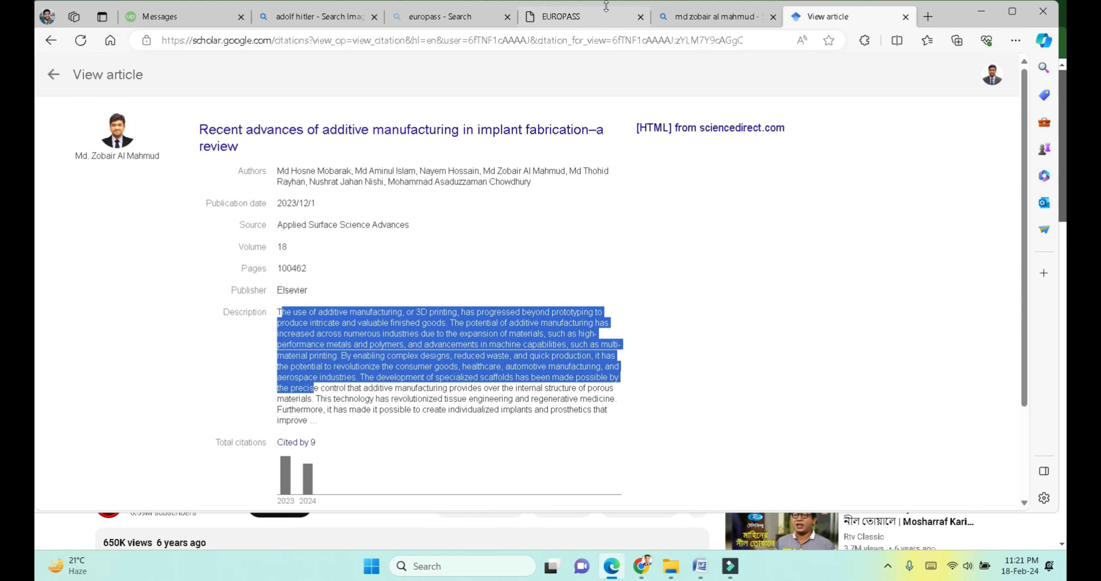
pyautogui.click(577, 18)
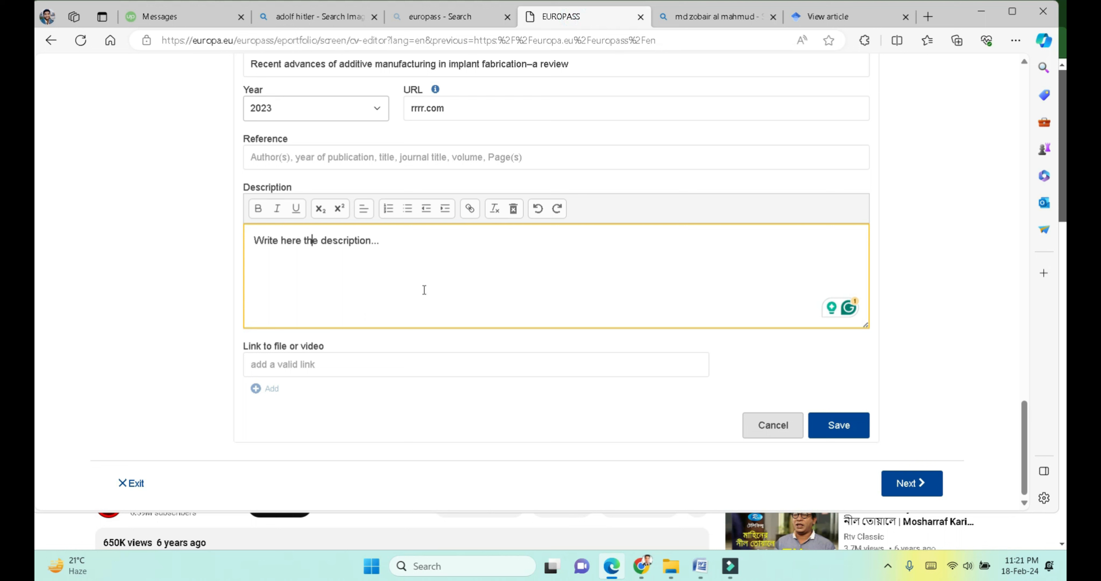
# Step: Paste the copied abstract as the publication description and save the entry
pyautogui.hotkey('ctrl', 'v')
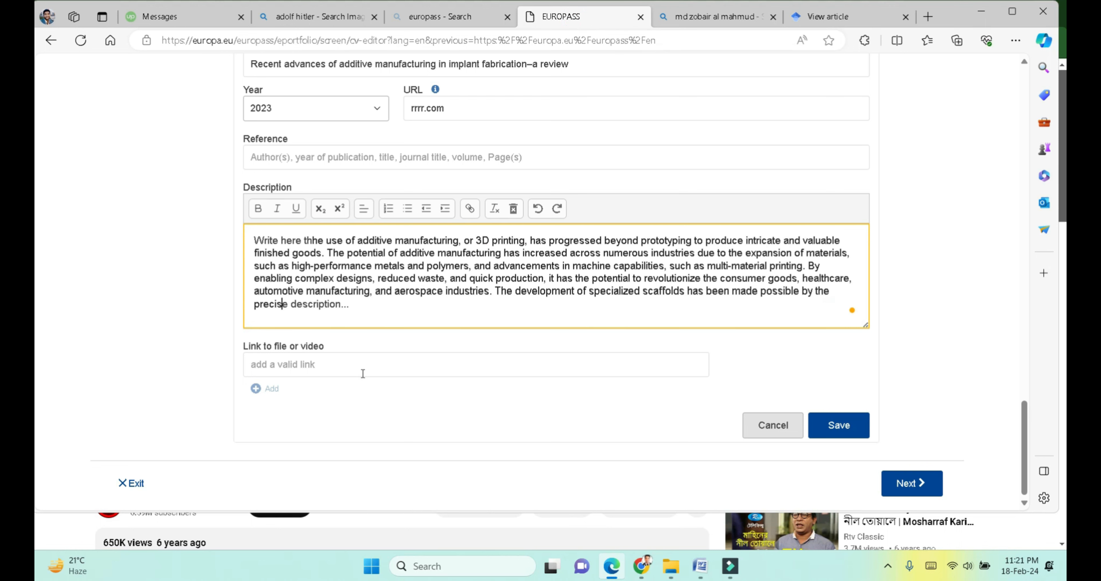
pyautogui.click(831, 425)
pyautogui.click(831, 425)
# Step: Add a new Volunteering section to the CV
pyautogui.click(830, 423)
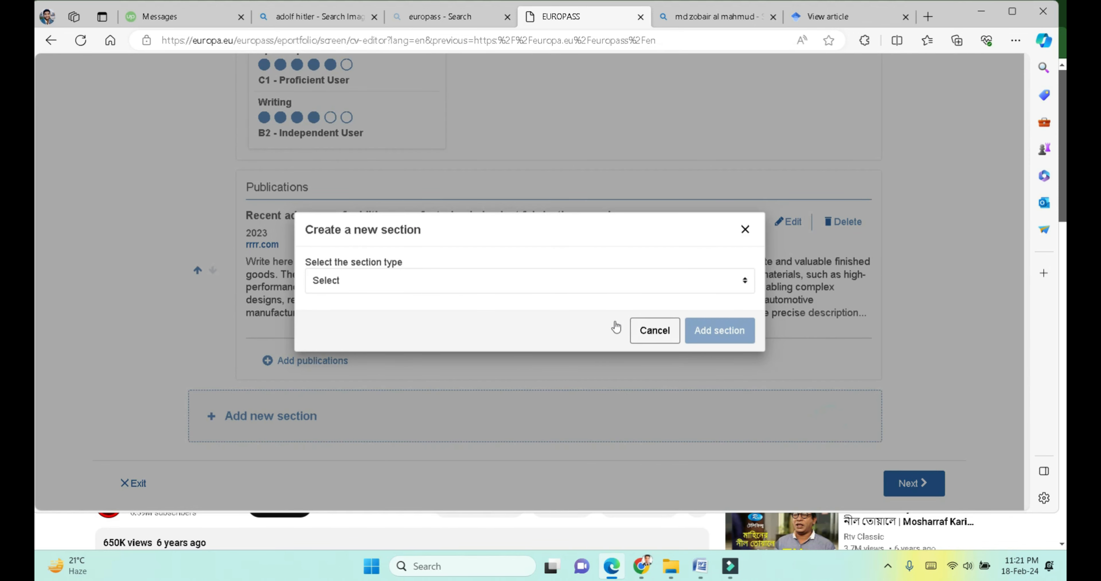
pyautogui.click(541, 283)
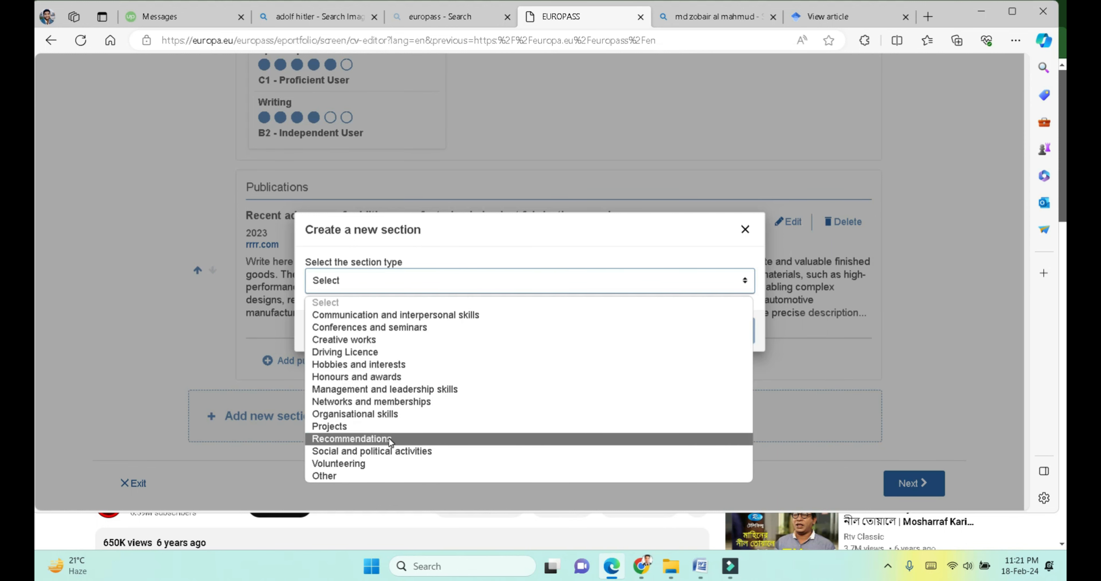
pyautogui.click(353, 465)
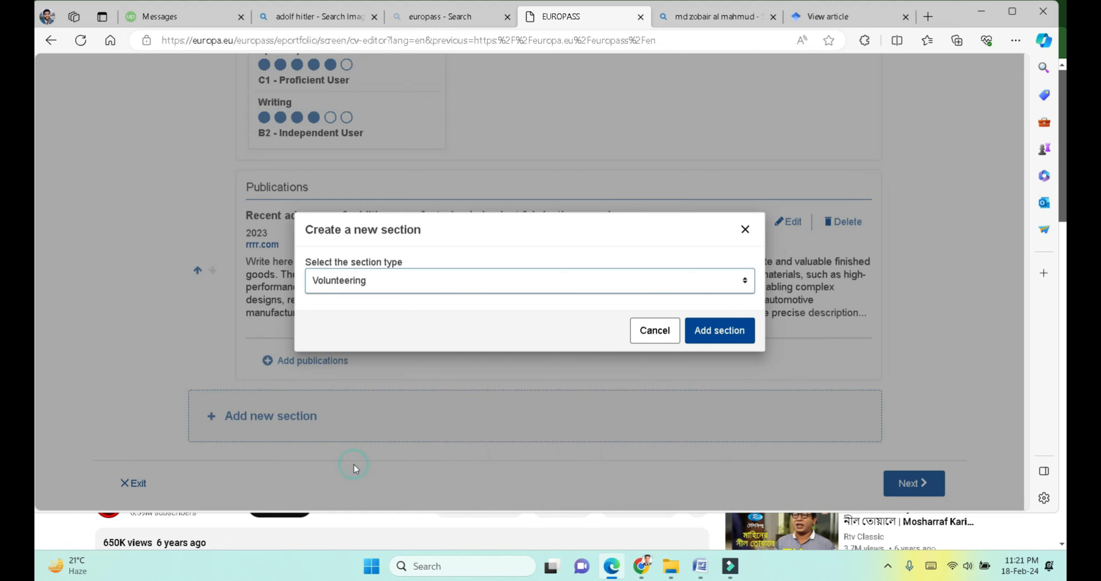
pyautogui.click(723, 332)
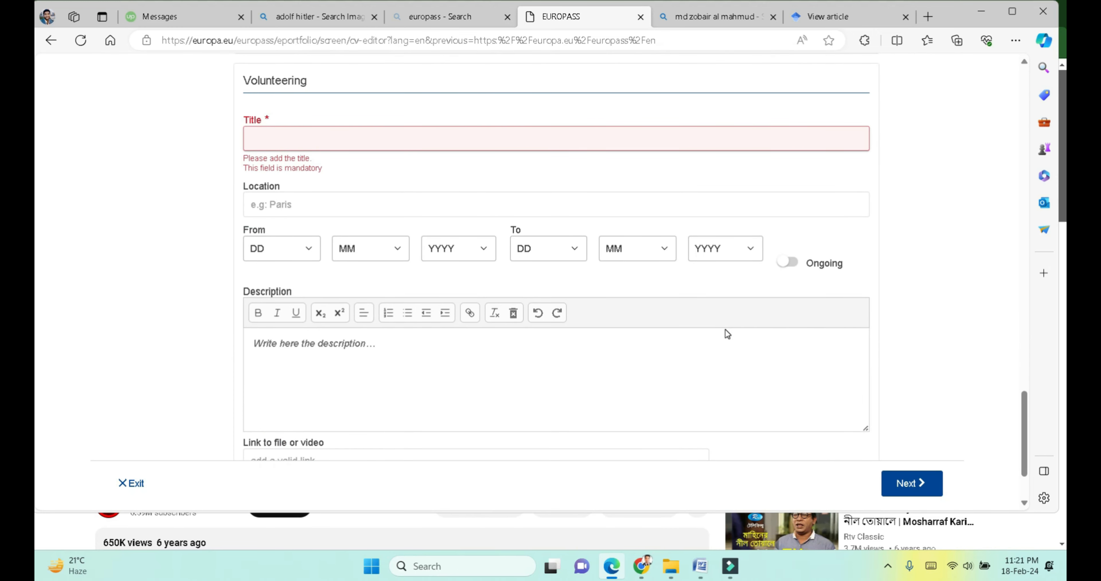
# Step: Enter volunteering title 'Academic Officer' with location Dhaka
pyautogui.scroll(2, 727, 332)
pyautogui.write('A')
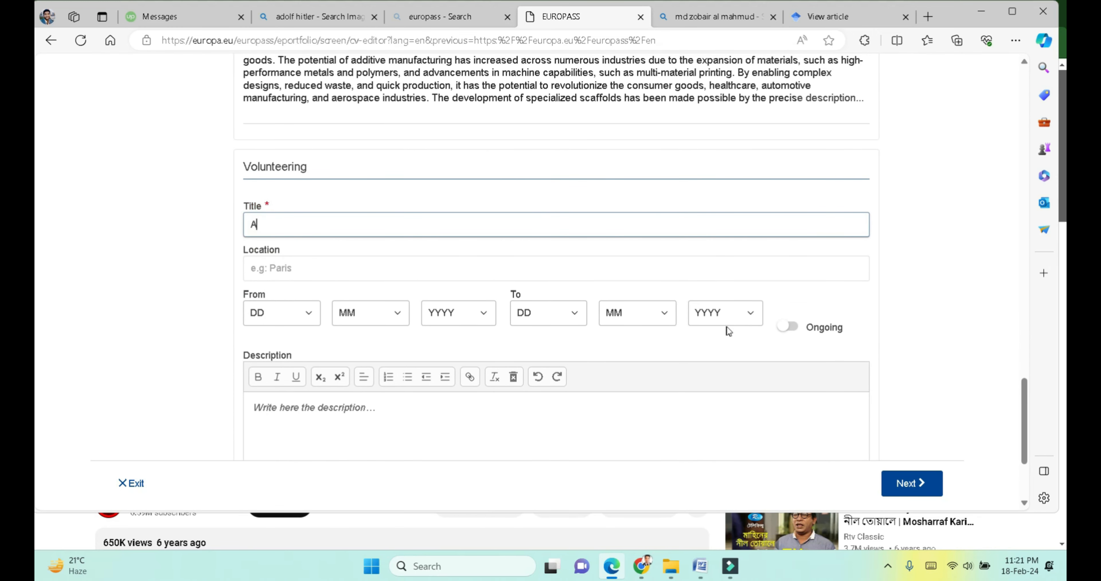
pyautogui.write('cademic Officer')
pyautogui.click(396, 264)
pyautogui.write('d')
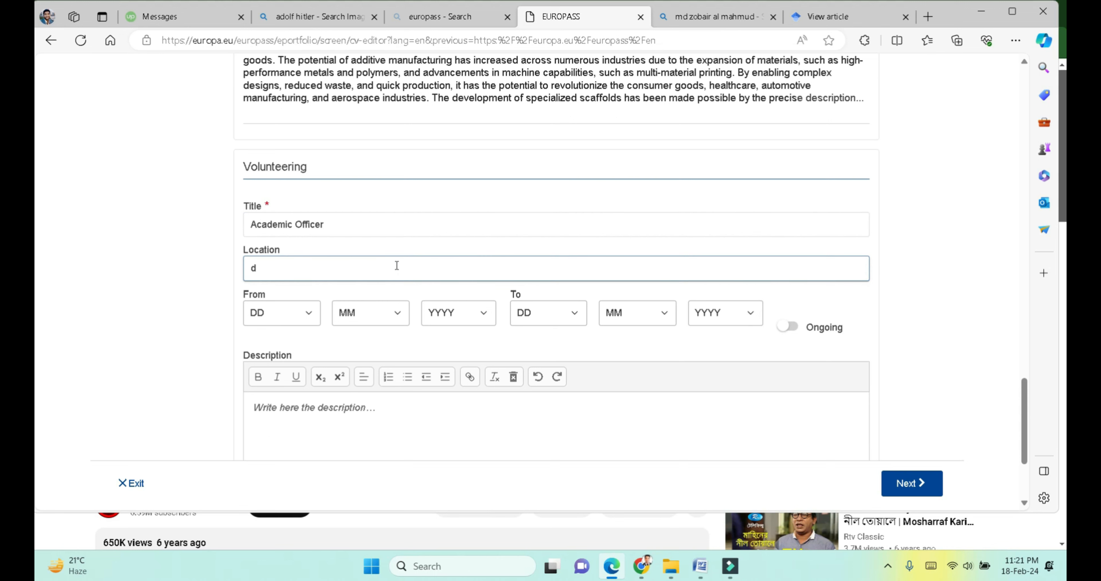
pyautogui.write('Dhaka')
pyautogui.scroll(-4, 299, 298)
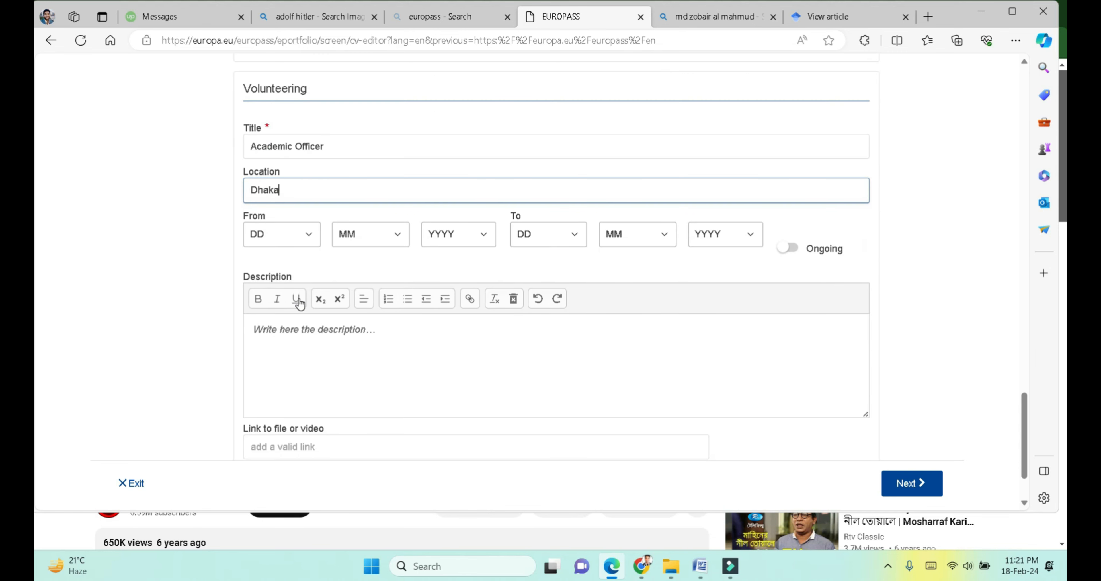
pyautogui.scroll(3, 301, 304)
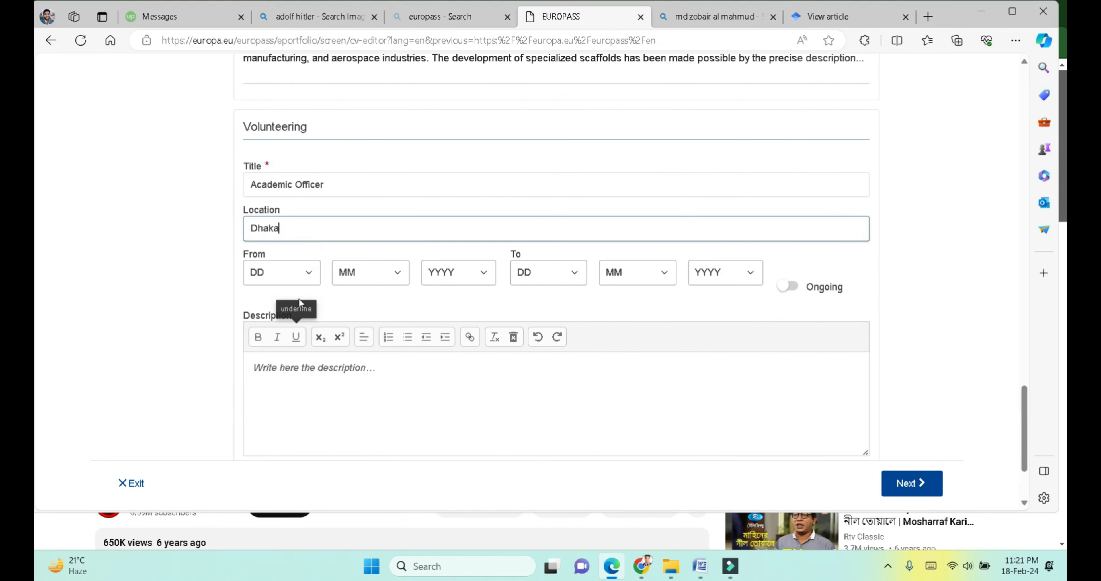
pyautogui.click(334, 374)
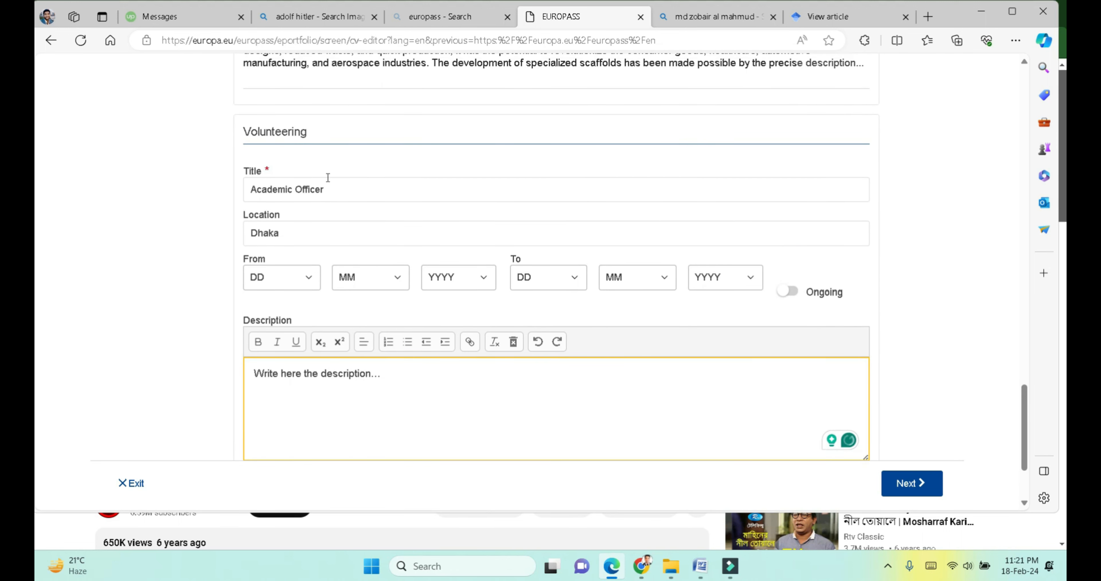
# Step: Extend the title to 'Academic Officer, IMeche IUBAT Chapter' and save the volunteering entry
pyautogui.click(336, 192)
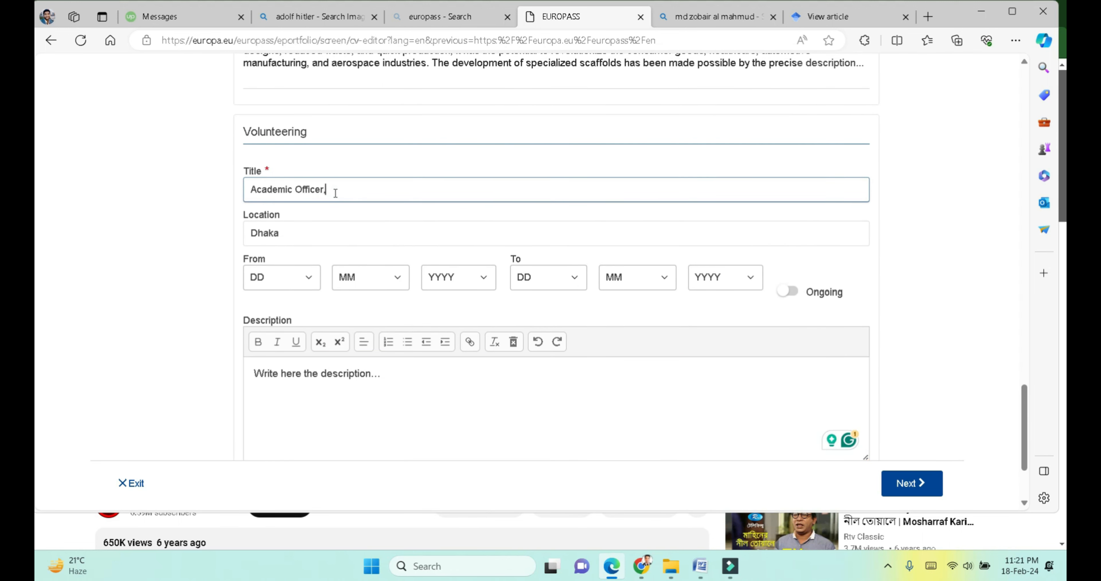
pyautogui.write('Imeche')
pyautogui.press('BackSpace')
pyautogui.press('BackSpace')
pyautogui.press('BackSpace')
pyautogui.press('BackSpace')
pyautogui.write('d')
pyautogui.press('BackSpace')
pyautogui.write('Meche ')
pyautogui.write('IUBAT ')
pyautogui.write('Chs')
pyautogui.write('pter')
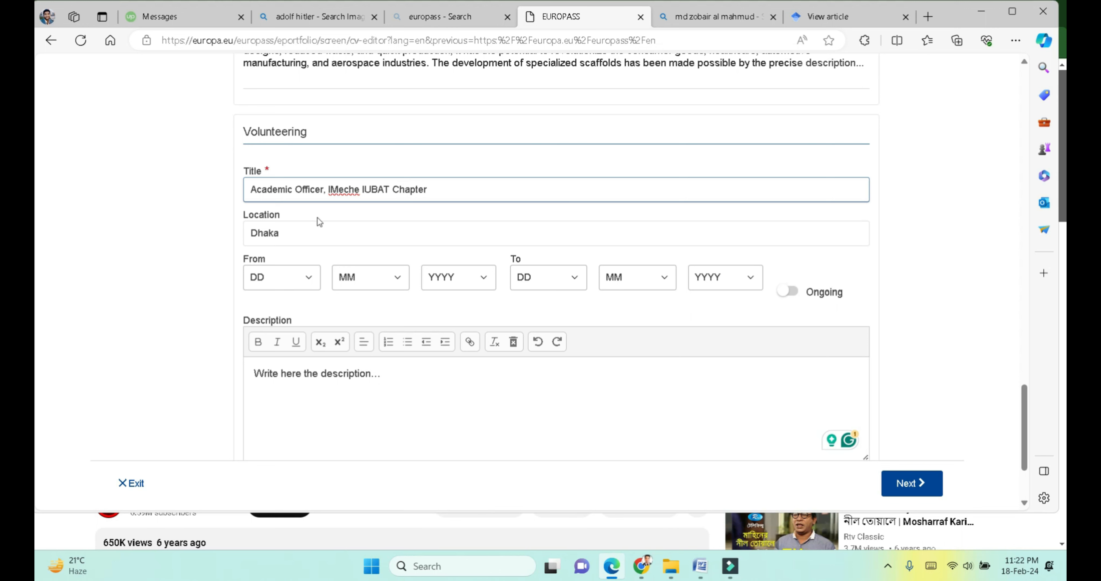
pyautogui.scroll(-3, 295, 299)
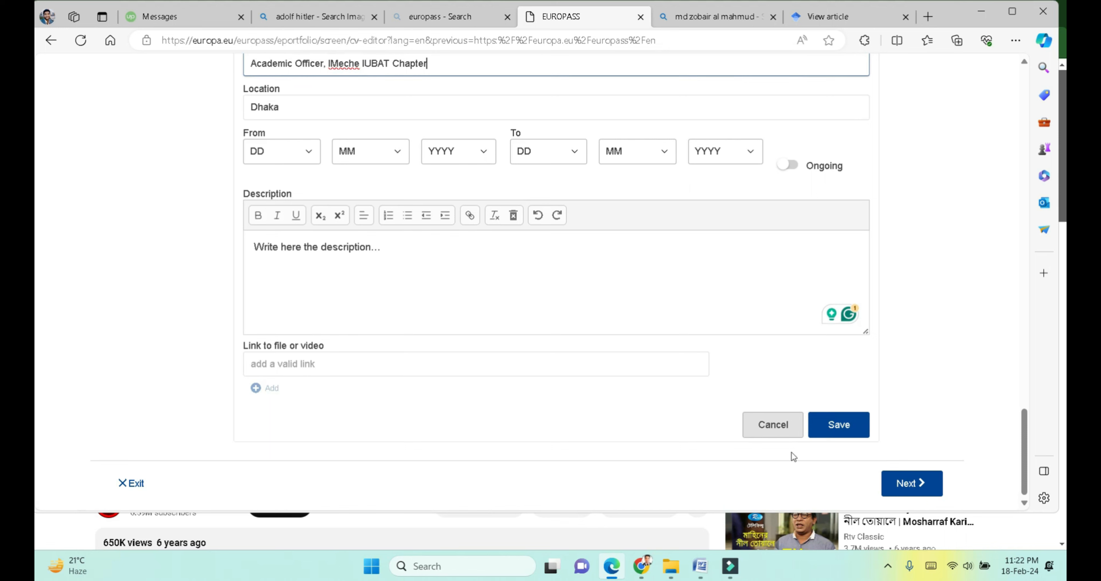
pyautogui.click(840, 426)
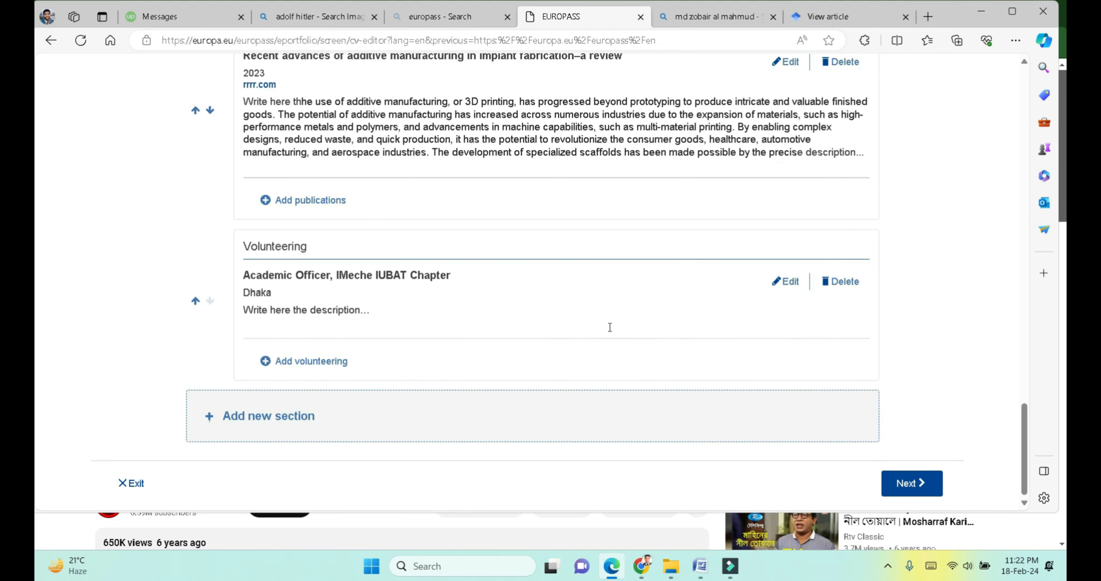
pyautogui.scroll(15, 610, 328)
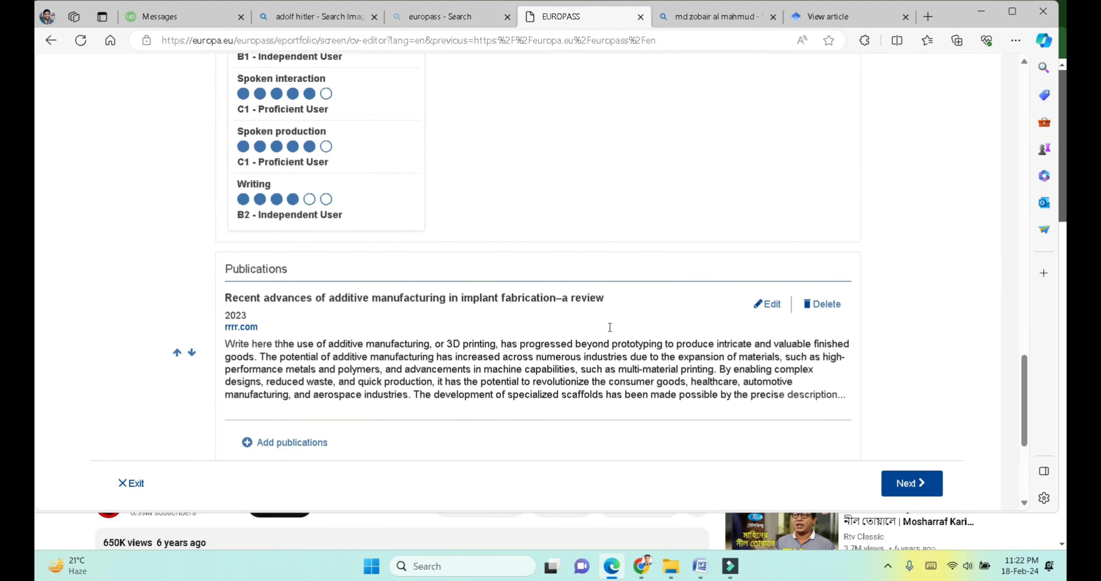
pyautogui.scroll(8, 609, 327)
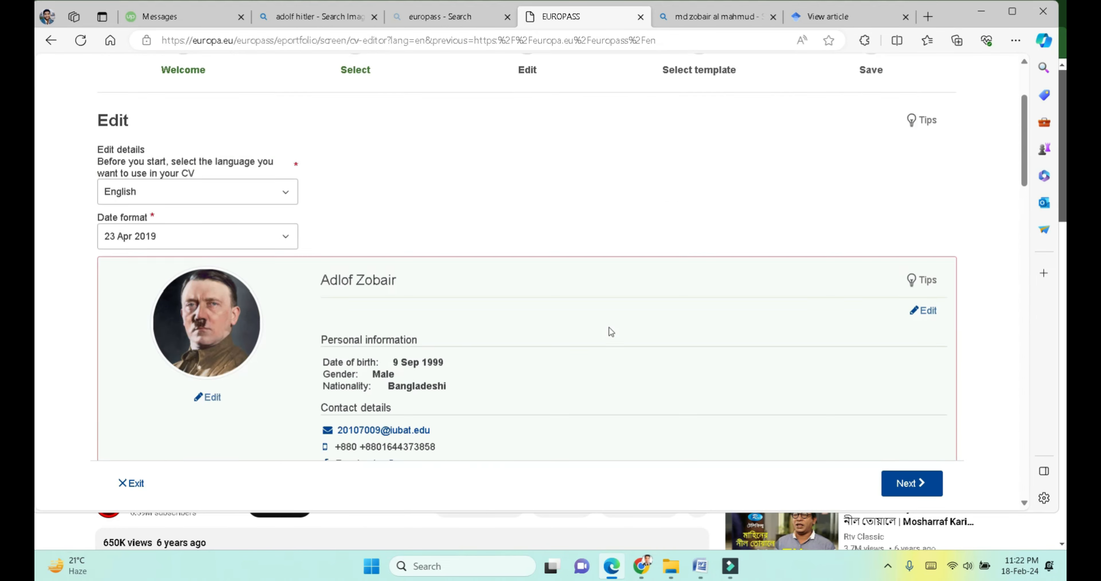
pyautogui.scroll(-20, 609, 327)
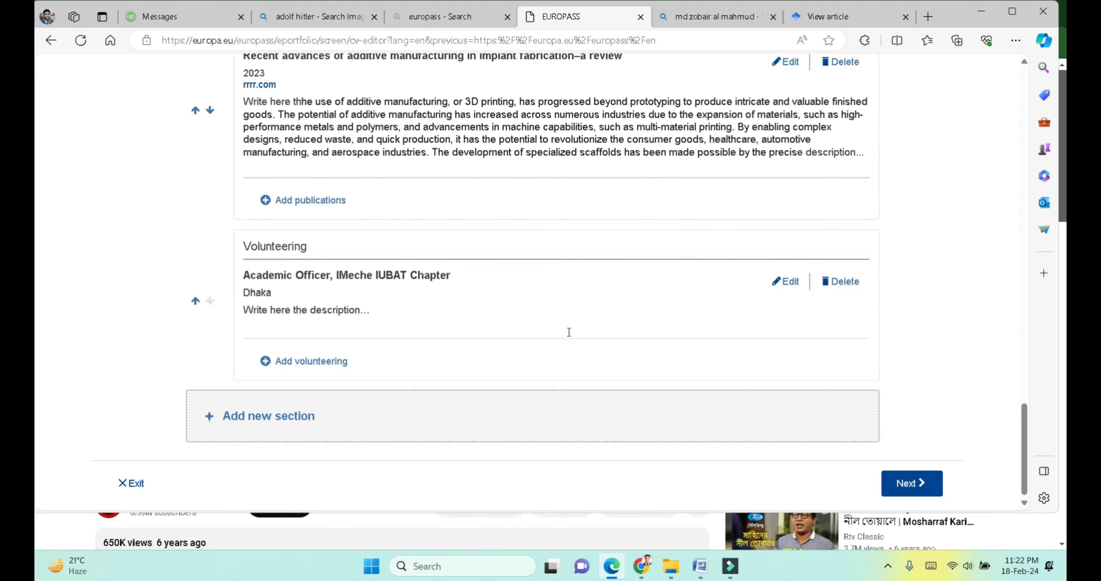
pyautogui.click(302, 419)
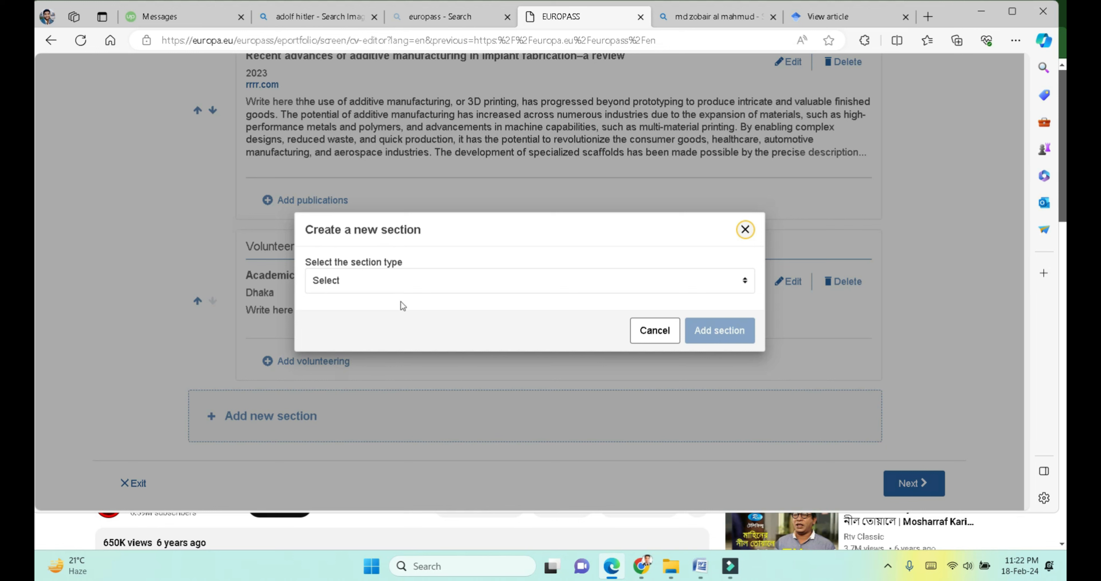
# Step: Add a Recommendations section and fill in the referee's full name
pyautogui.click(406, 286)
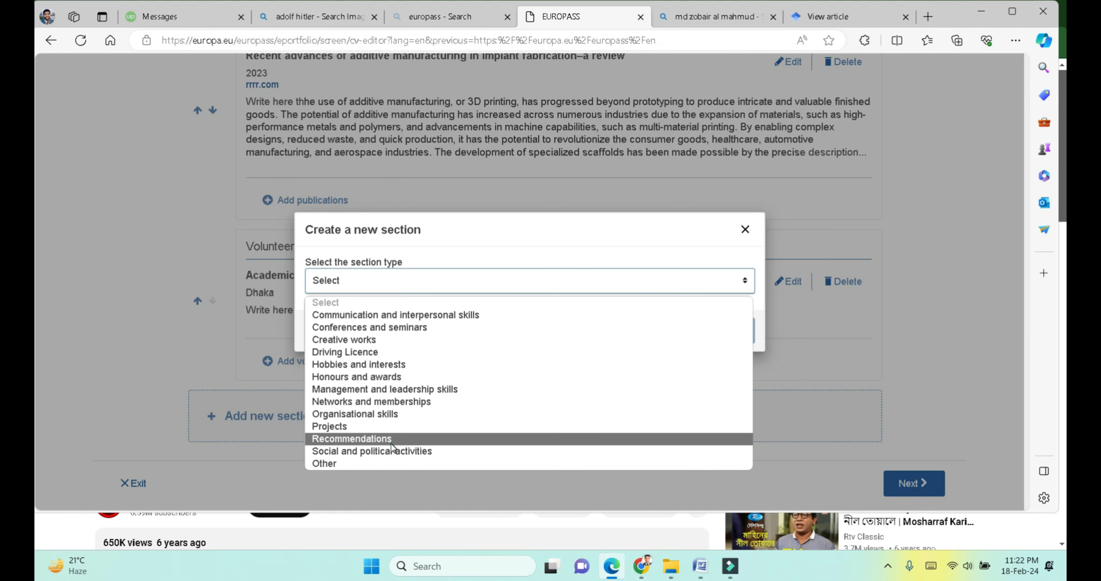
pyautogui.click(351, 439)
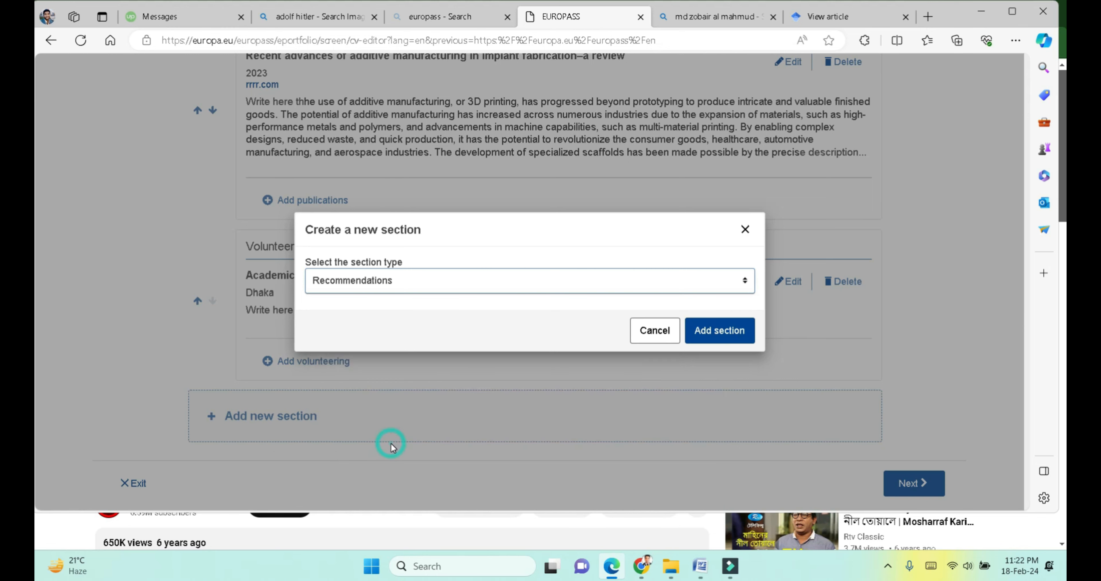
pyautogui.click(732, 331)
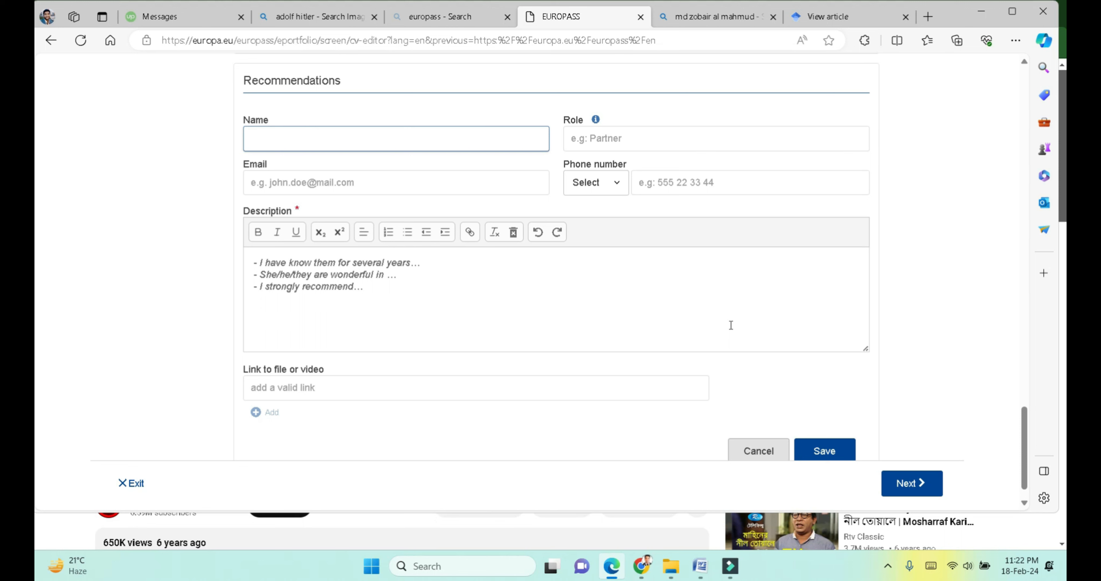
pyautogui.write('Md H')
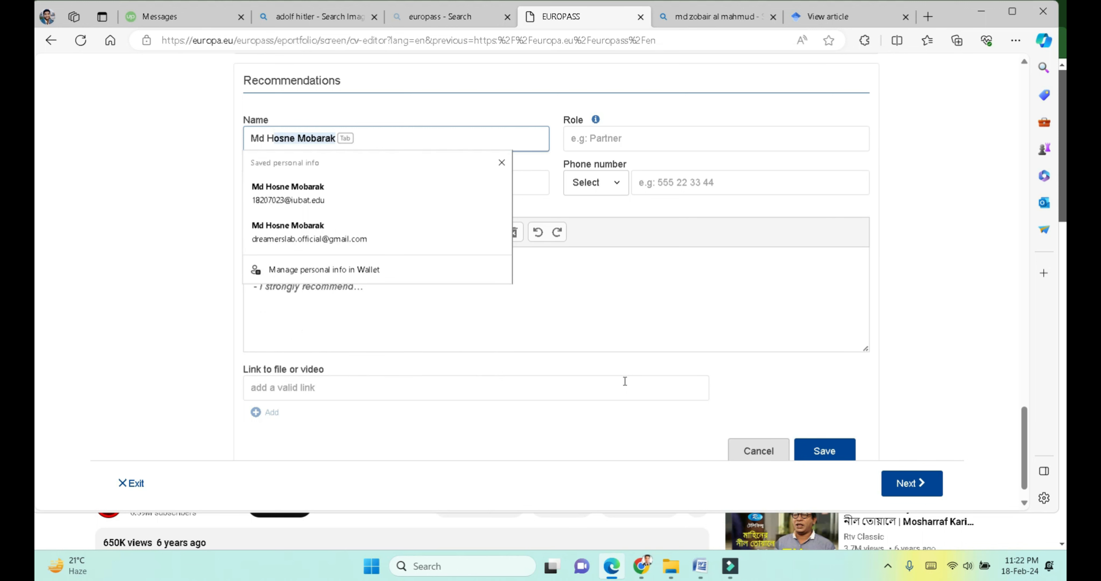
pyautogui.press('Escape')
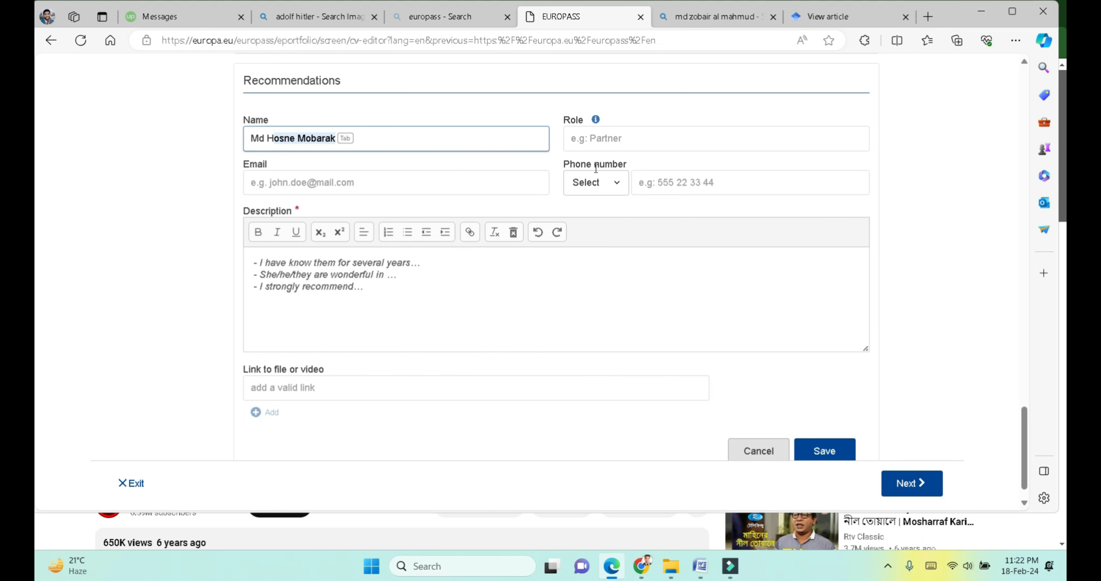
pyautogui.press('Tab')
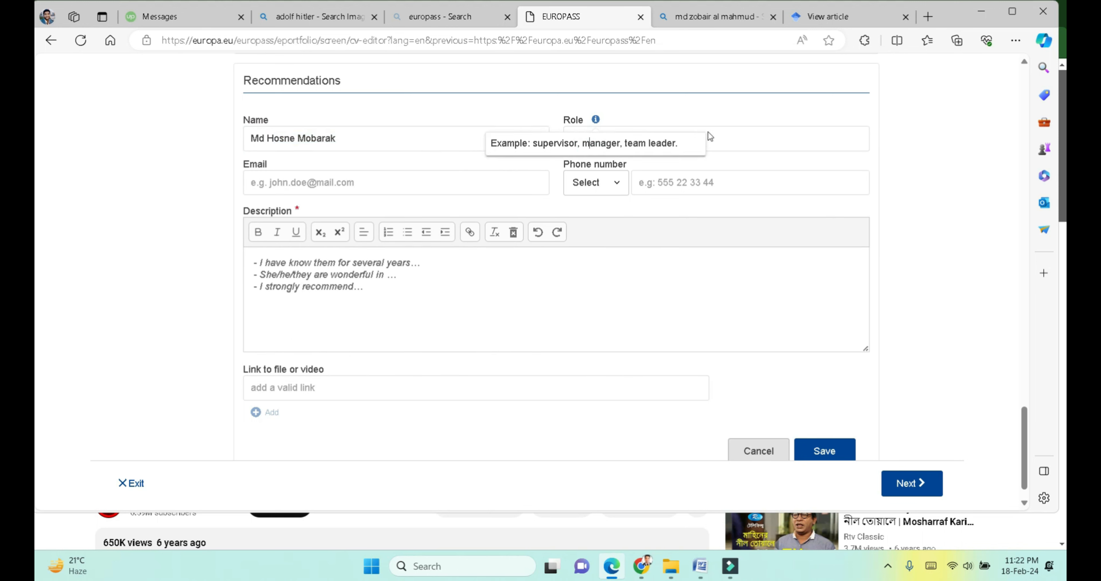
# Step: Give the referee role Lecturer and an iubat e-mail, keep the template description, and save
pyautogui.click(644, 137)
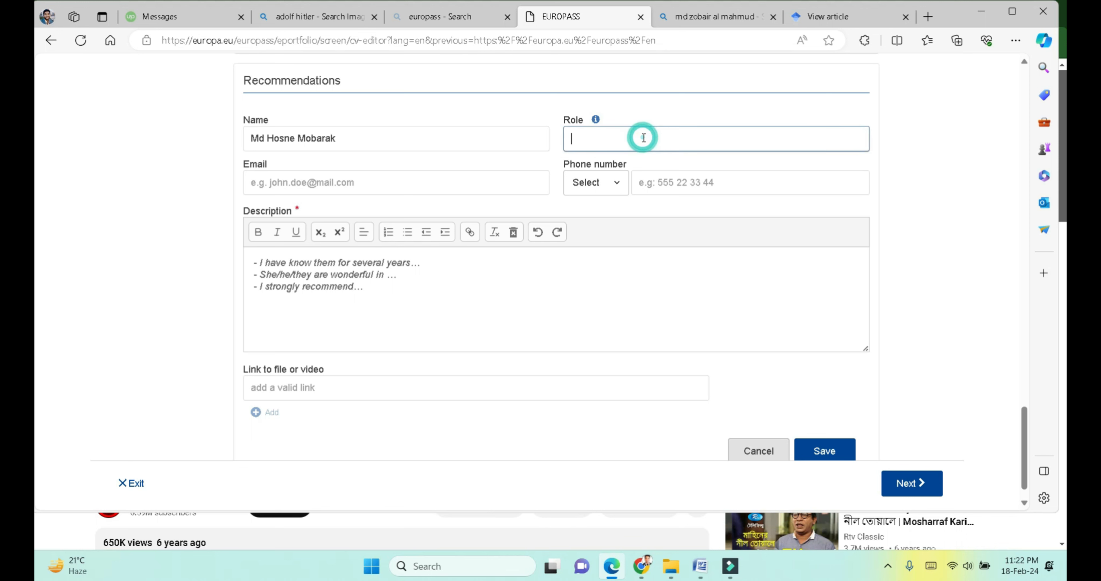
pyautogui.write('Ch')
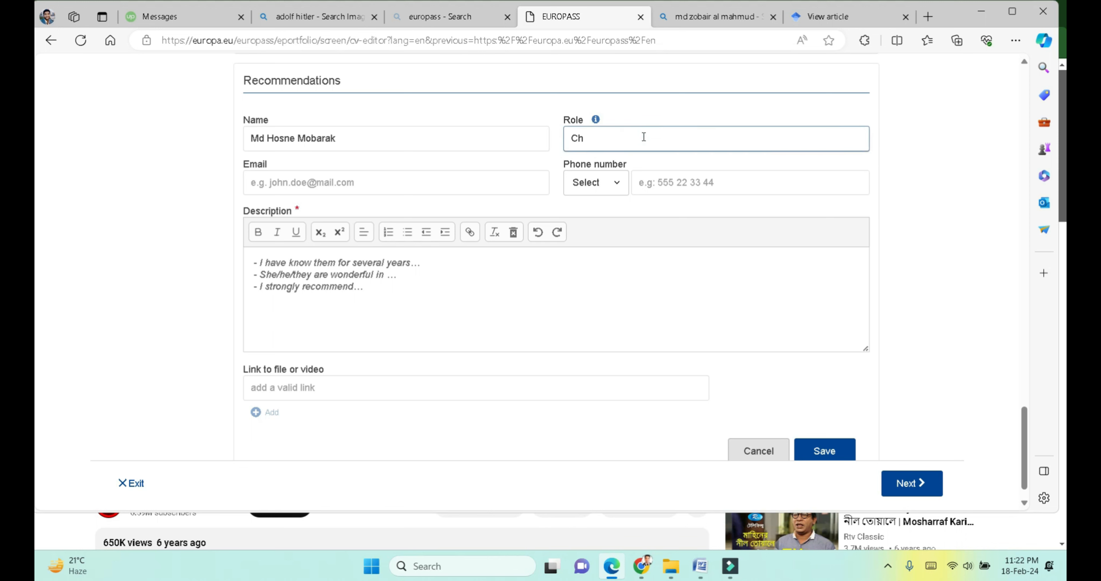
pyautogui.write('Led')
pyautogui.write('turer')
pyautogui.click(451, 179)
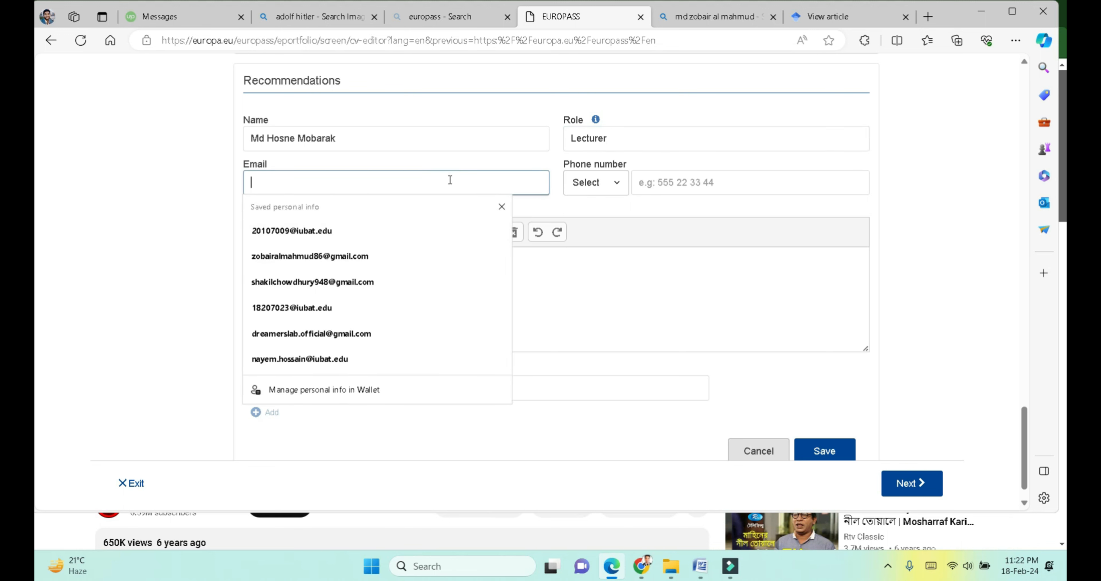
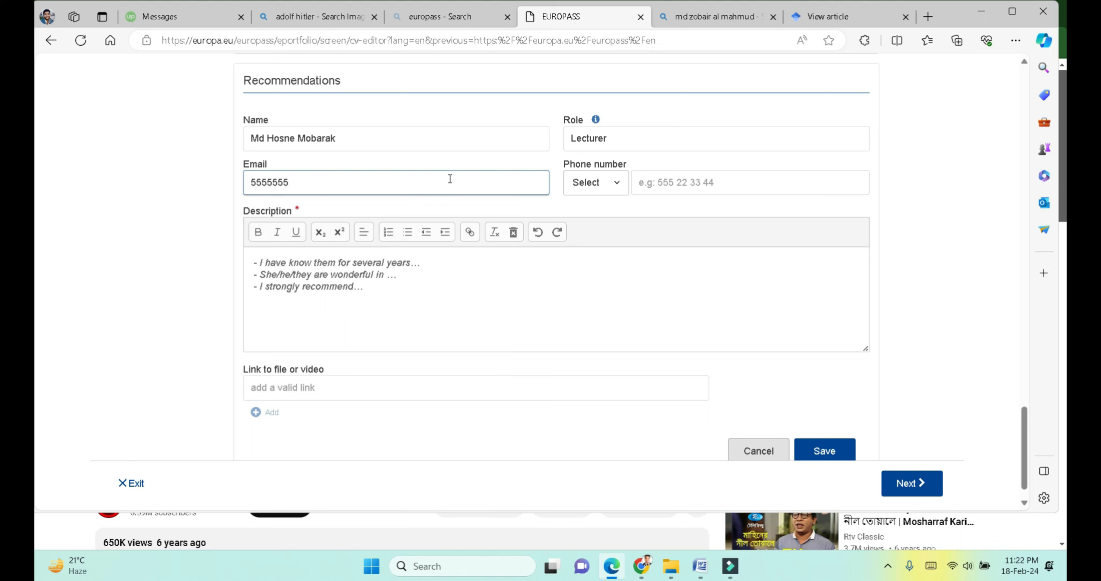
pyautogui.click(546, 324)
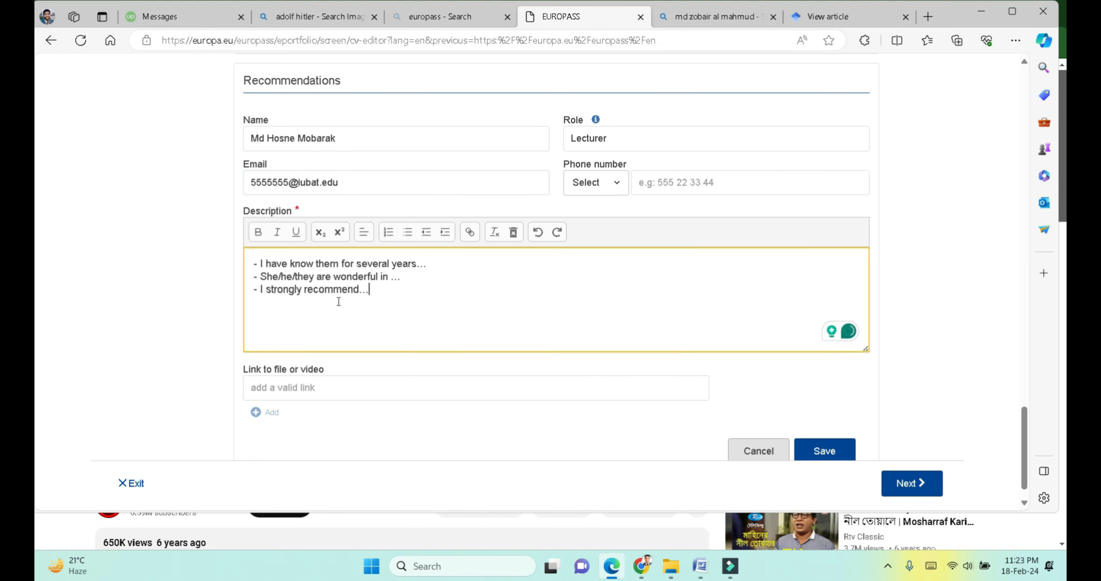
pyautogui.click(370, 293)
pyautogui.hotkey('ctrl', 'a')
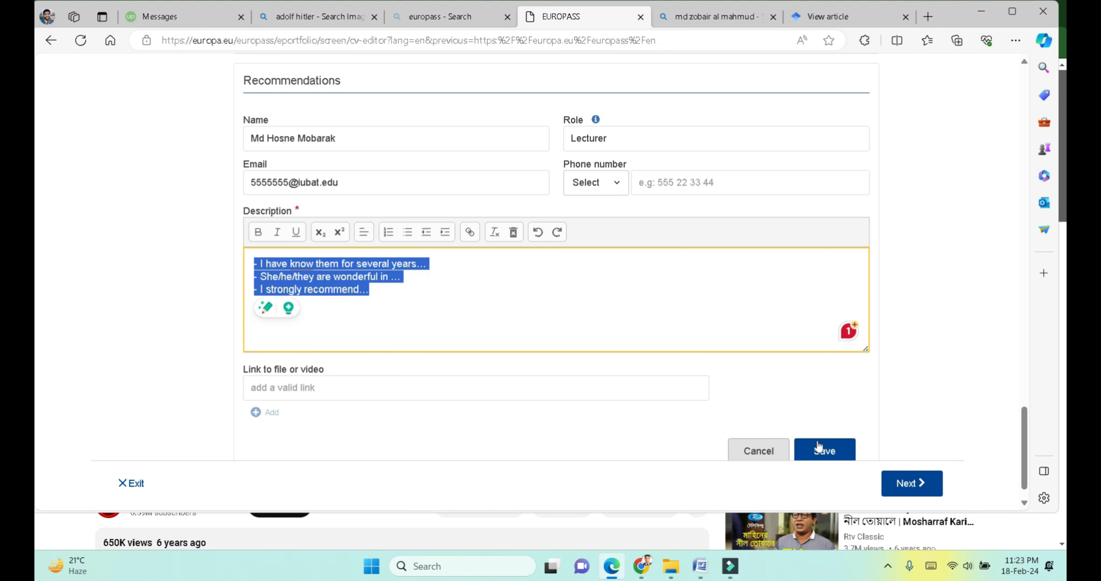
pyautogui.click(823, 450)
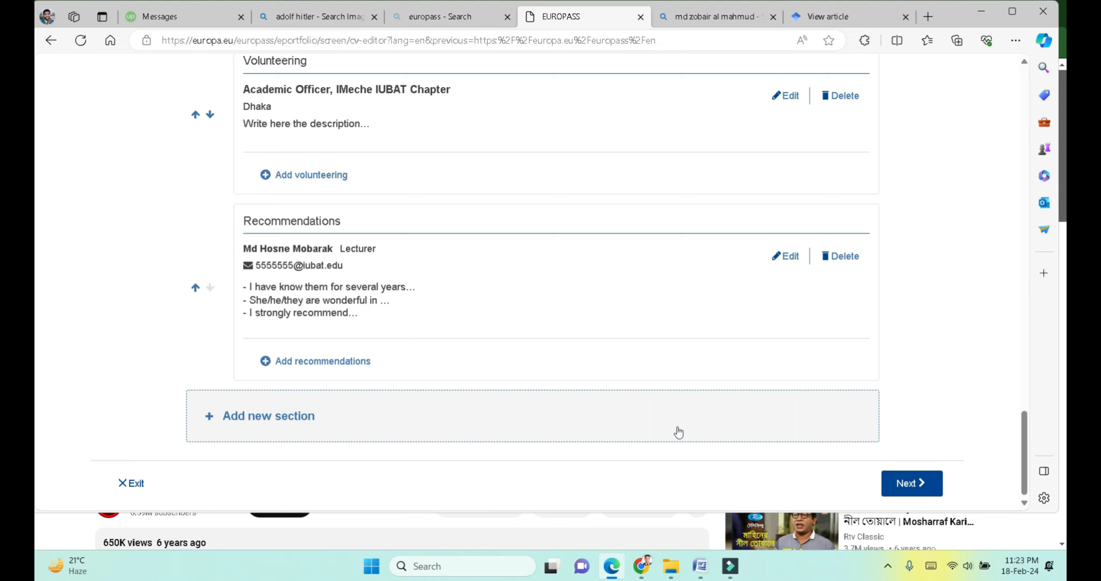
# Step: Try to continue past editing and dismiss the mandatory-fields warning
pyautogui.scroll(8, 439, 355)
pyautogui.scroll(15, 440, 355)
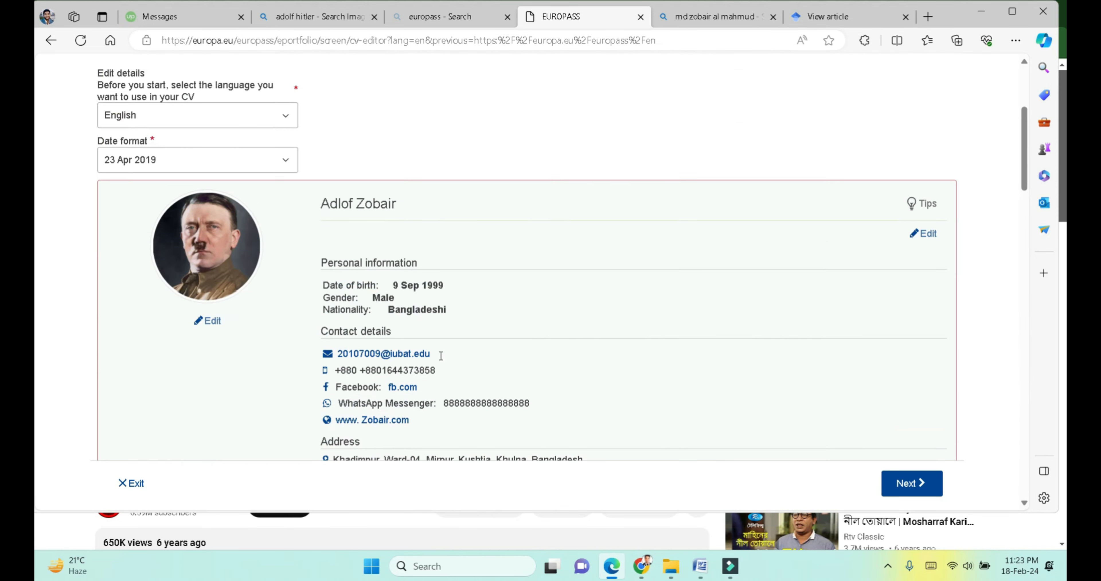
pyautogui.scroll(-2, 439, 355)
pyautogui.scroll(2, 443, 360)
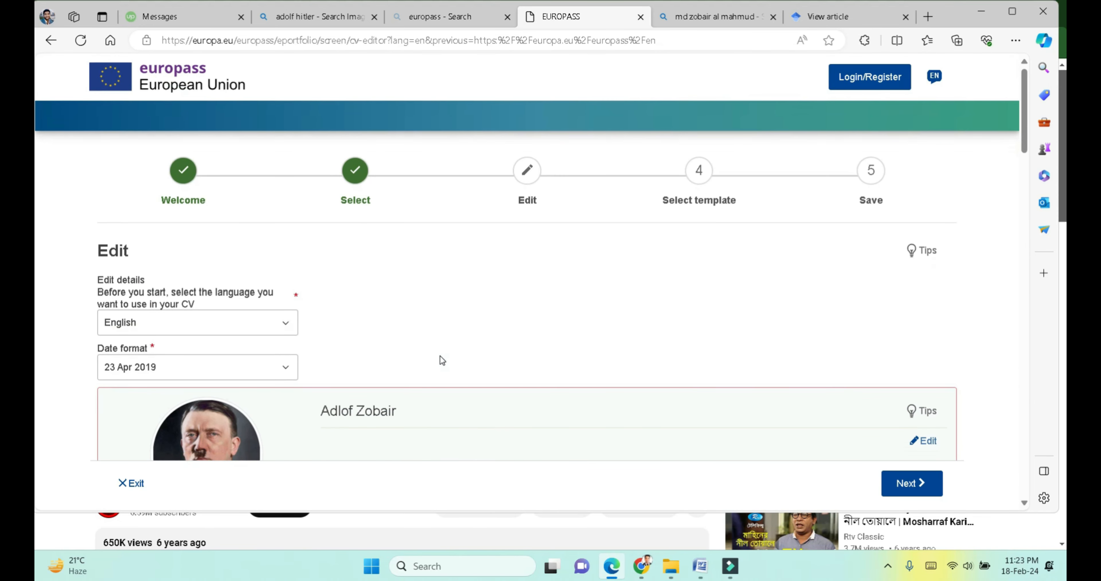
pyautogui.scroll(-20, 861, 395)
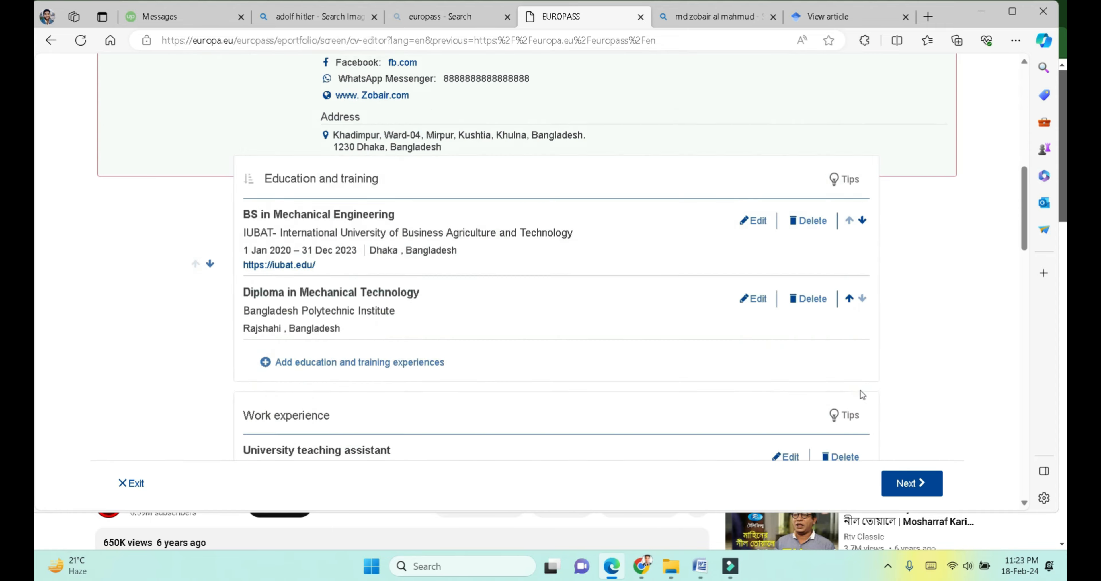
pyautogui.click(902, 487)
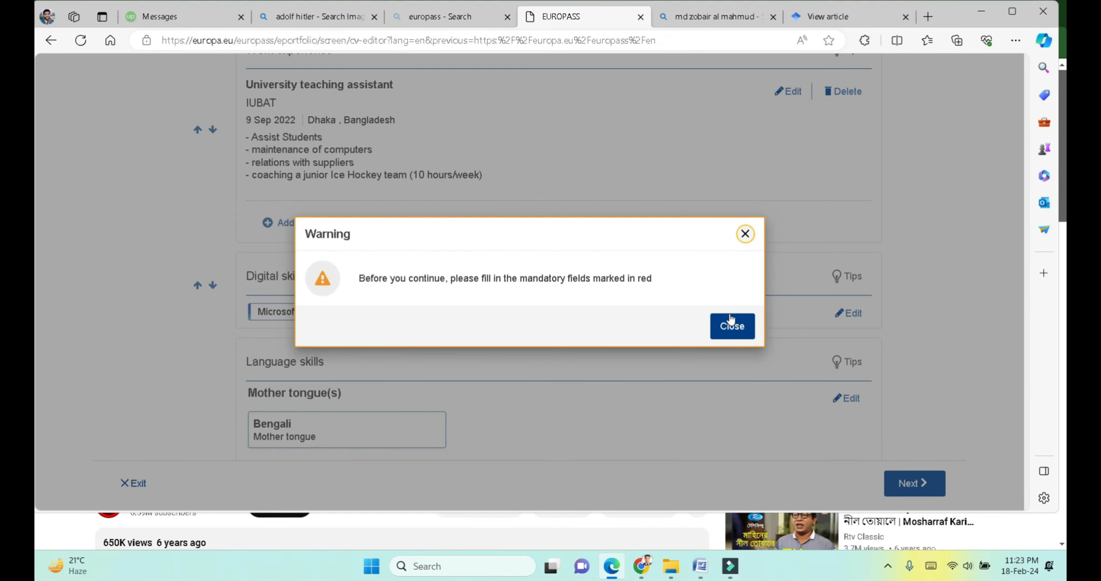
pyautogui.click(731, 321)
pyautogui.scroll(1, 709, 356)
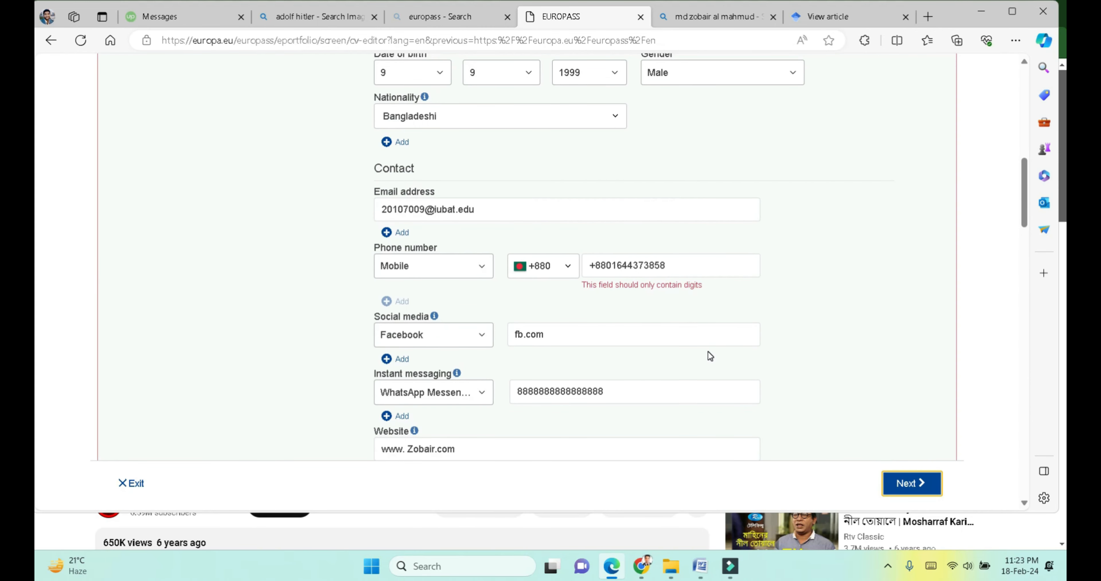
# Step: Remove the duplicated +88 prefix from the mobile number and continue to template selection
pyautogui.click(605, 266)
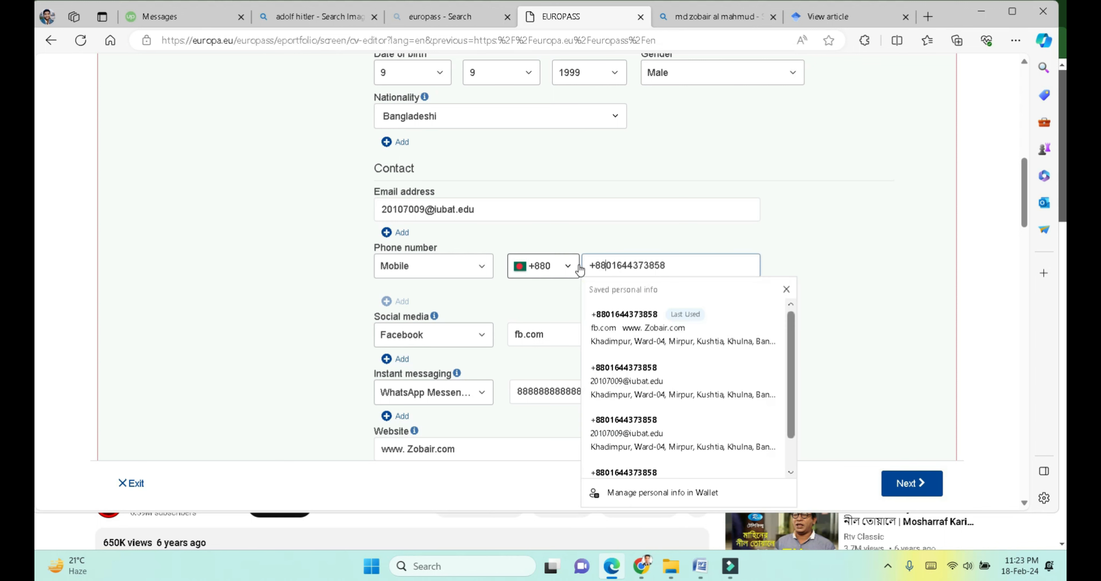
pyautogui.click(607, 266)
pyautogui.press('BackSpace')
pyautogui.press('BackSpace')
pyautogui.press('BackSpace')
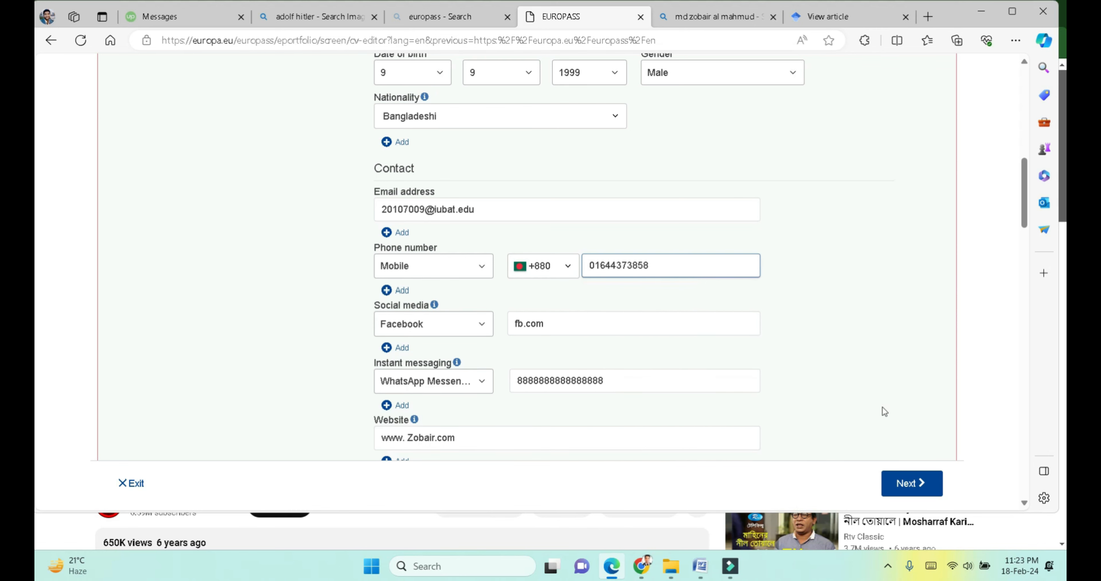
pyautogui.click(905, 481)
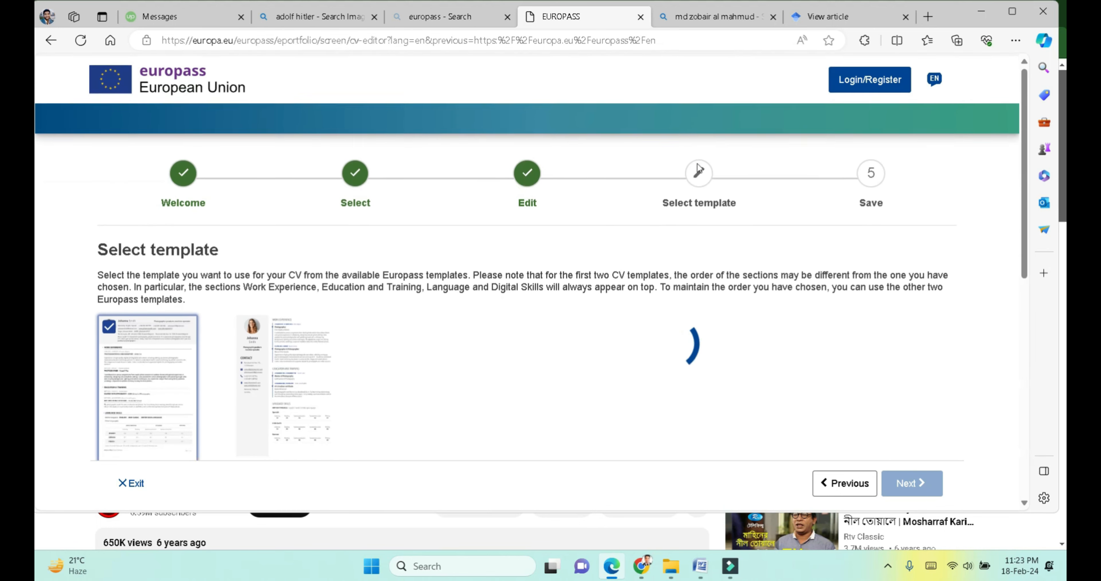
# Step: Choose the two-column CV template in purple
pyautogui.scroll(-2, 699, 169)
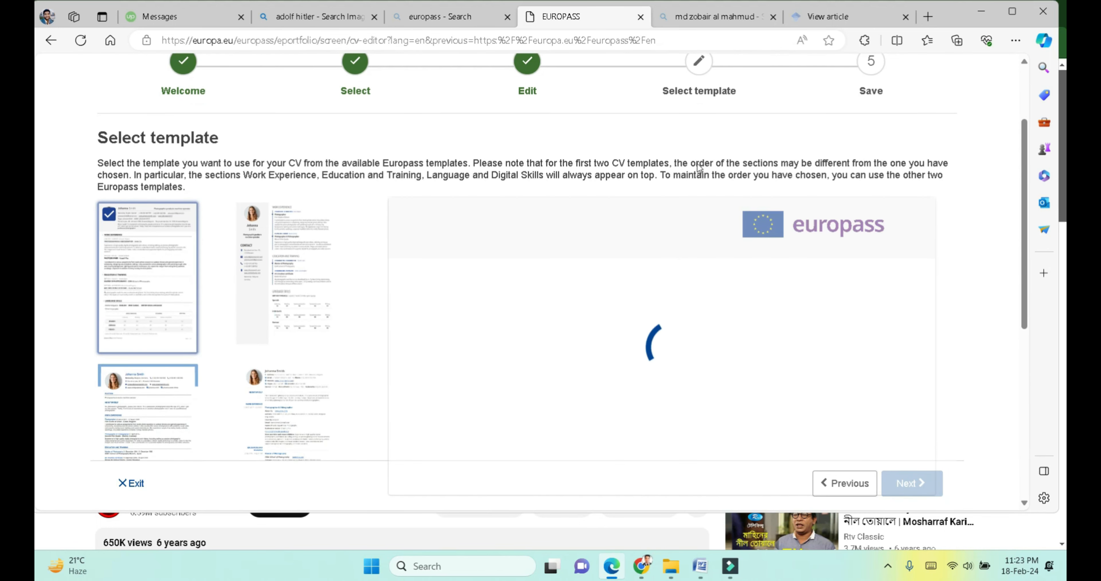
pyautogui.scroll(-3, 744, 421)
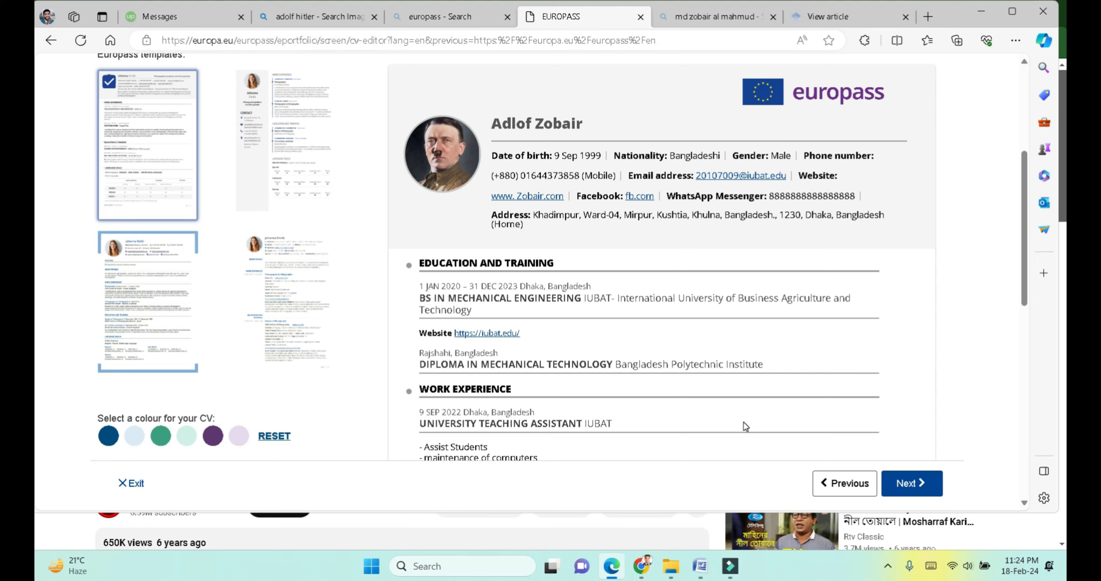
pyautogui.scroll(1, 743, 421)
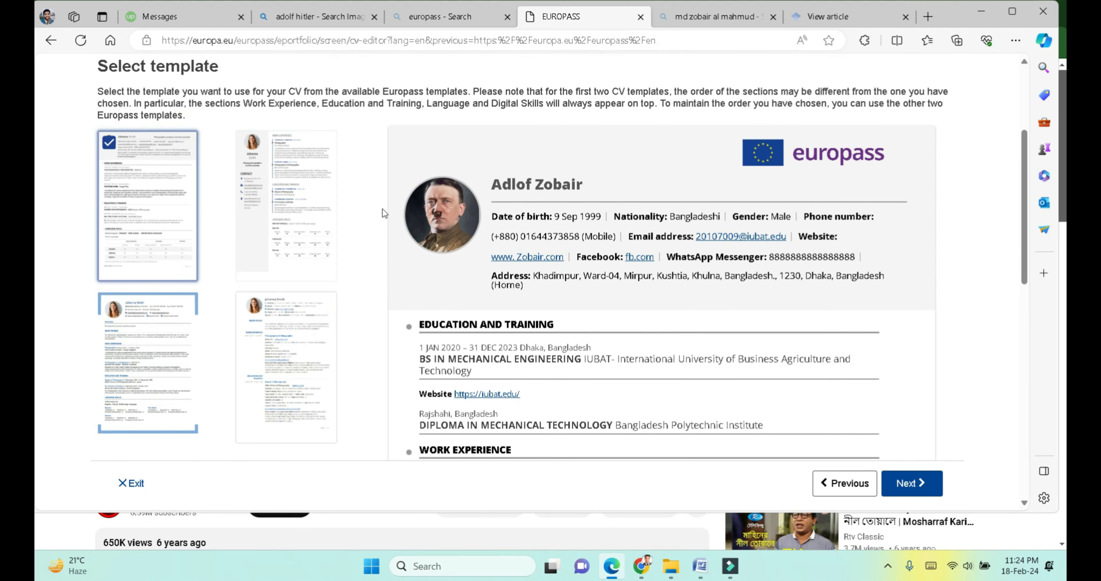
pyautogui.scroll(-2, 300, 260)
pyautogui.scroll(2, 300, 260)
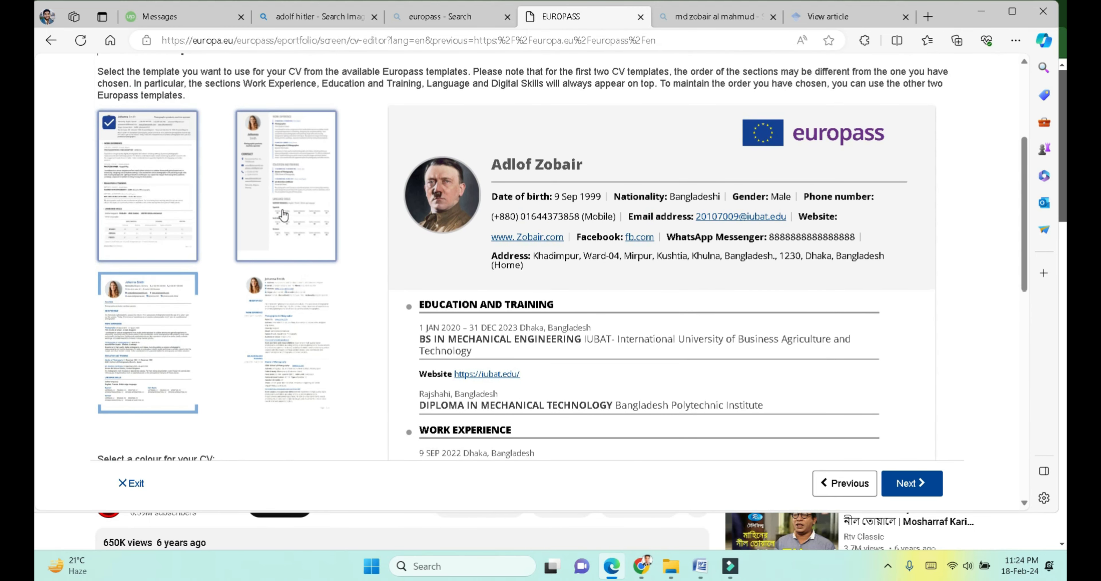
pyautogui.click(283, 215)
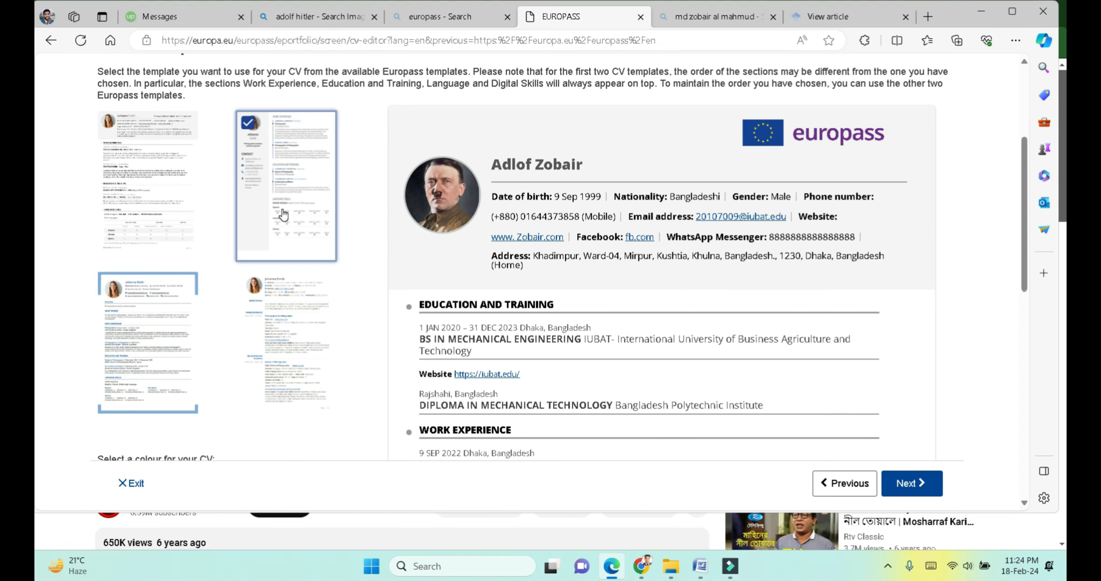
pyautogui.scroll(-3, 283, 215)
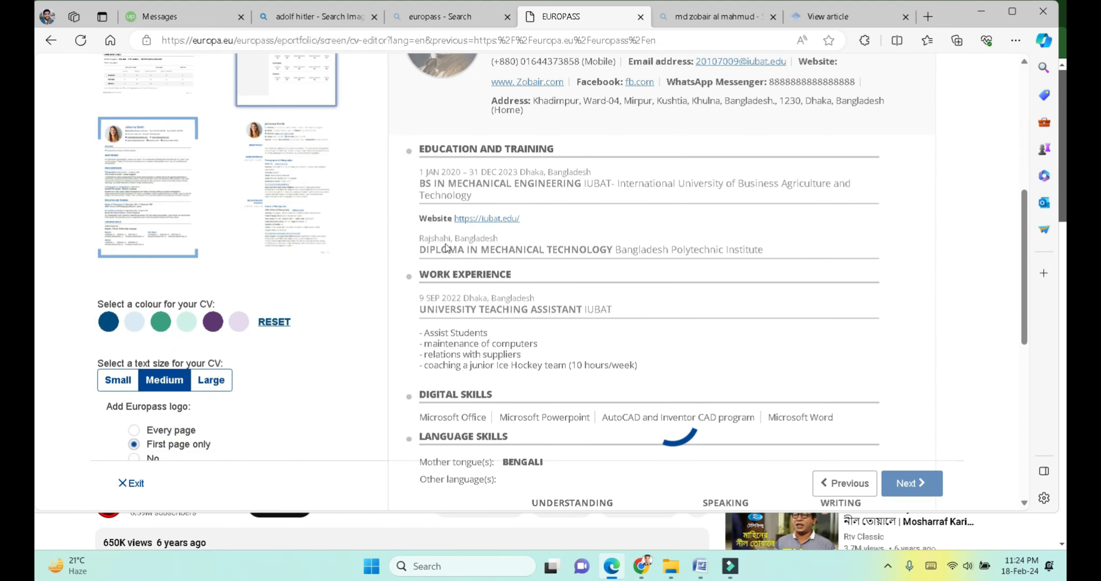
pyautogui.scroll(3, 81, 136)
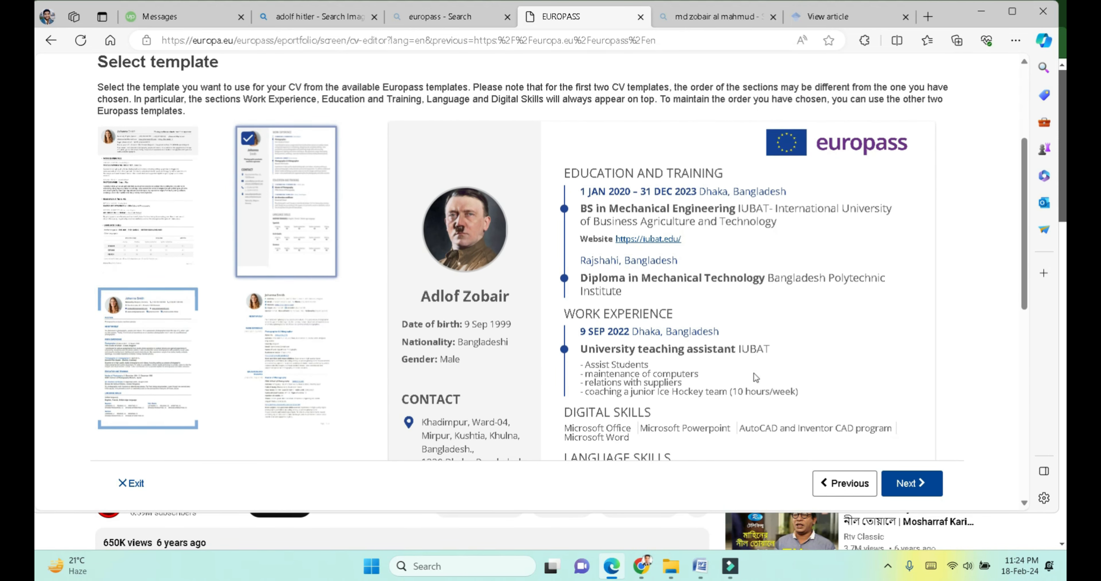
pyautogui.scroll(-3, 633, 217)
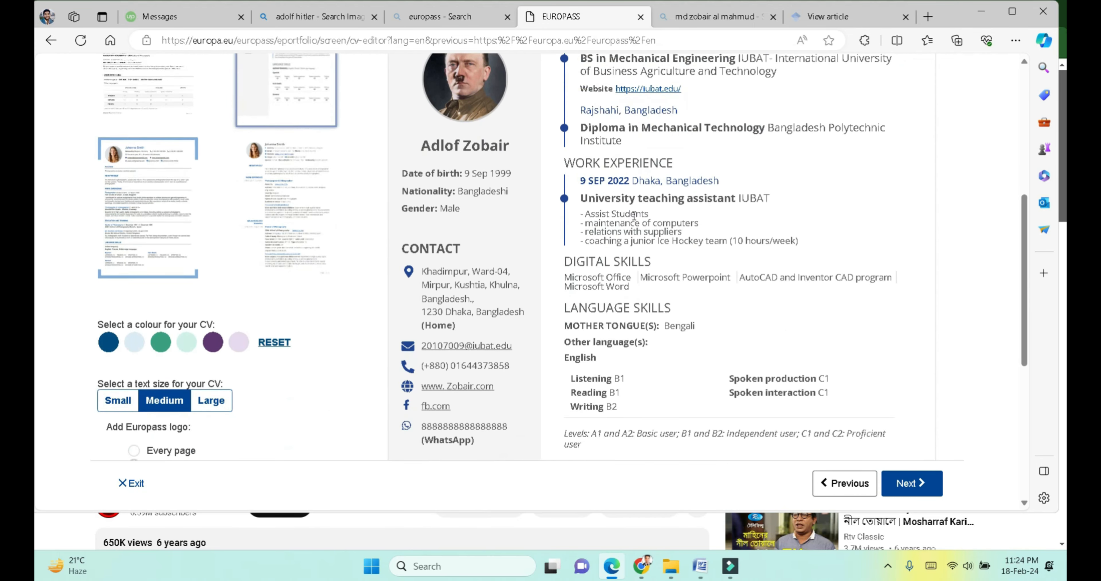
pyautogui.scroll(-3, 634, 216)
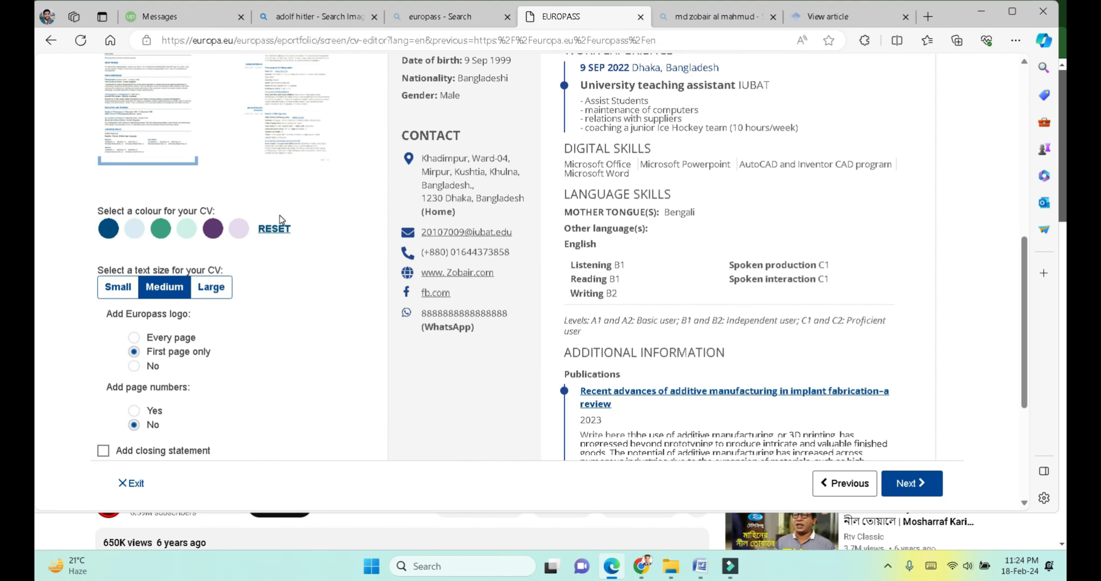
pyautogui.click(213, 229)
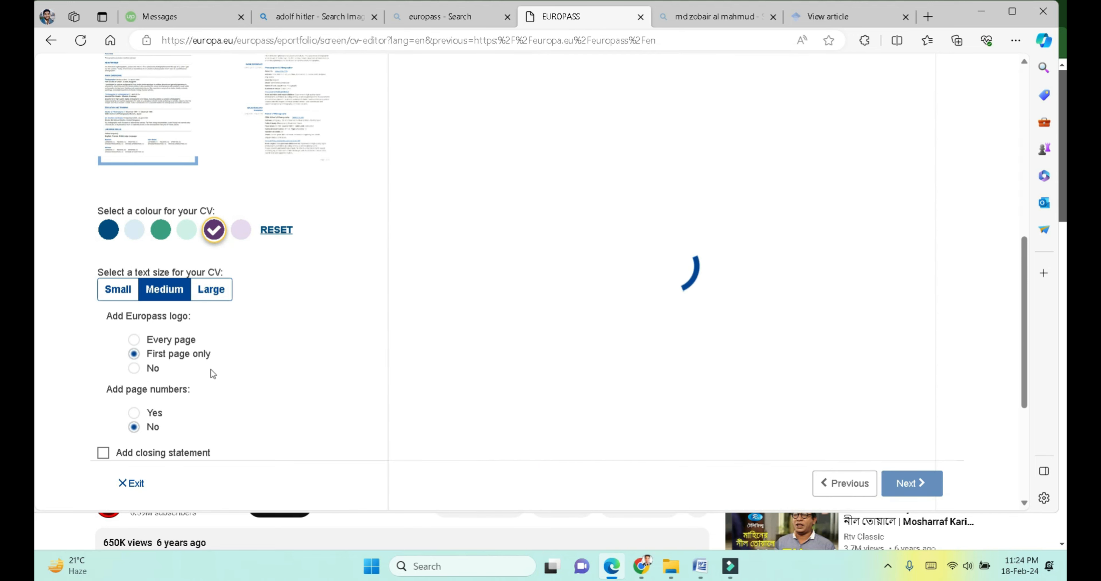
# Step: Proceed to Save and share, download the CV as a PDF and open it
pyautogui.scroll(2, 200, 367)
pyautogui.scroll(2, 199, 367)
pyautogui.hscroll(-2, 200, 367)
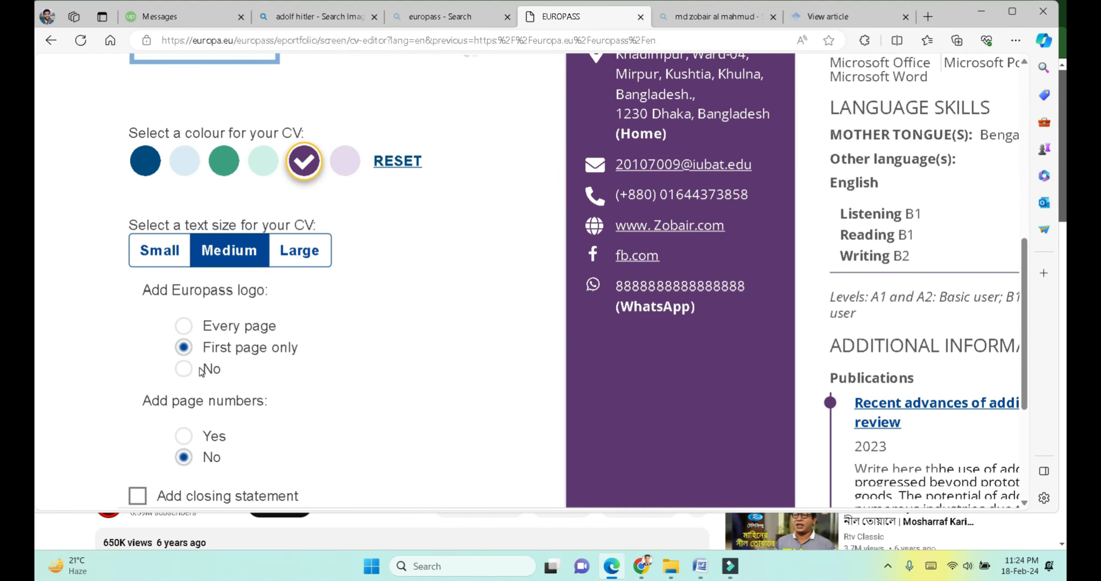
pyautogui.scroll(-2, 237, 432)
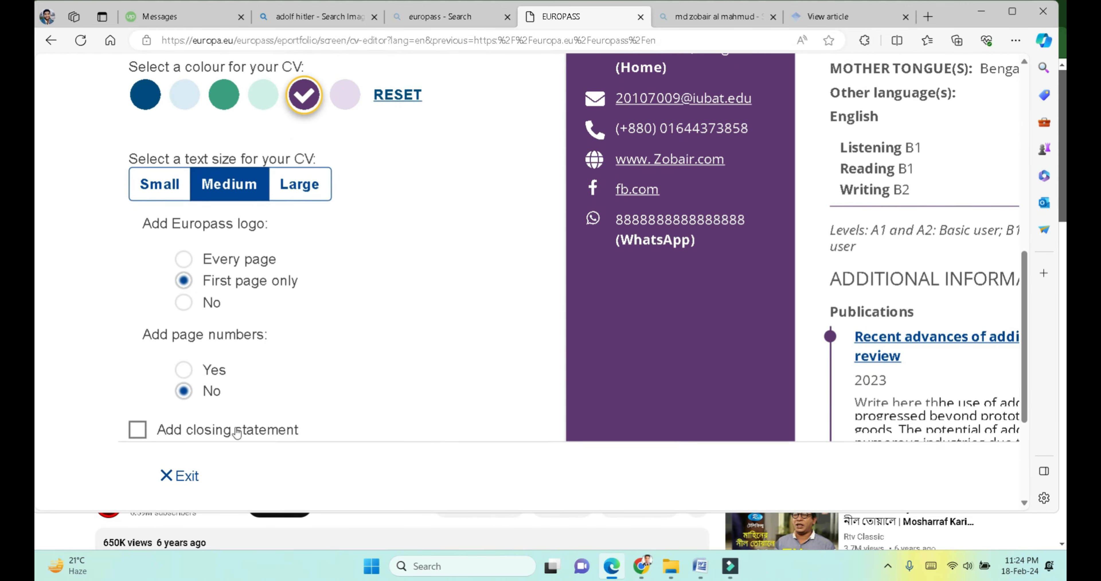
pyautogui.scroll(-3, 338, 357)
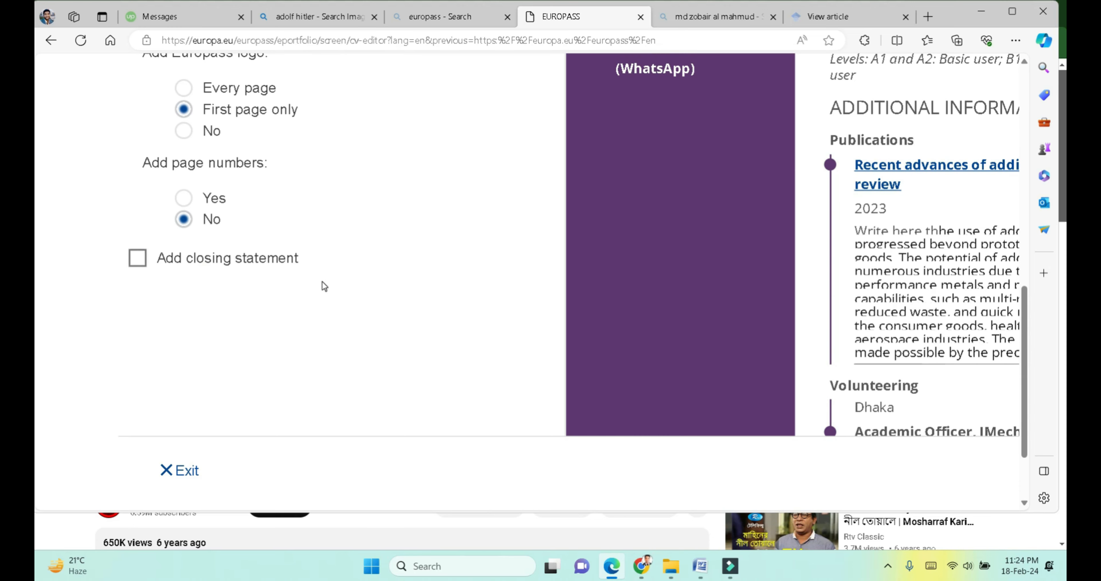
pyautogui.scroll(-5, 322, 281)
pyautogui.scroll(10, 322, 281)
pyautogui.scroll(-1, 323, 285)
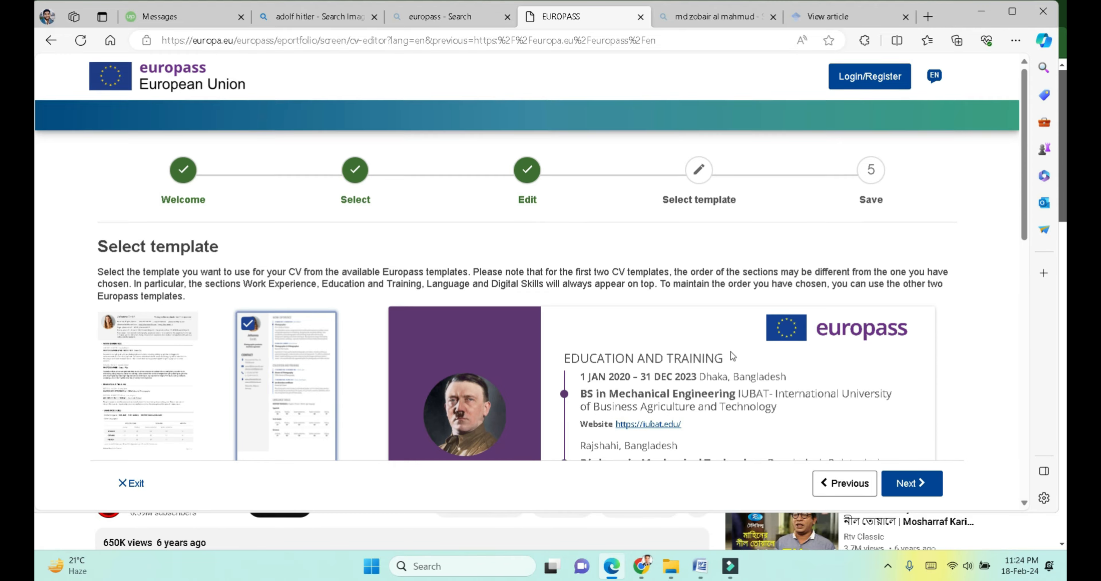
pyautogui.scroll(-5, 731, 351)
pyautogui.scroll(-7, 731, 351)
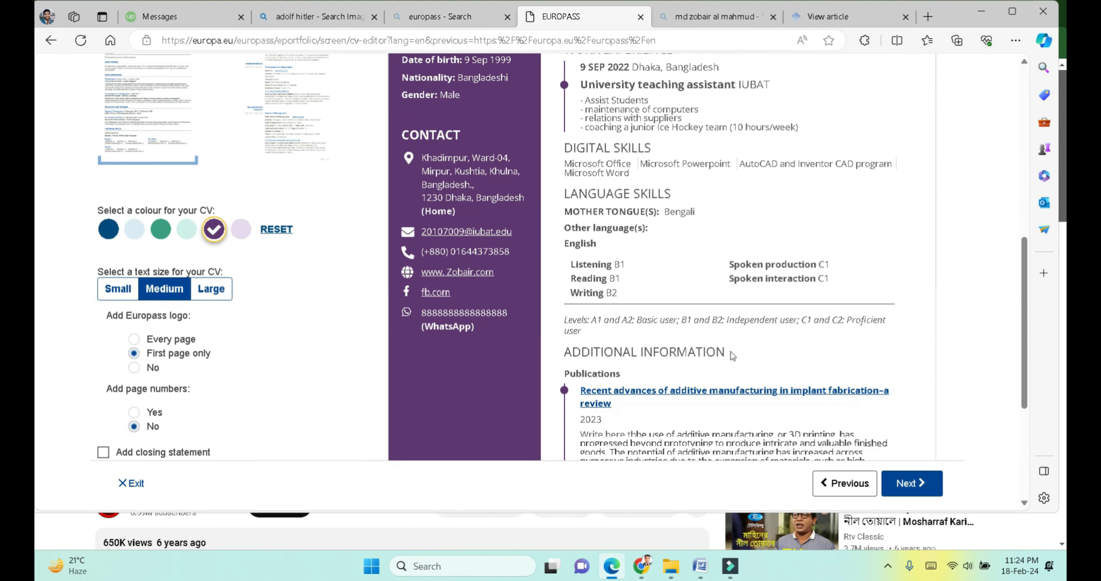
pyautogui.click(911, 480)
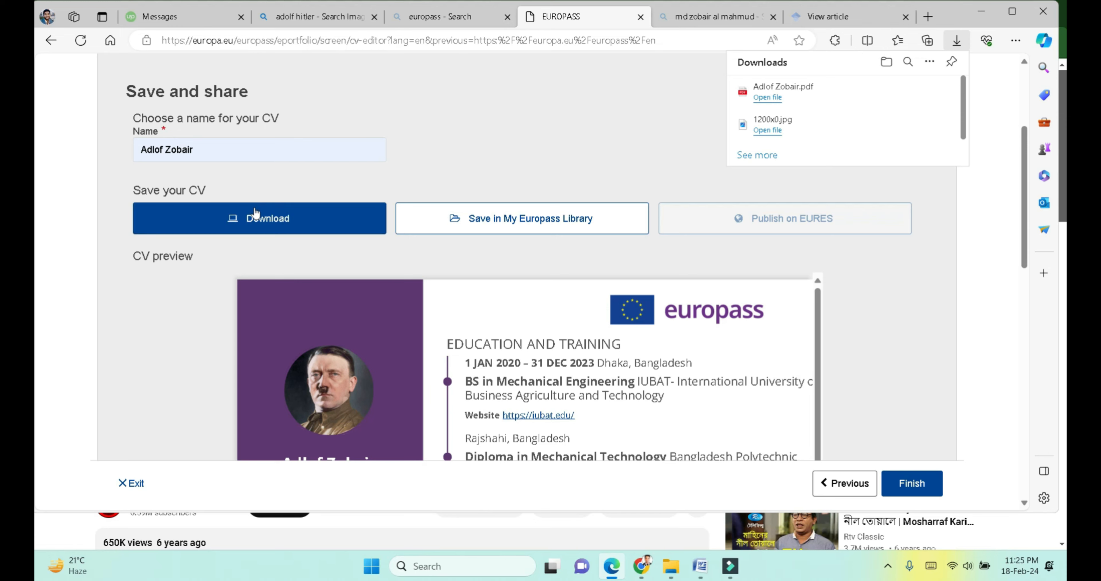
pyautogui.scroll(4, 203, 151)
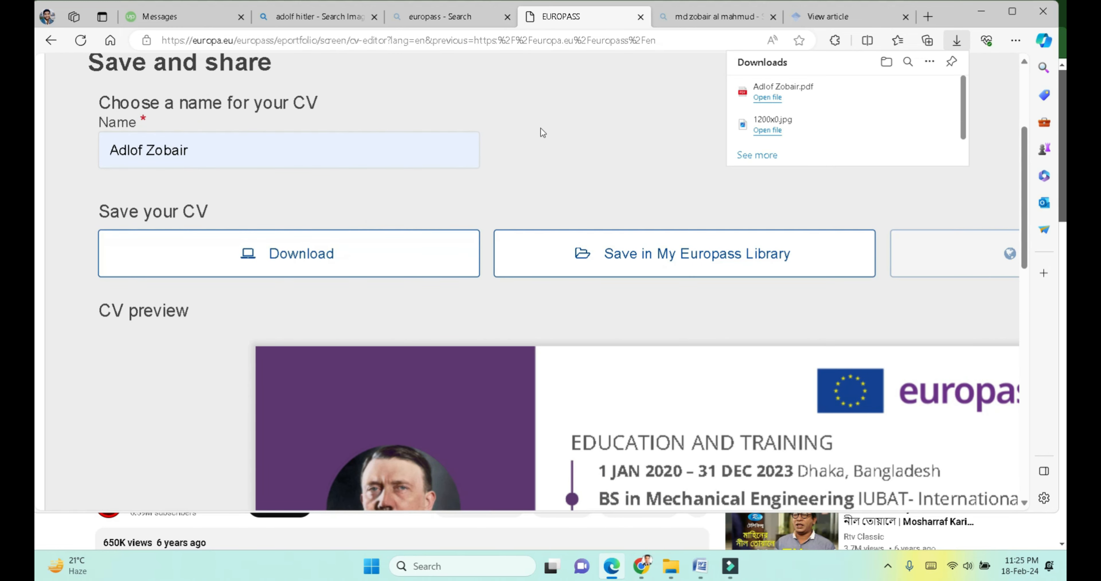
pyautogui.click(752, 90)
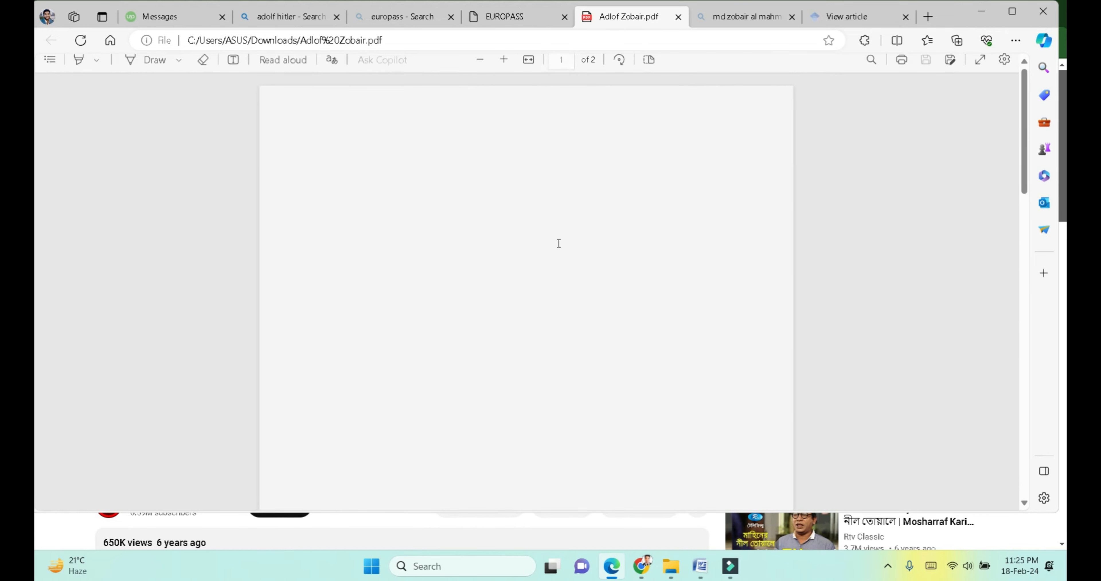
# Step: Scroll through both pages of the CV PDF and back to page 1
pyautogui.scroll(-15, 559, 244)
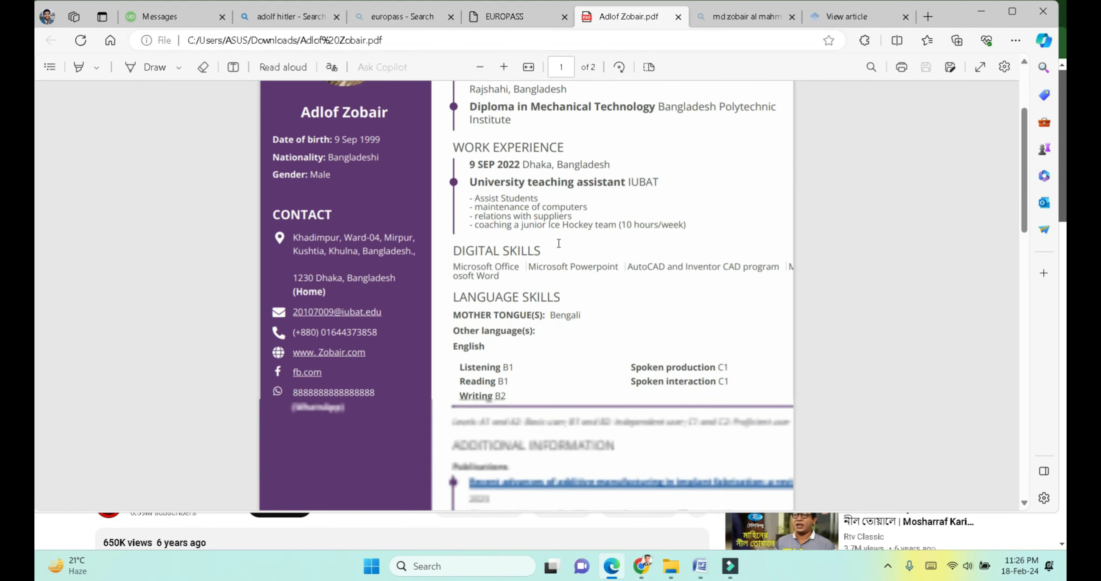
pyautogui.scroll(15, 558, 243)
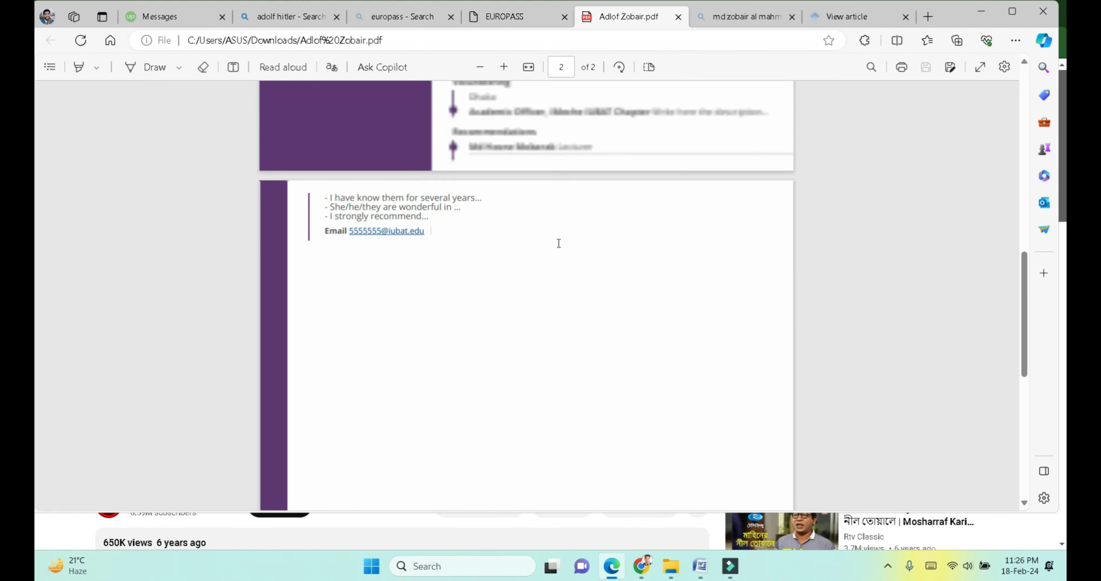